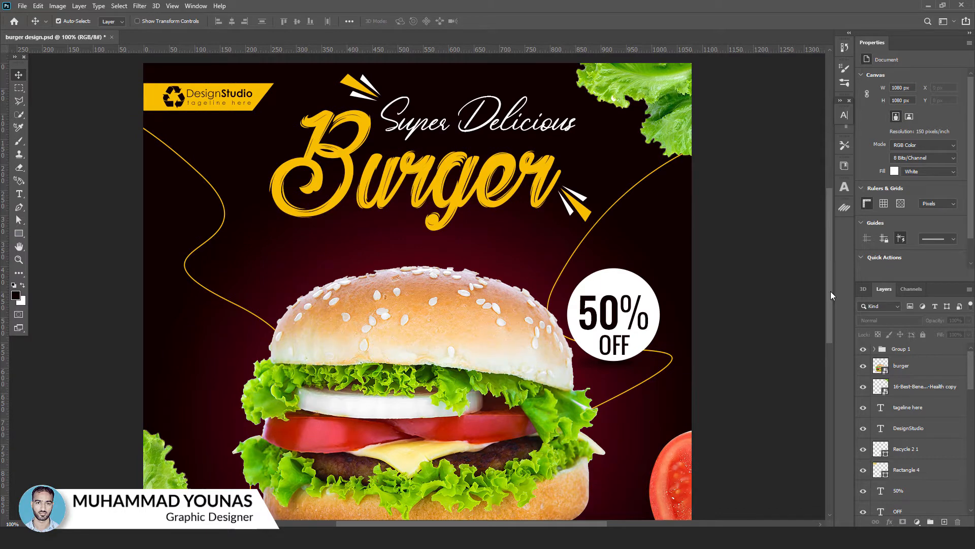
left_click_drag(831, 291, 829, 324)
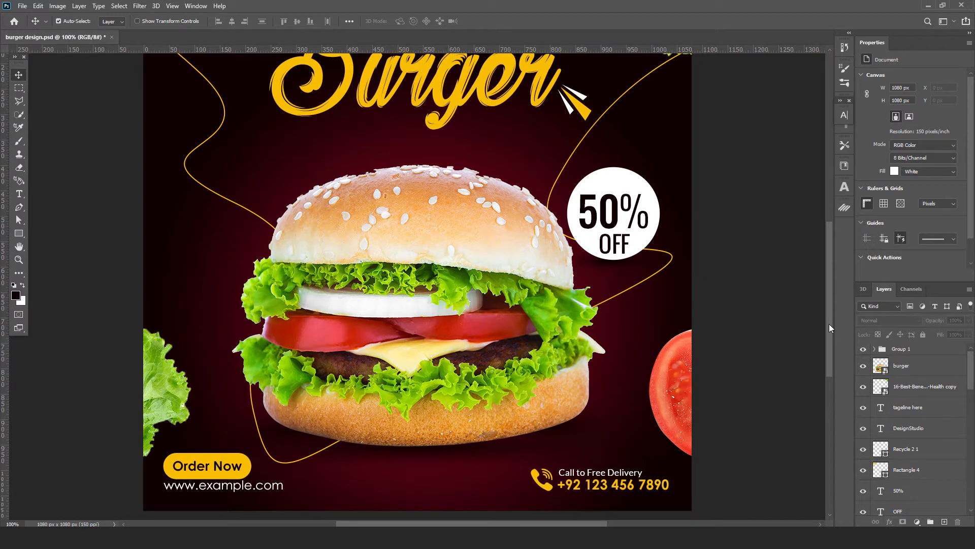
left_click_drag(829, 324, 826, 288)
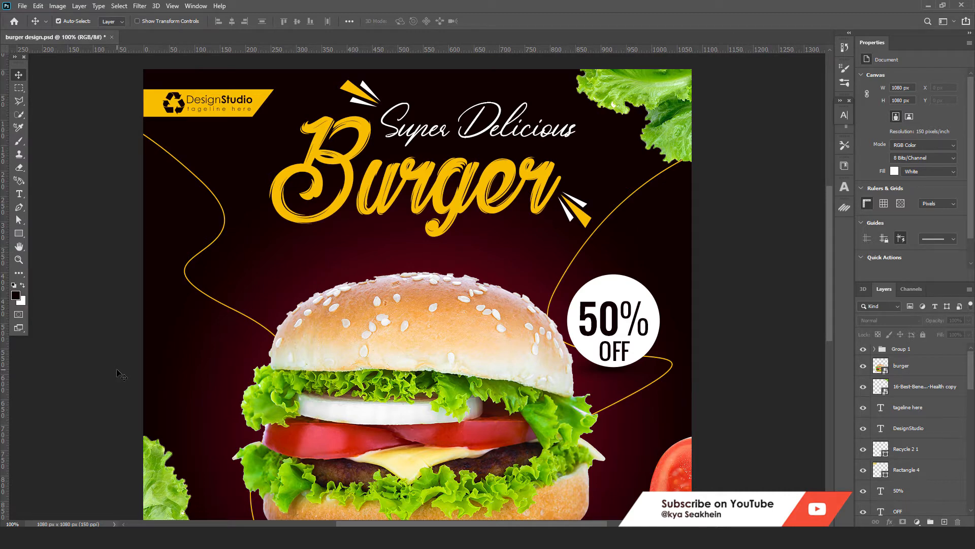
- Create a new 1080 by 1080 pixel document at 150 pixels/inch in RGB Color with a white background and artboards off
left_click(22, 6)
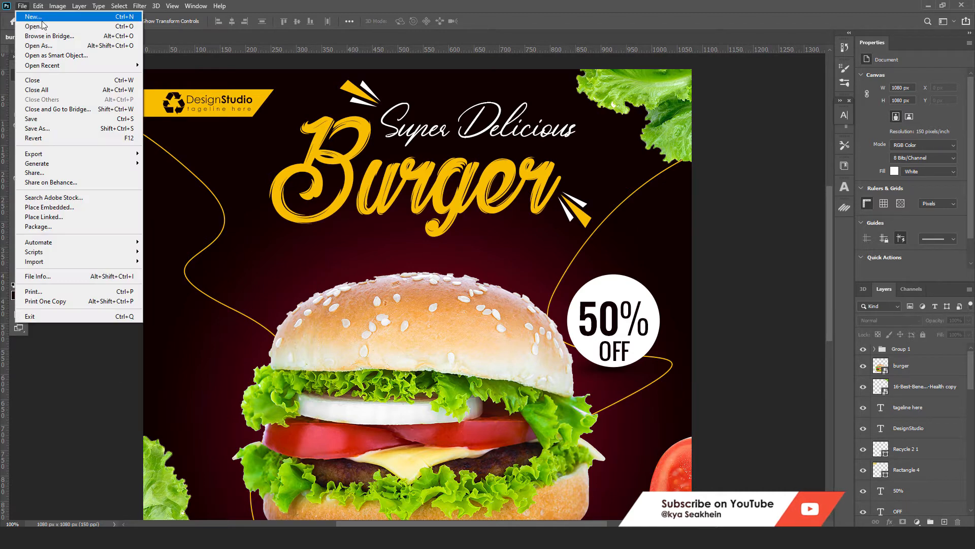
left_click(34, 16)
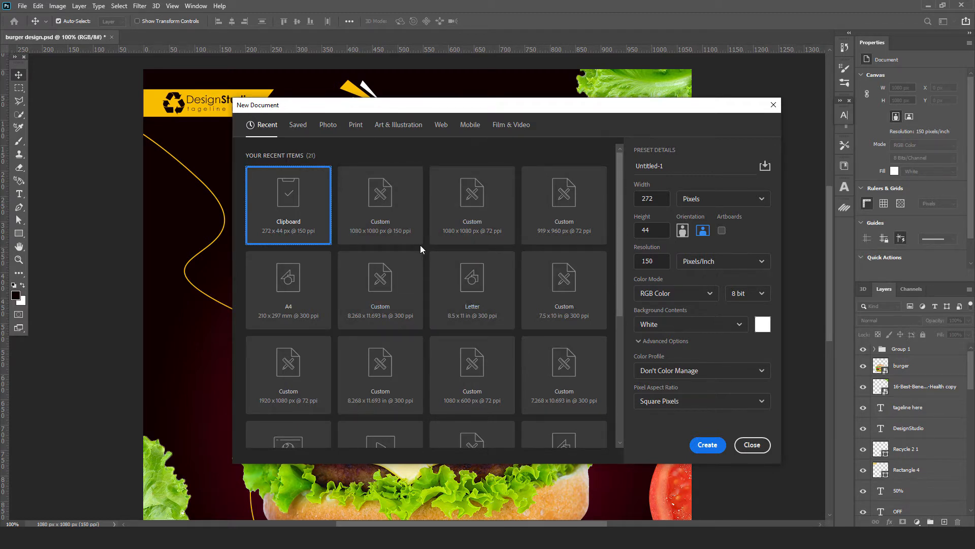
left_click(441, 127)
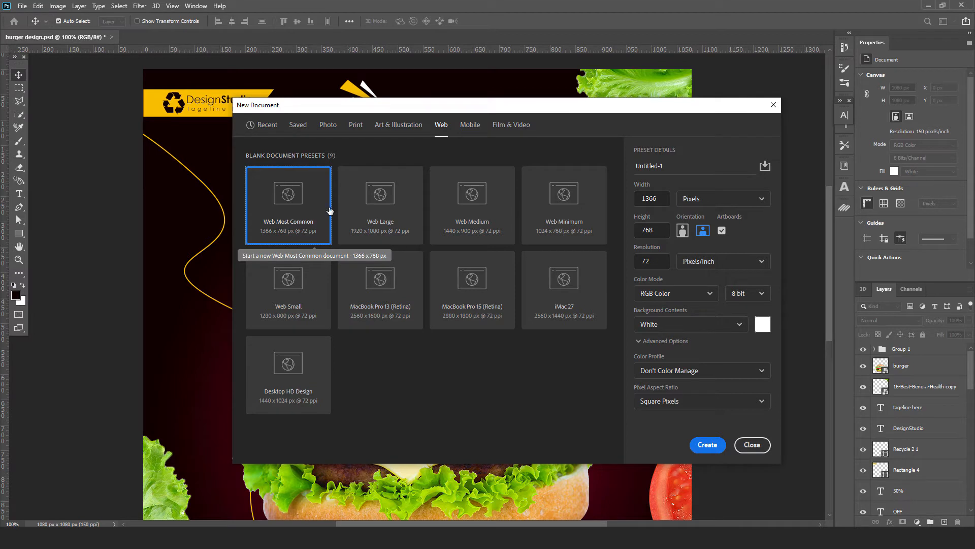
left_click(661, 199)
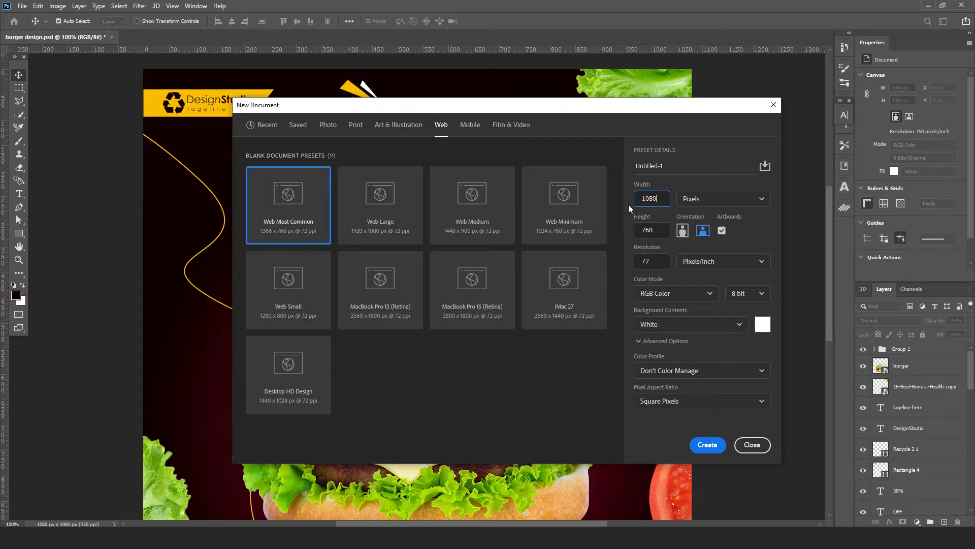
left_click_drag(656, 231, 635, 232)
left_click(721, 232)
double_click(661, 260)
type("150")
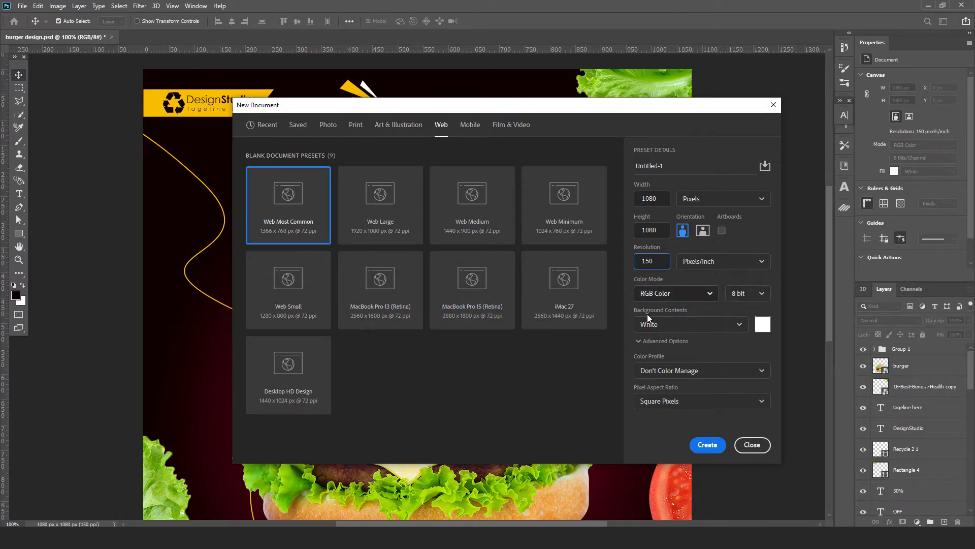
left_click(708, 445)
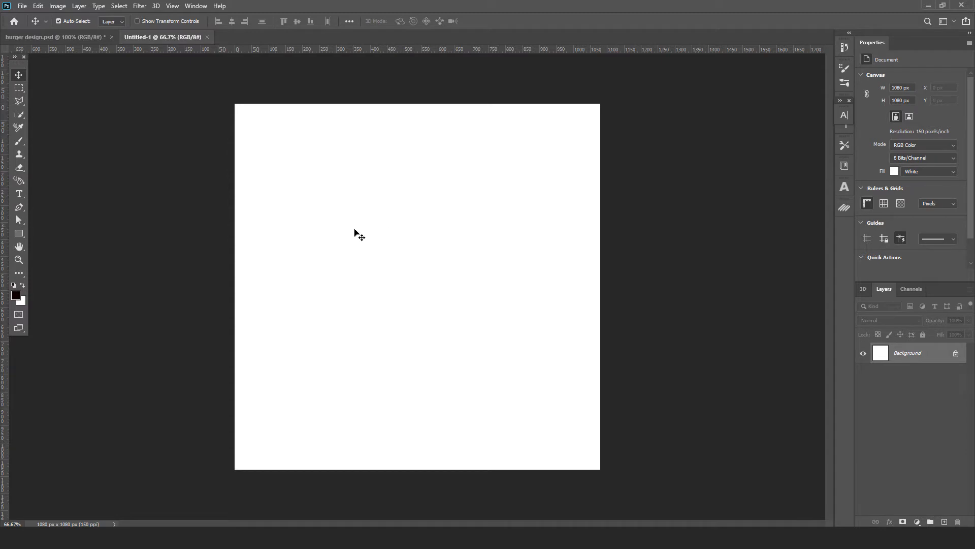
- Add a guide layout with 3 columns, 3 rows and 40 px margins on all sides
left_click(172, 6)
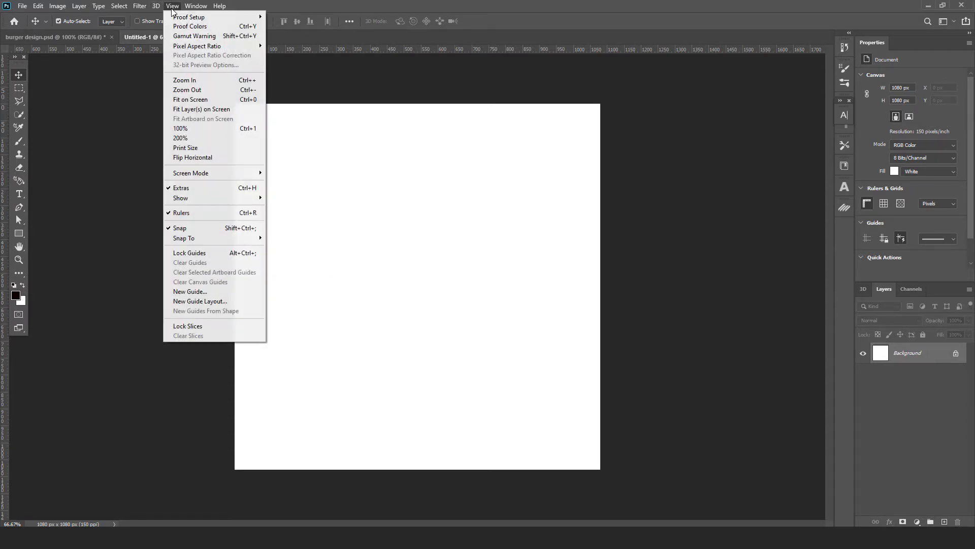
left_click(201, 301)
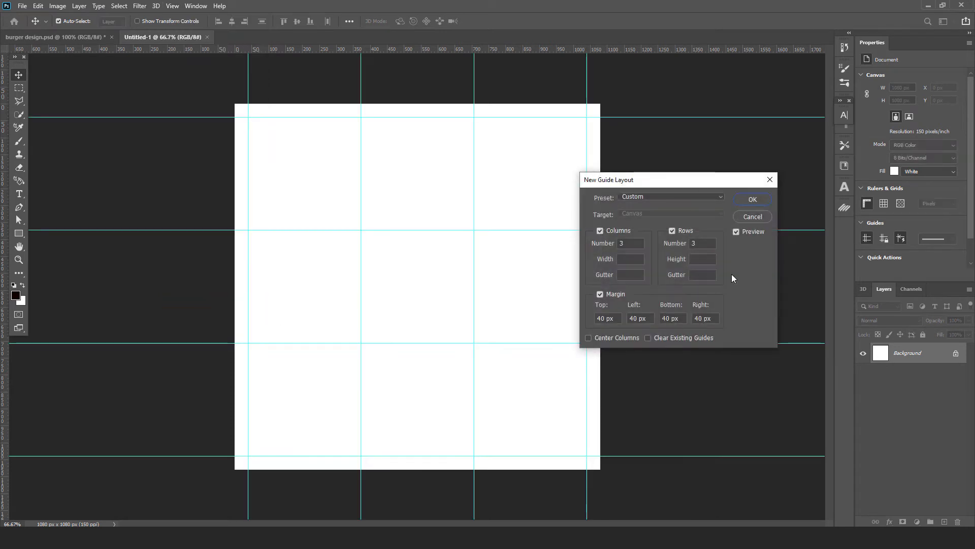
left_click(750, 200)
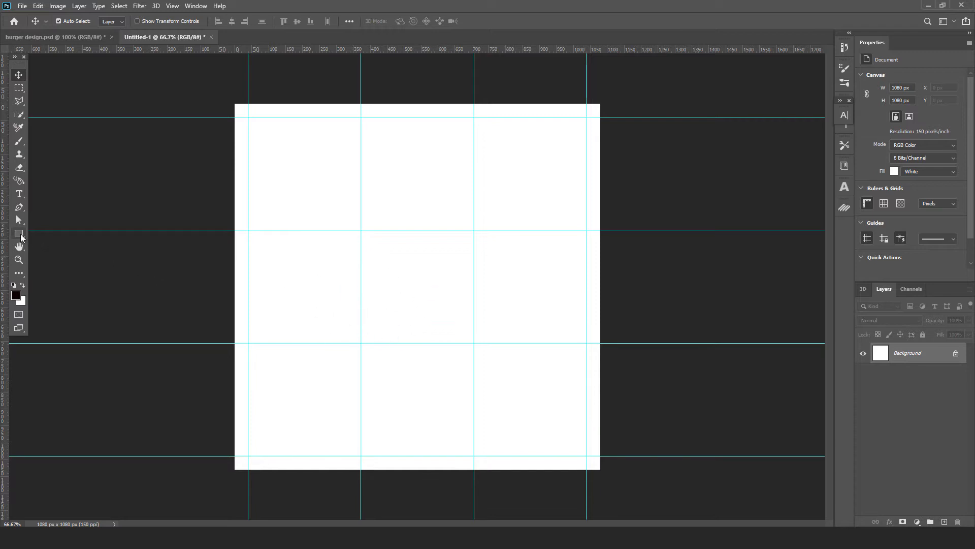
- Create a black rectangle shape 1080 px wide and 1080 px high
left_click(19, 235)
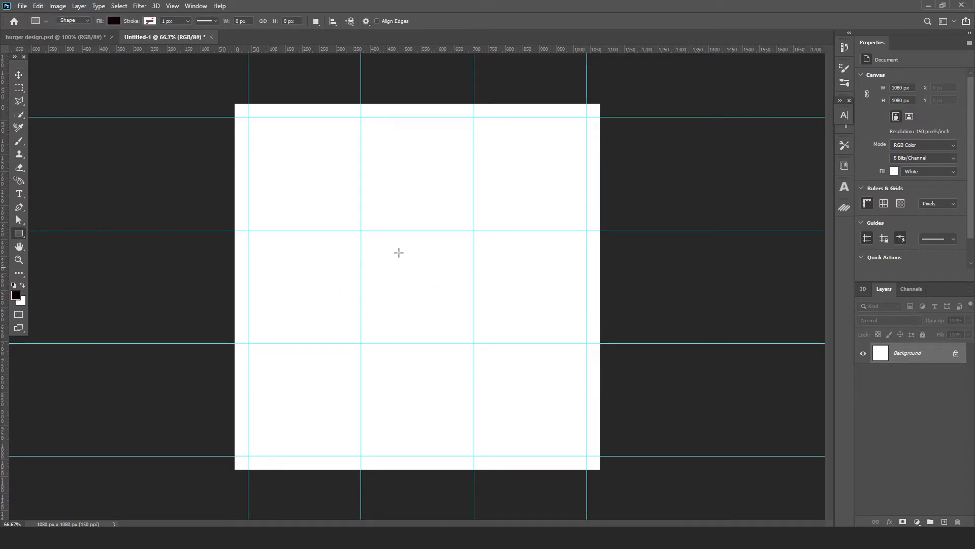
left_click(393, 203)
type("108")
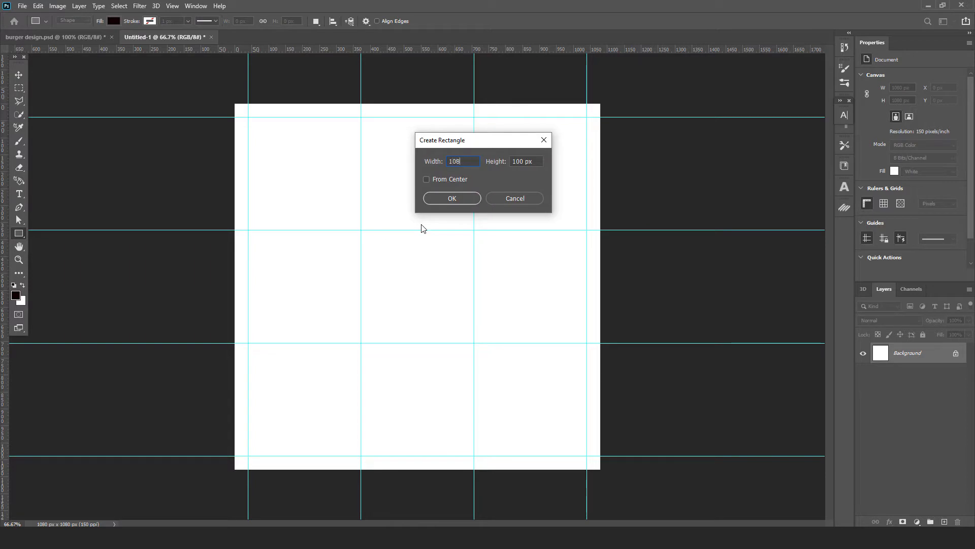
type("0")
key("Tab")
type("10")
key("Return")
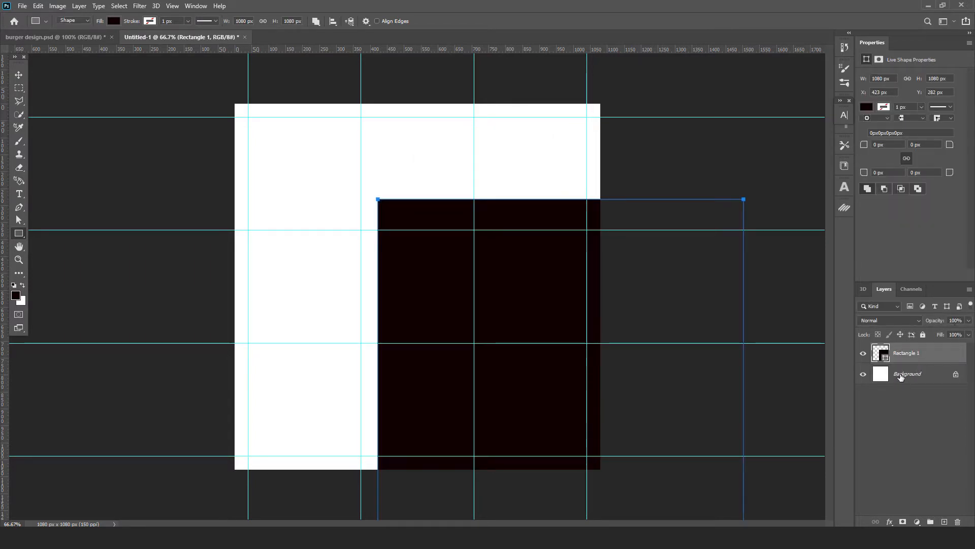
- Align the rectangle's horizontal and vertical centers with the Background layer so it covers the canvas
left_click(901, 376, "shift")
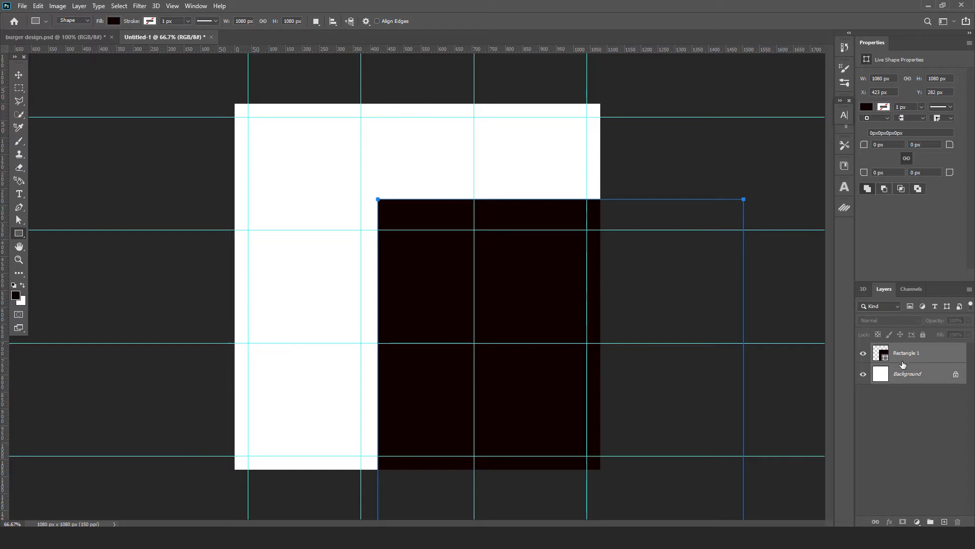
left_click(18, 74)
left_click(232, 23)
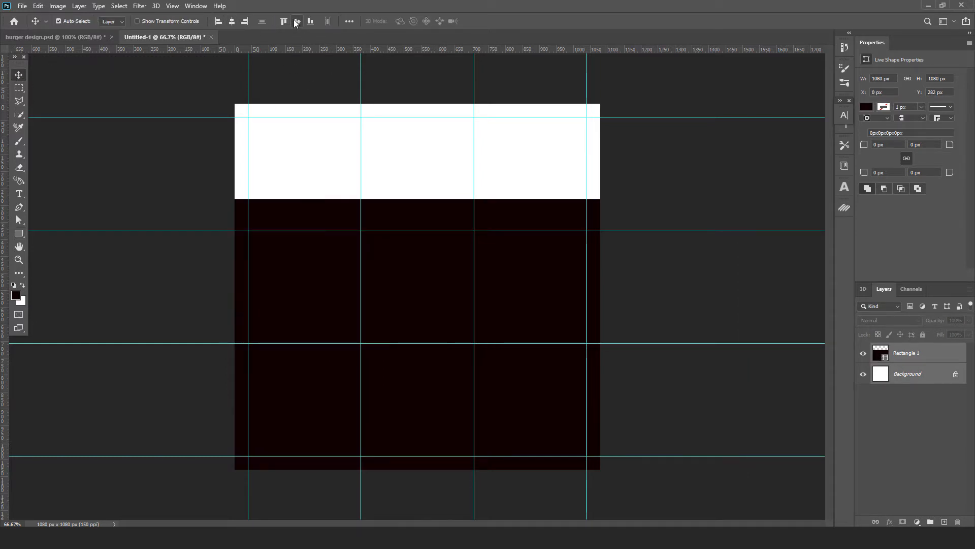
left_click(297, 21)
left_click(676, 216)
left_click(553, 203)
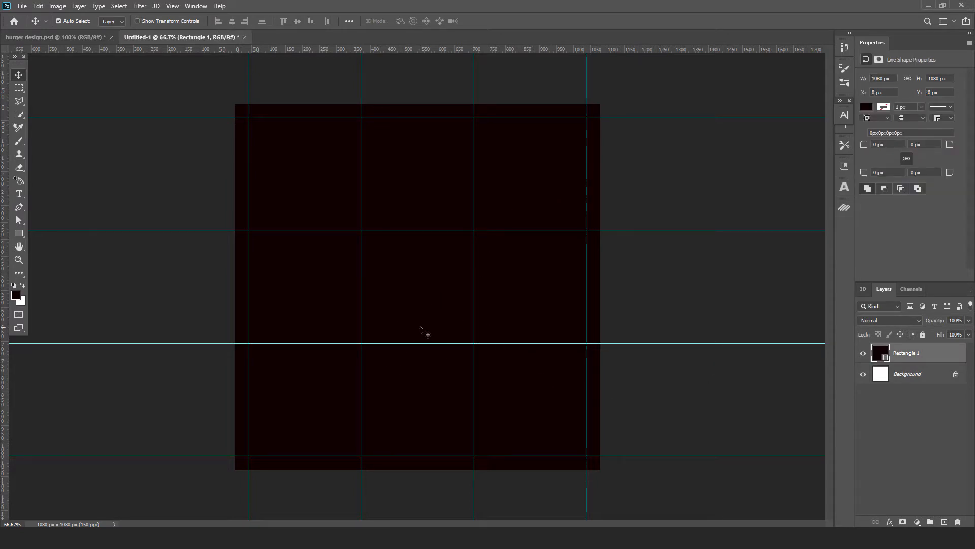
- Copy Group 1 from burger design.psd and paste it in place into the Untitled-1 document
left_click(65, 39)
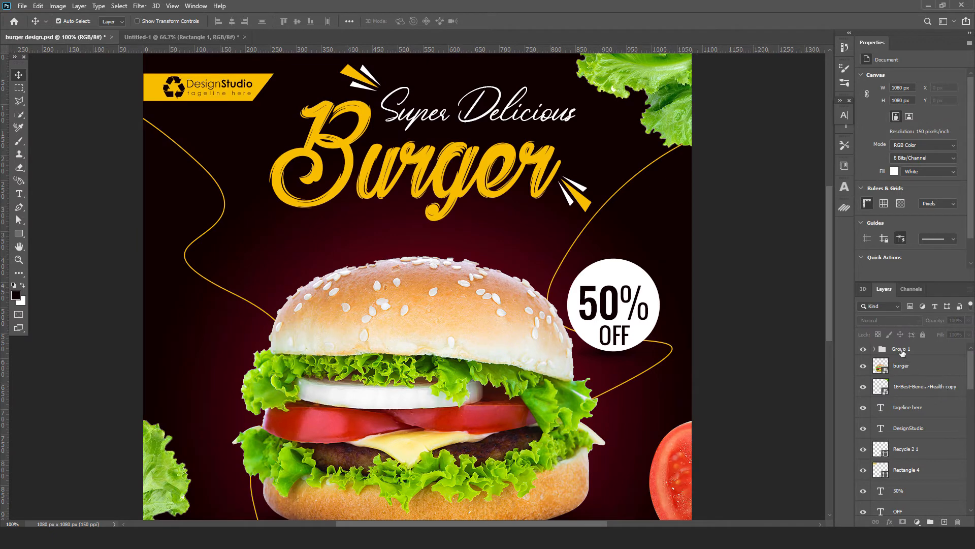
left_click(901, 349)
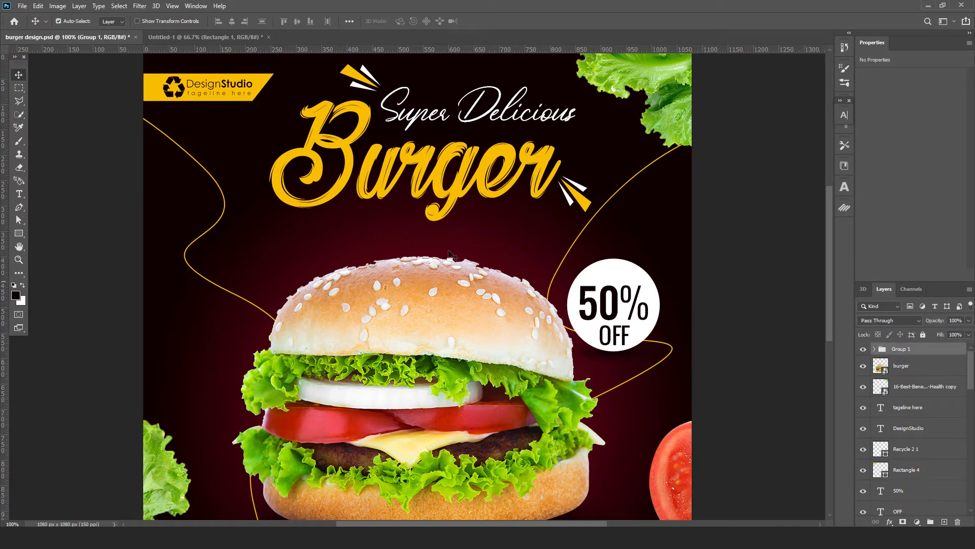
left_click(38, 6)
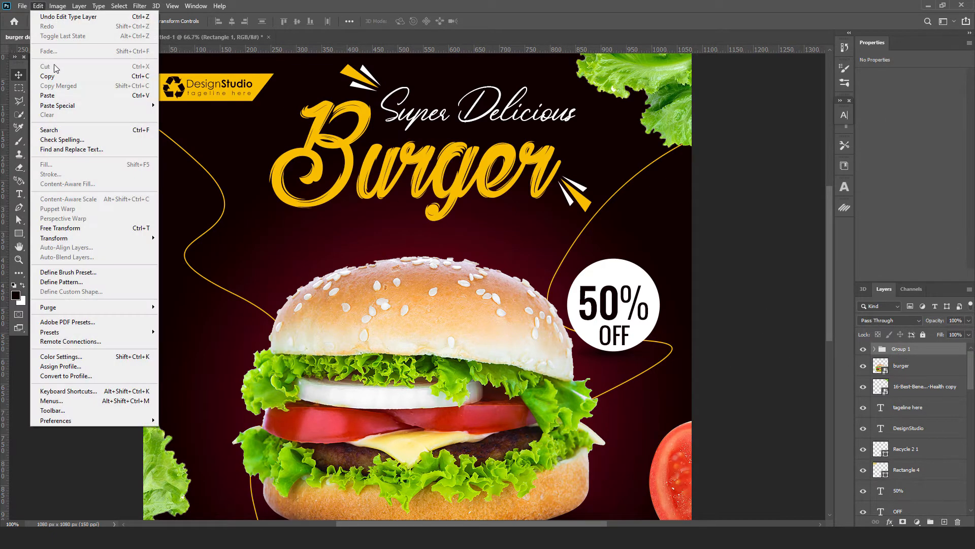
left_click(49, 76)
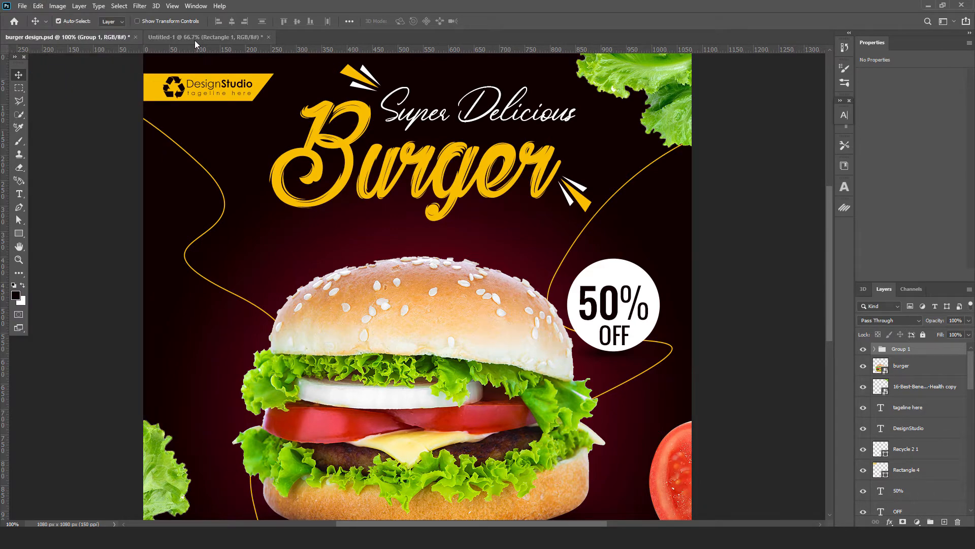
left_click(203, 37)
left_click(38, 6)
mouse_move(142, 105)
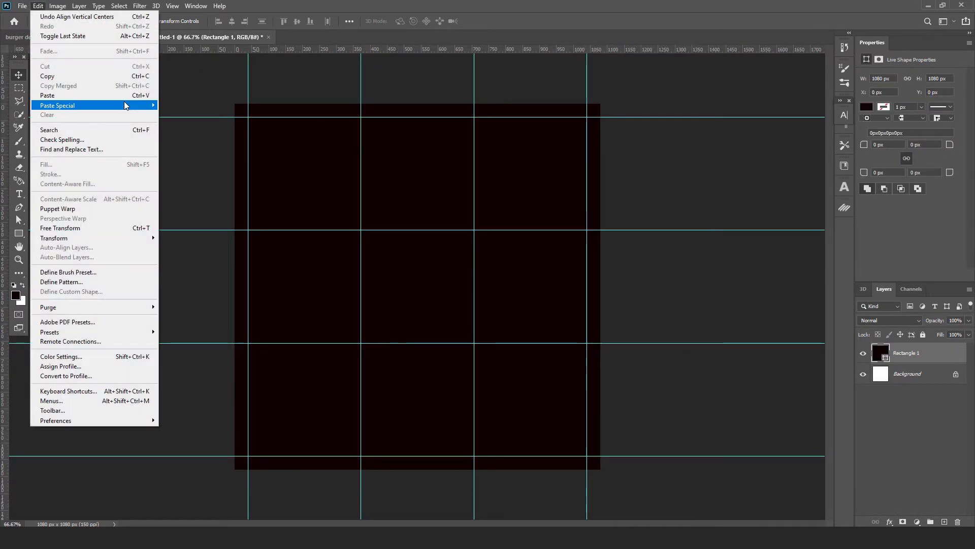
left_click(176, 114)
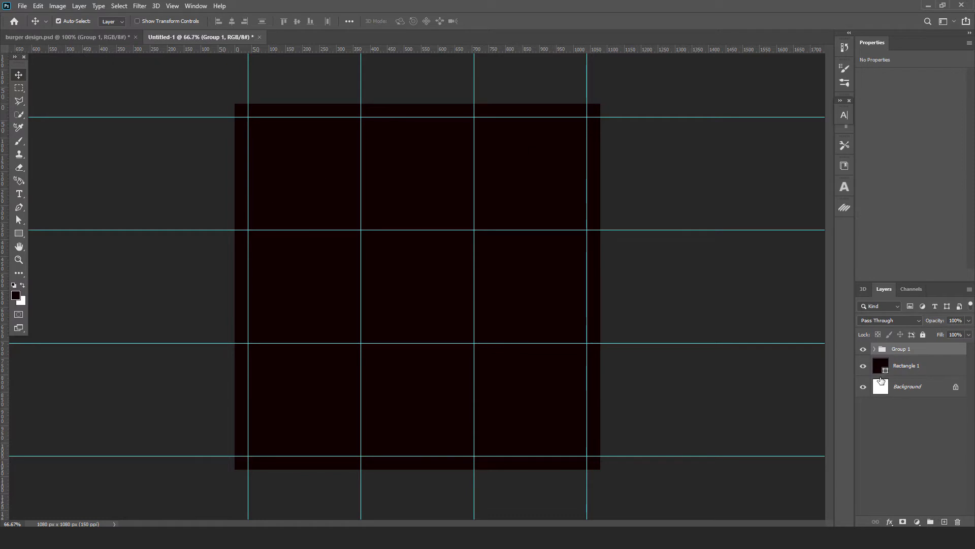
- Expand Group 1, make its three color swatch rectangles visible and deselect all layers
left_click(875, 349)
left_click(862, 366)
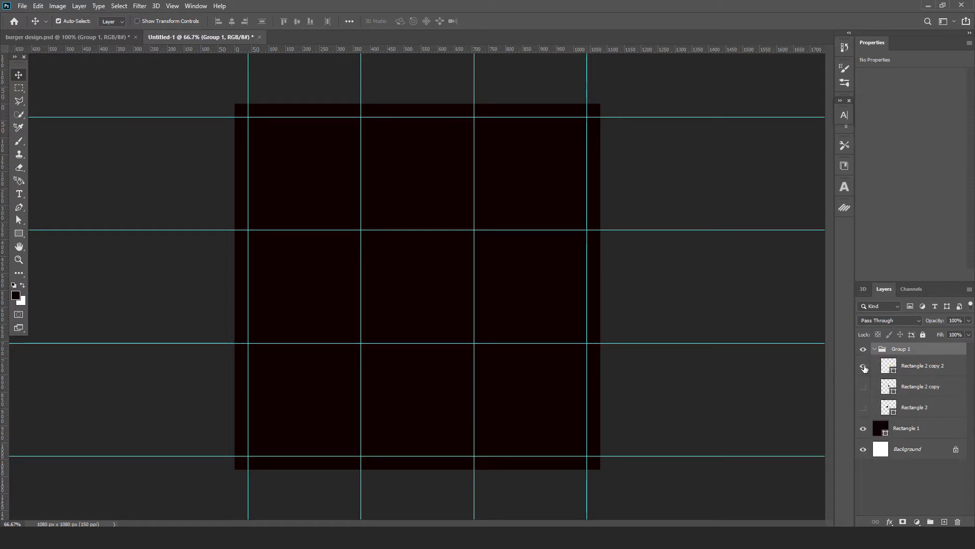
left_click(862, 387)
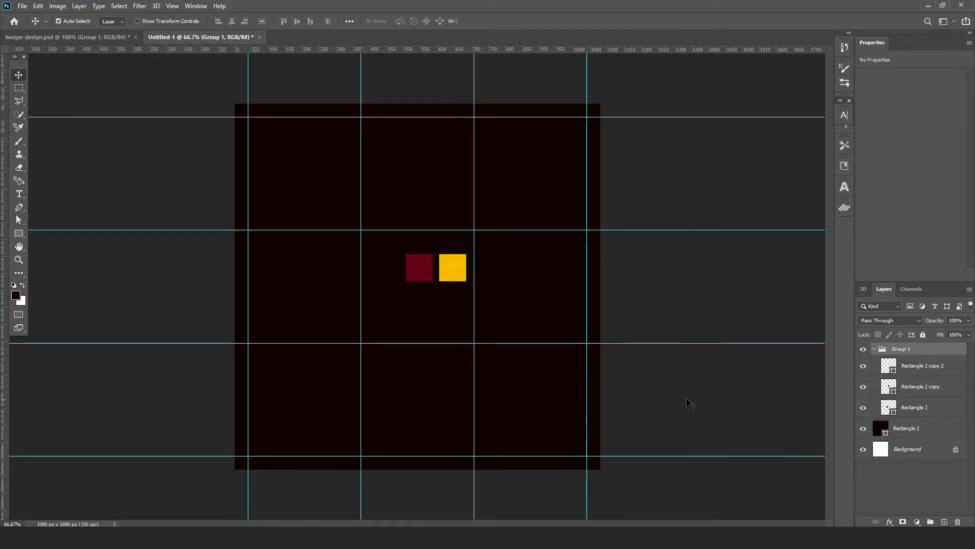
left_click(541, 394)
left_click(949, 469)
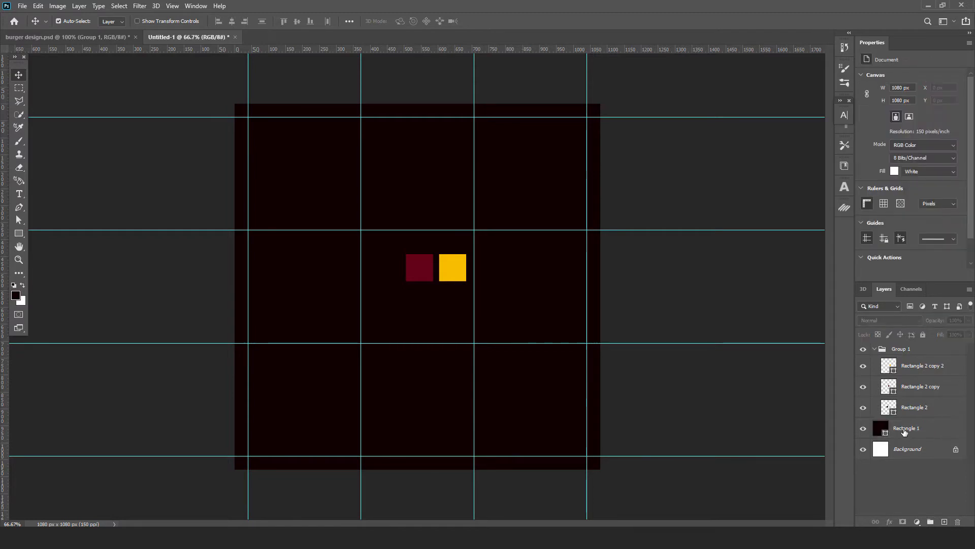
- Add a Gradient Overlay to the Rectangle 1 layer and use color 100000 for the gradient's stop at location 0
left_click(905, 431)
left_click(890, 523)
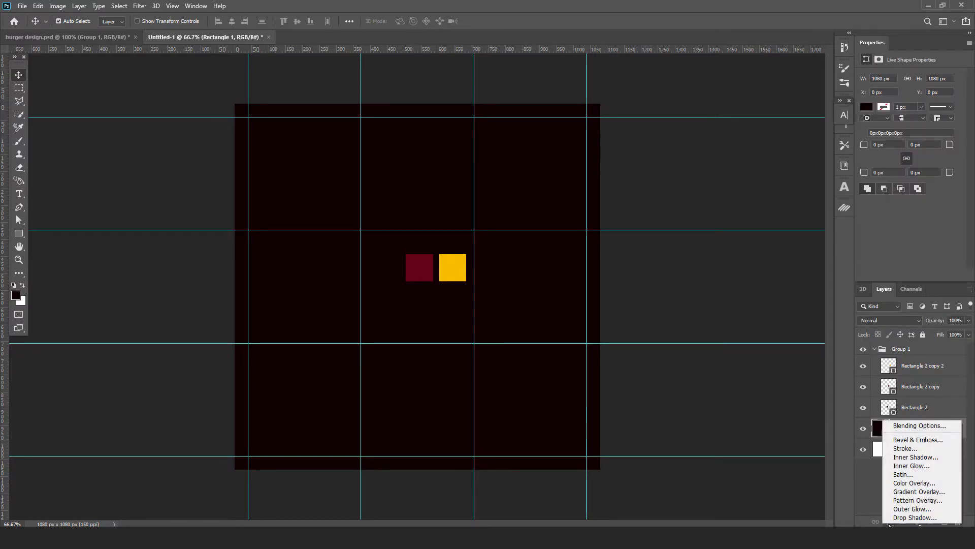
left_click(909, 496)
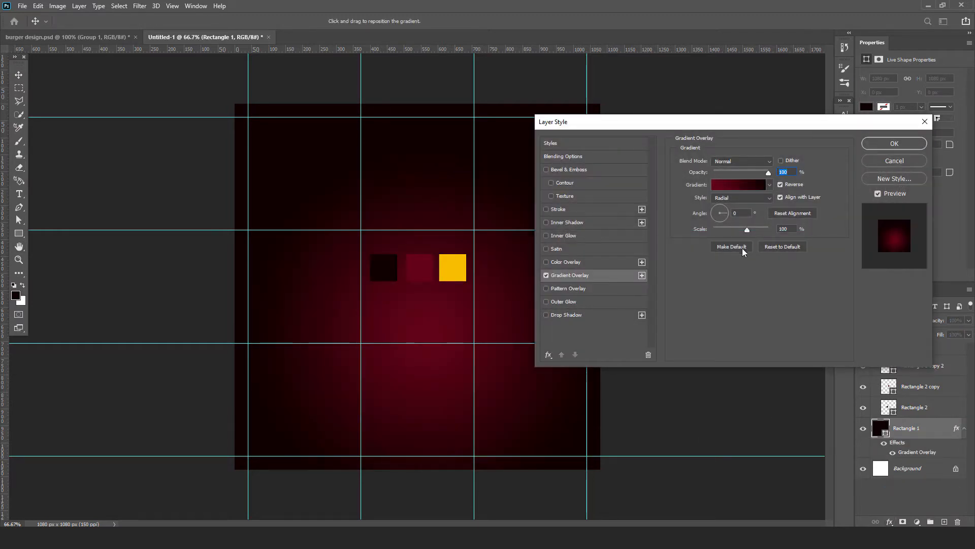
left_click(735, 186)
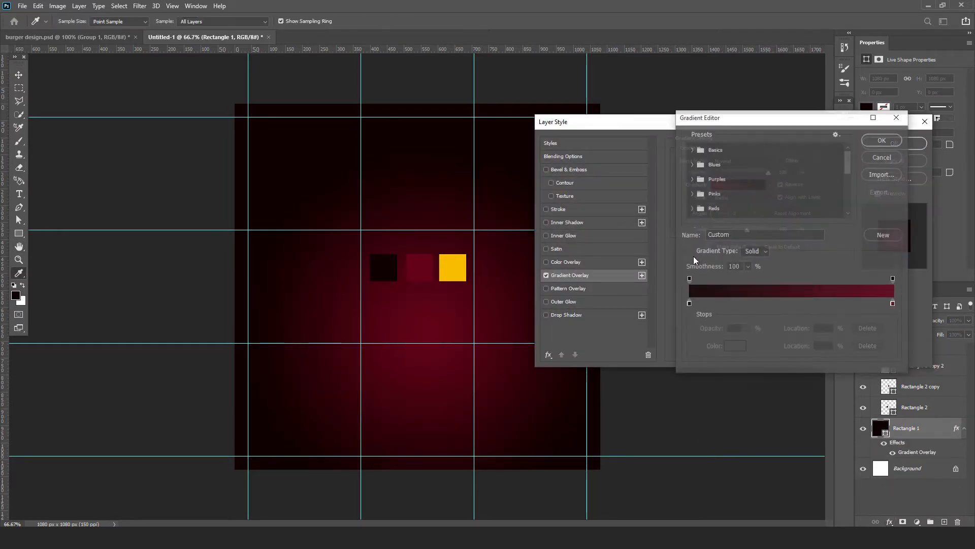
left_click(689, 304)
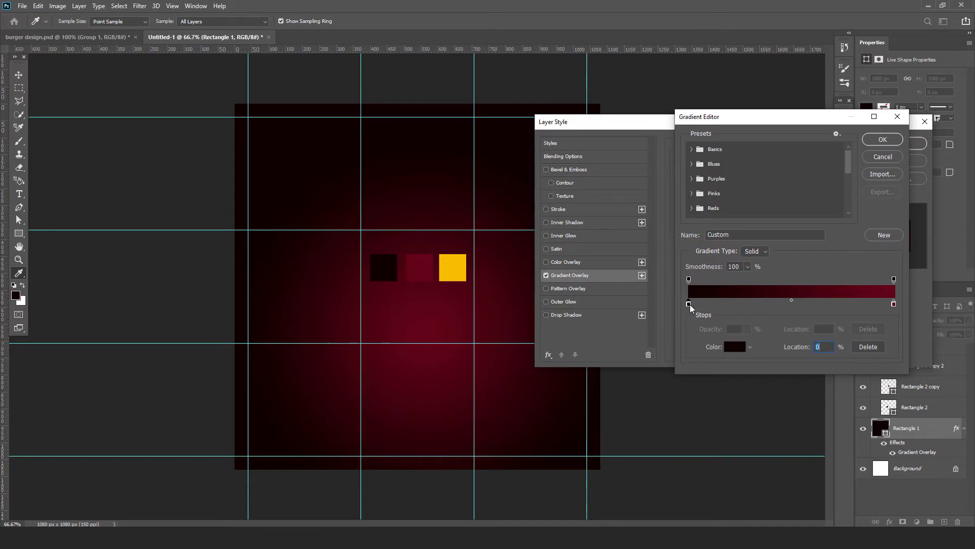
left_click(736, 348)
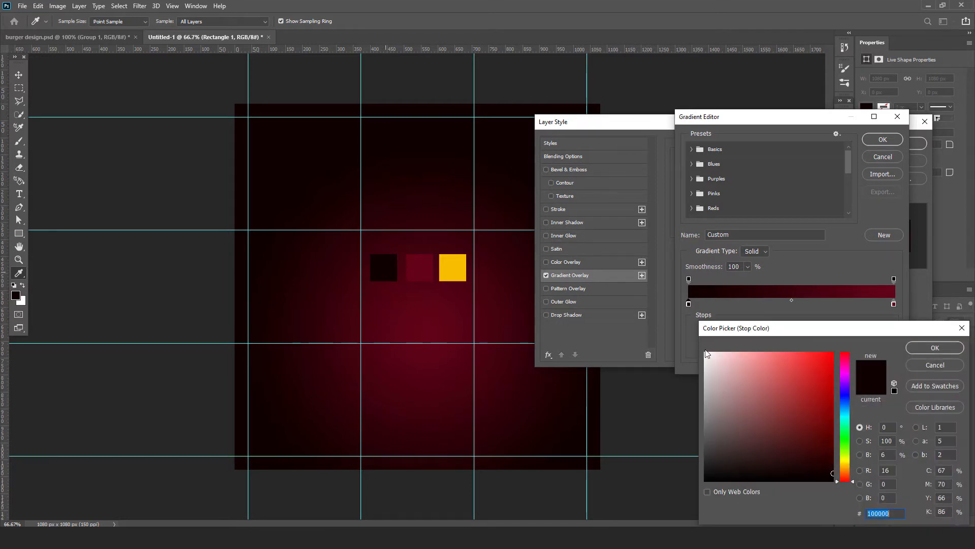
left_click(935, 348)
- Use color 630319 for the gradient's stop at location 100 and accept the gradient
left_click(894, 304)
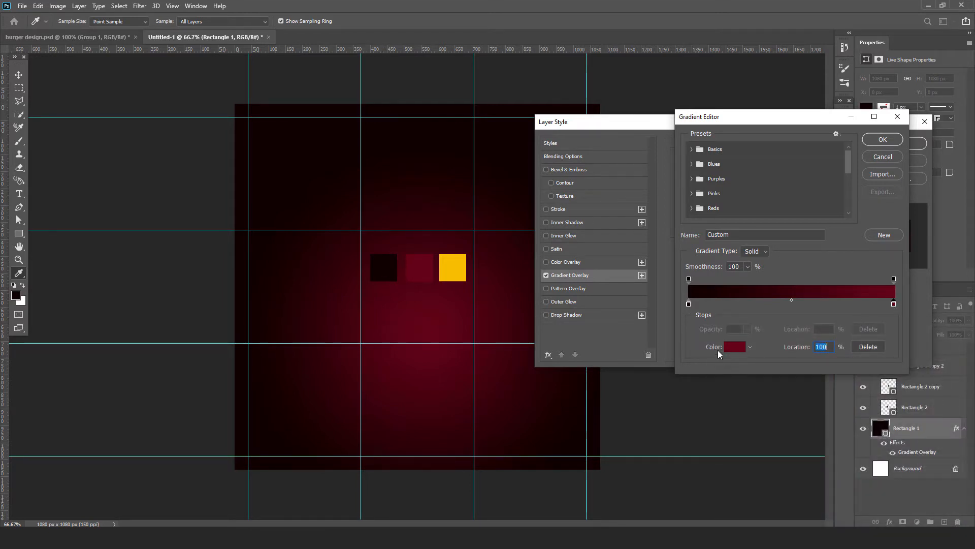
left_click(729, 347)
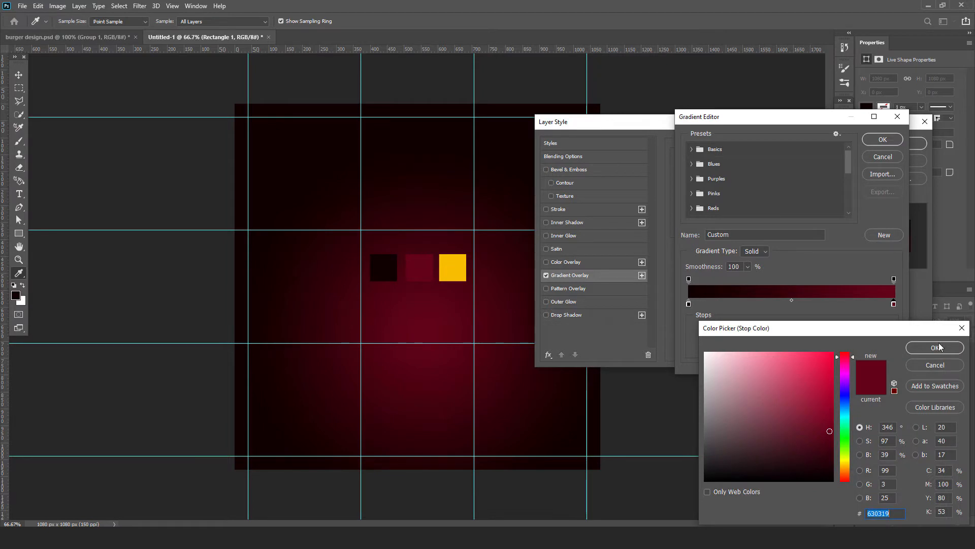
left_click(936, 347)
left_click(882, 140)
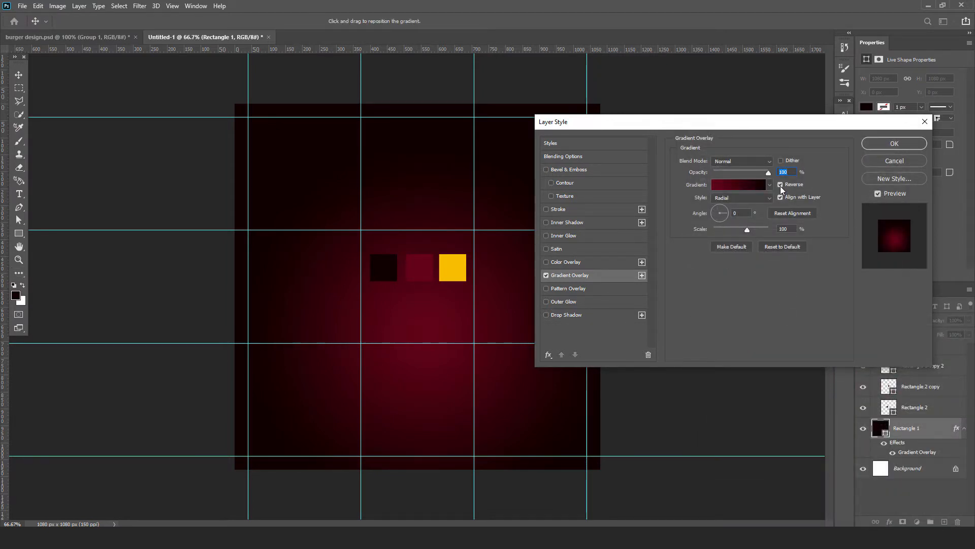
- Reposition the radial gradient so its red glow sits in the lower middle of the canvas, and accept the layer style
left_click(742, 212)
left_click_drag(434, 334, 427, 371)
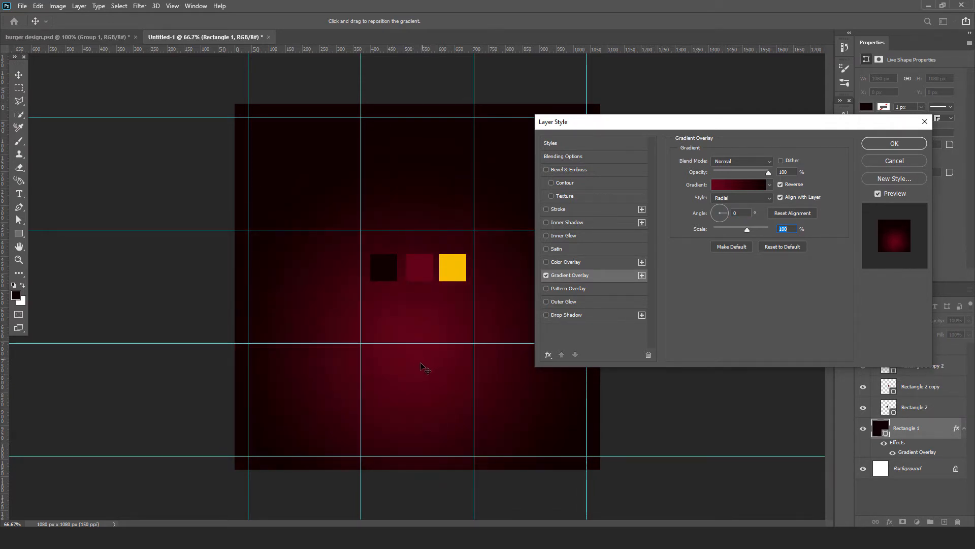
left_click_drag(465, 324, 435, 351)
left_click(893, 144)
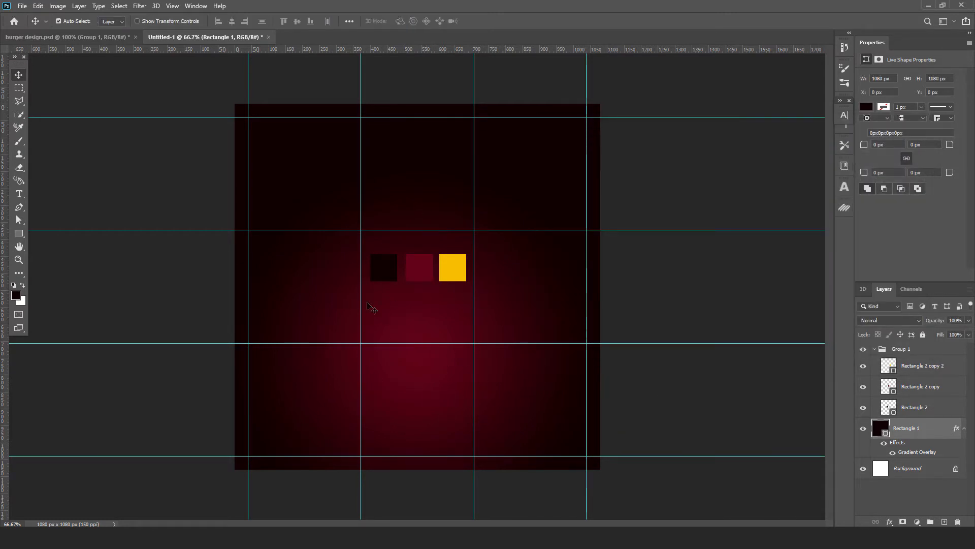
- Draw a rectangle about 267 by 67 px from the canvas's left edge near the top and slant its right side inward at the bottom
left_click(18, 234)
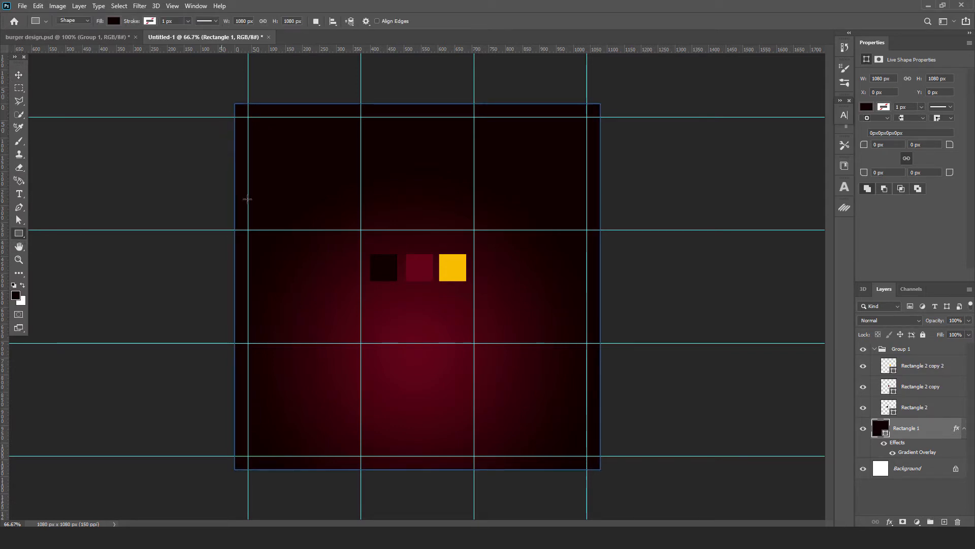
left_click(944, 521)
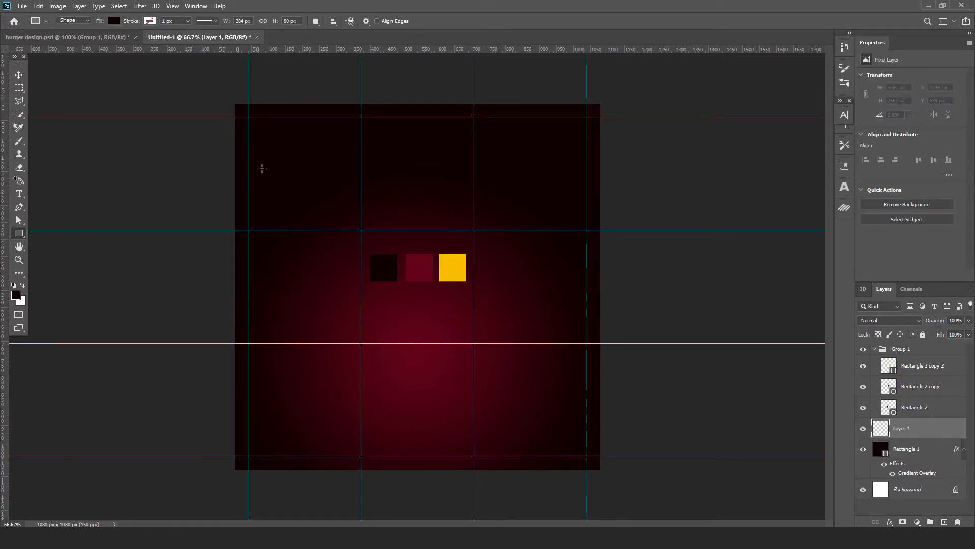
left_click_drag(234, 128, 314, 152)
left_click(19, 220)
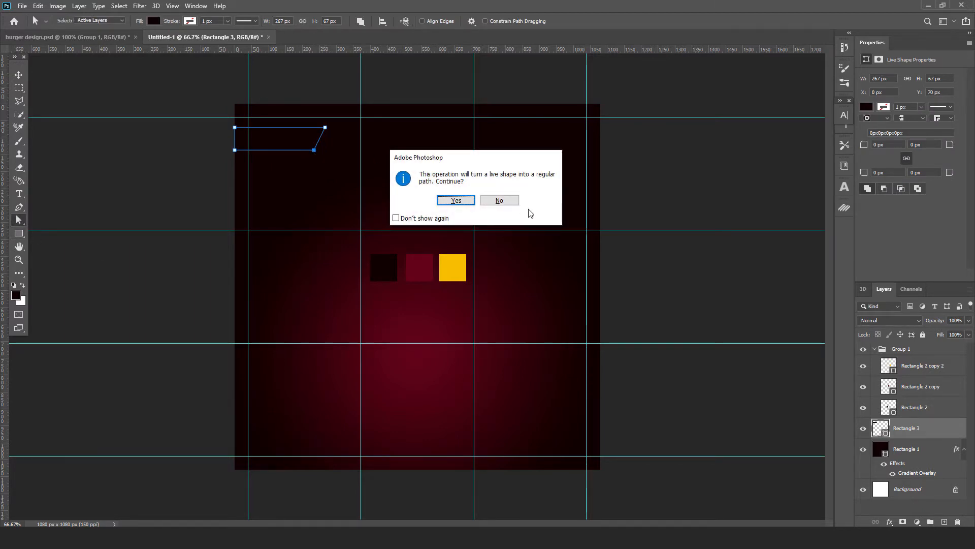
left_click(457, 202)
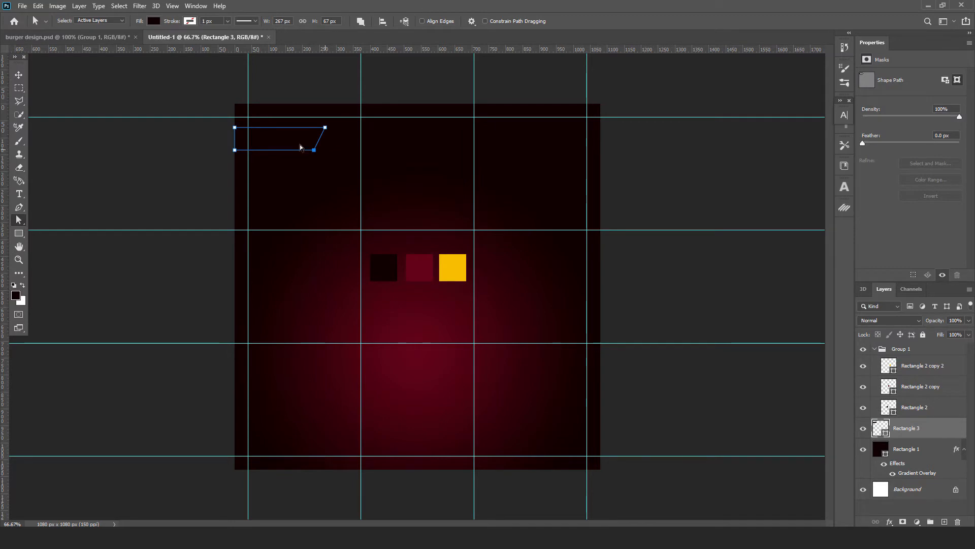
- Fill the slanted shape with yellow f9bf01, enlarge it slightly and line up its top edge with the upper guide
double_click(880, 428)
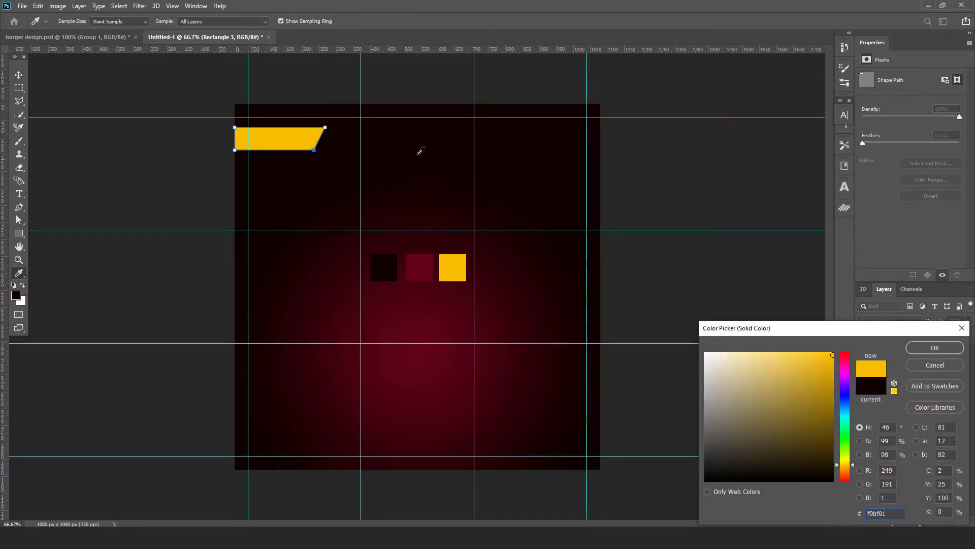
left_click(934, 348)
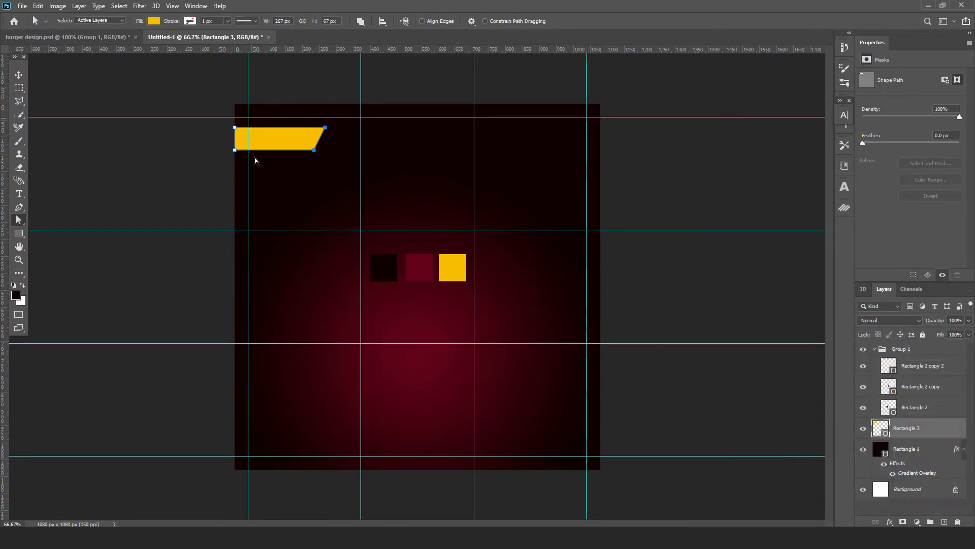
left_click(18, 75)
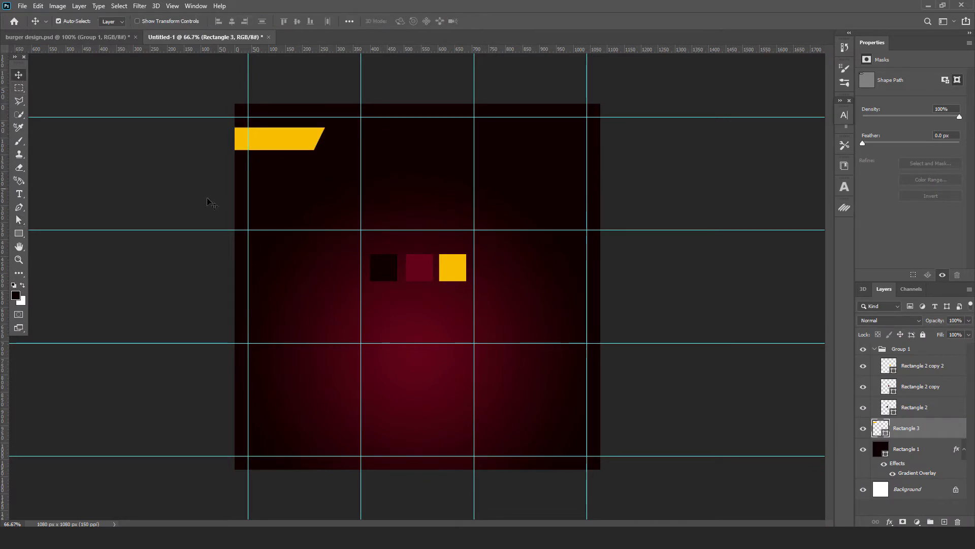
- Draw the recycle custom shape about 38 px wide and high at the left end of the yellow banner
right_click(18, 233)
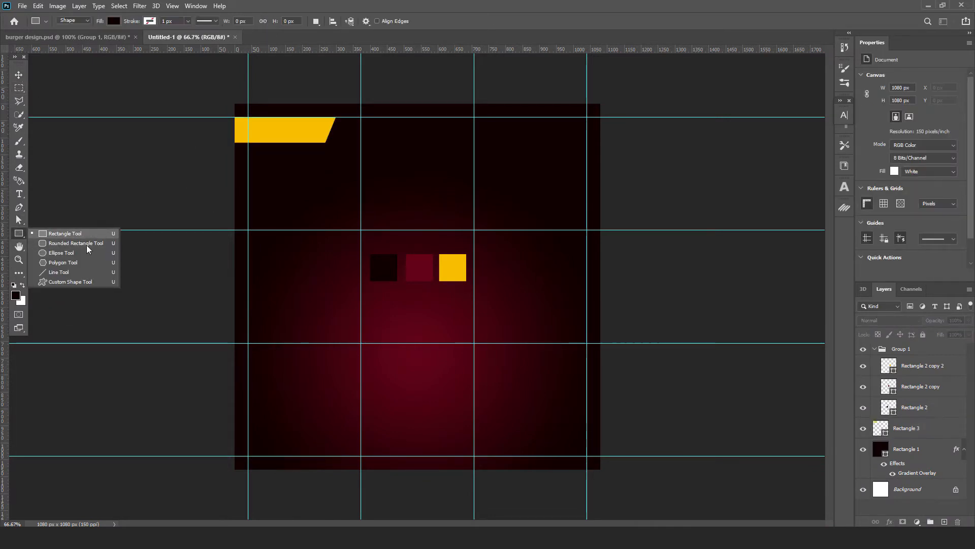
left_click(62, 281)
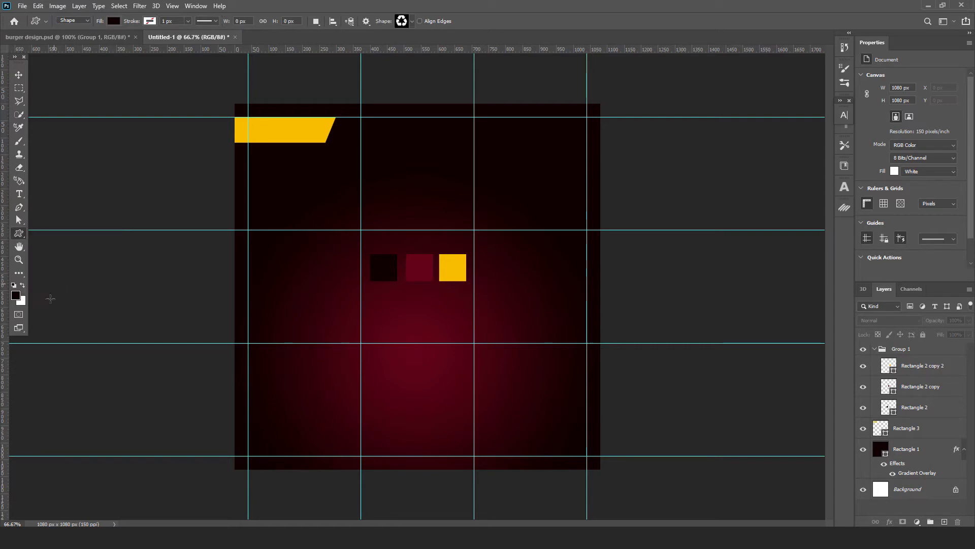
left_click(415, 21)
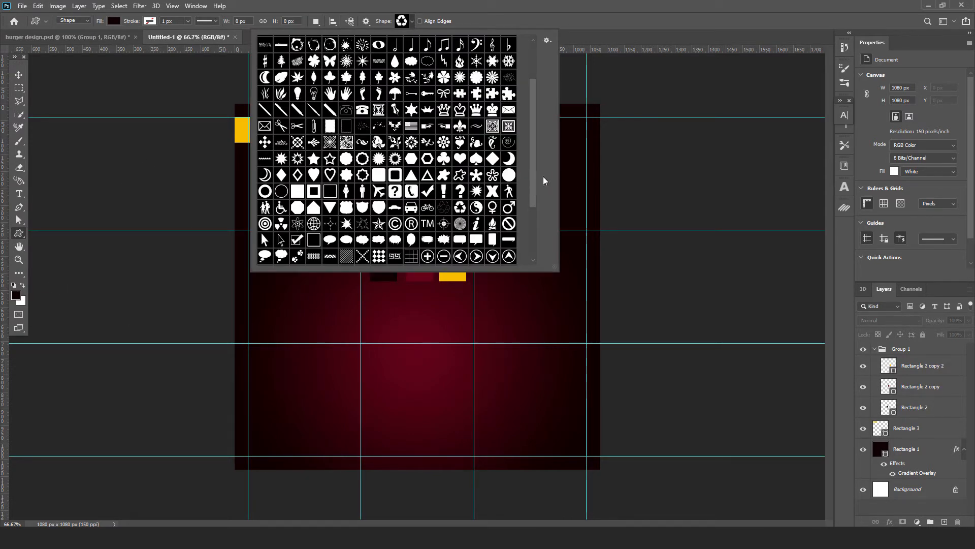
left_click_drag(533, 182, 535, 217)
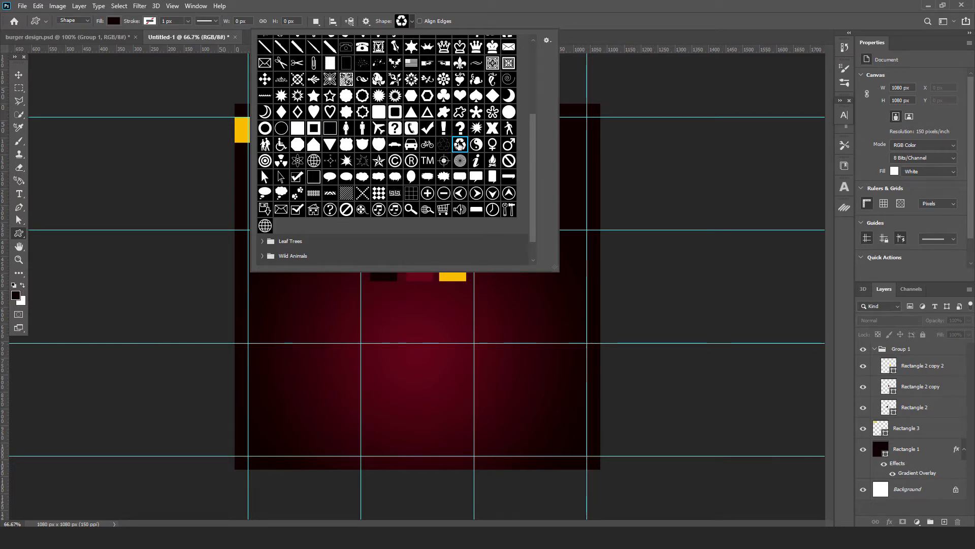
left_click_drag(242, 126, 252, 140)
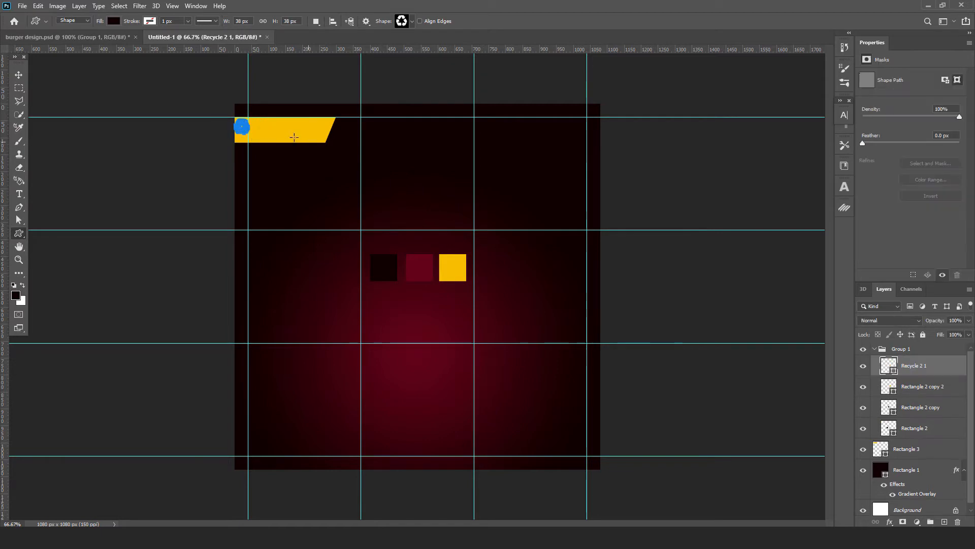
- Enlarge the recycle icon, place it against the left vertical guide and align its vertical center with the yellow banner
left_click(19, 75)
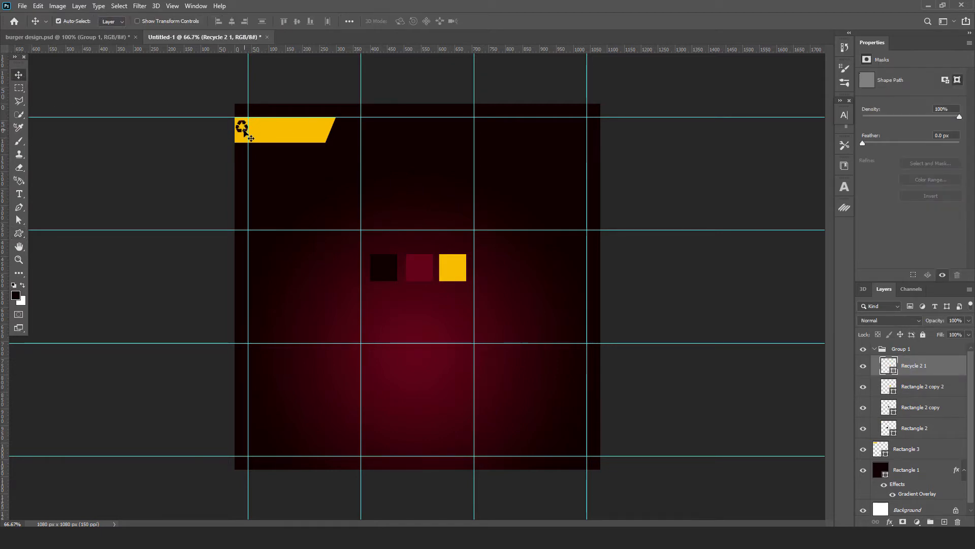
left_click_drag(252, 135, 267, 121)
key("ctrl+t")
key("Return")
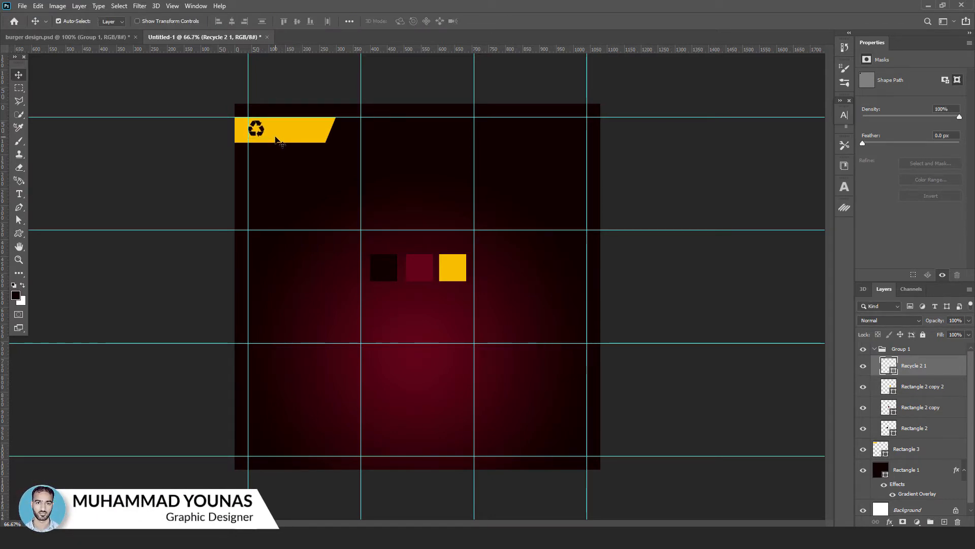
key("Down")
left_click(282, 139, "shift")
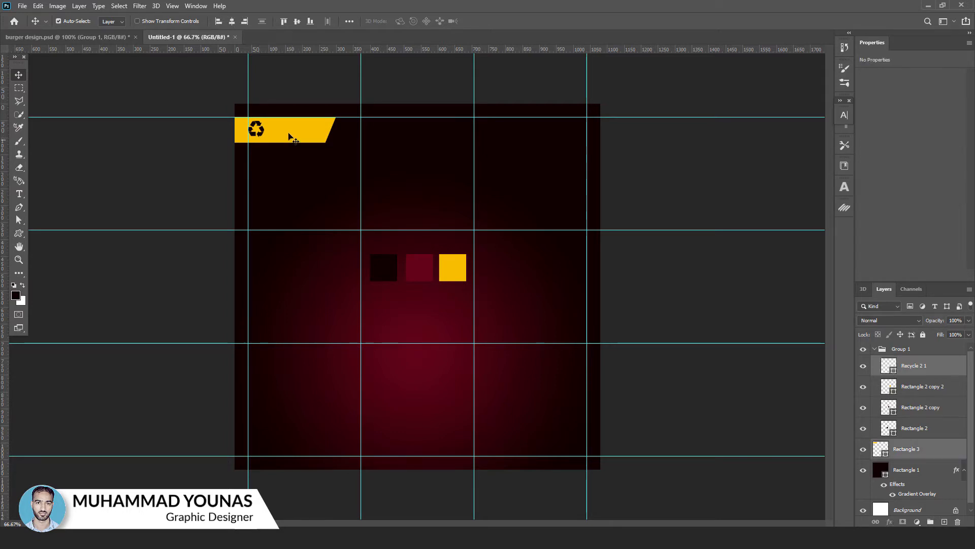
left_click(297, 21)
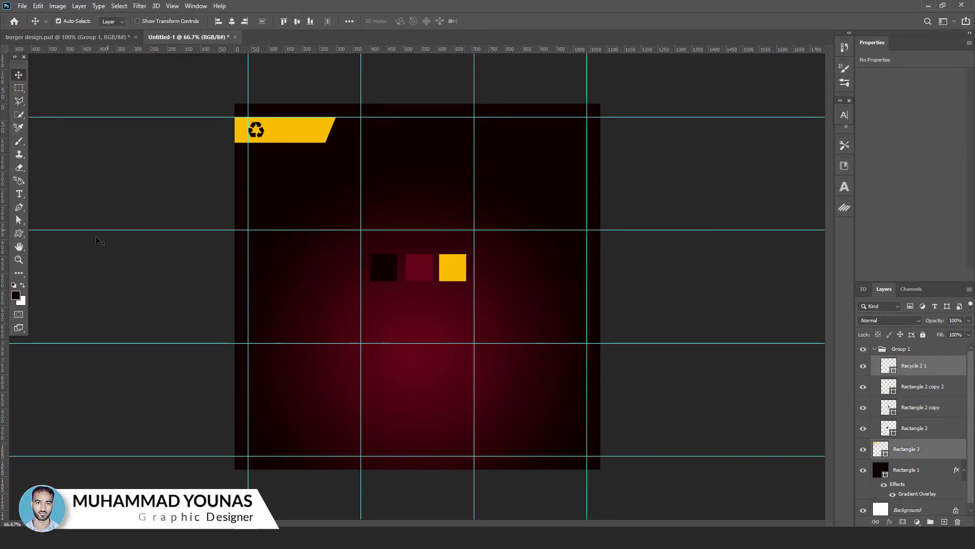
- Add the text "DesignStudio" at 12 pt on the yellow banner, placed directly beside the recycle icon
left_click(19, 195)
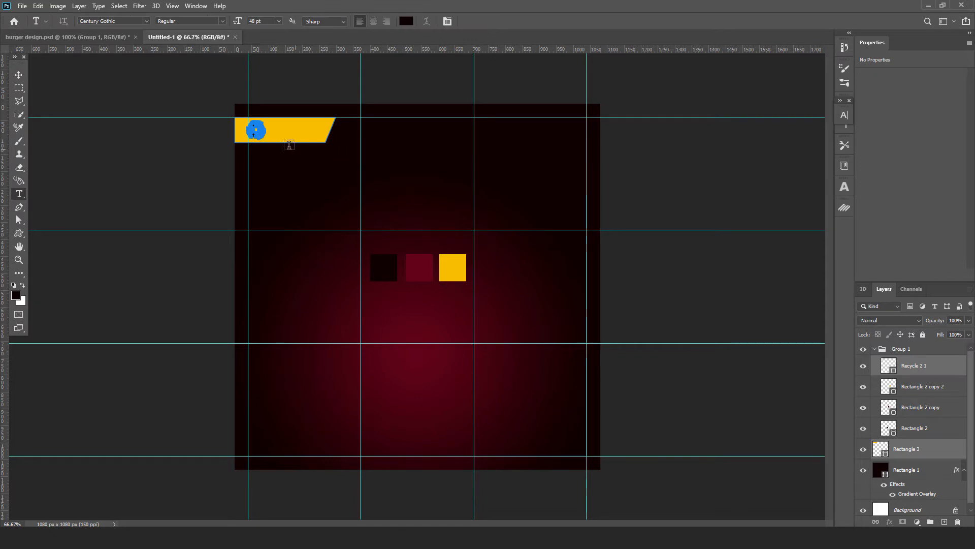
left_click(316, 218)
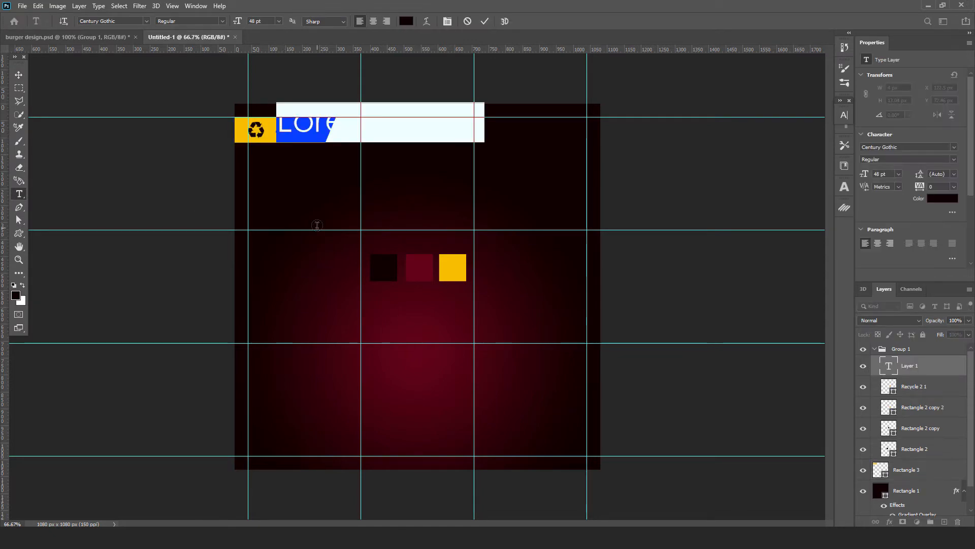
type("Des")
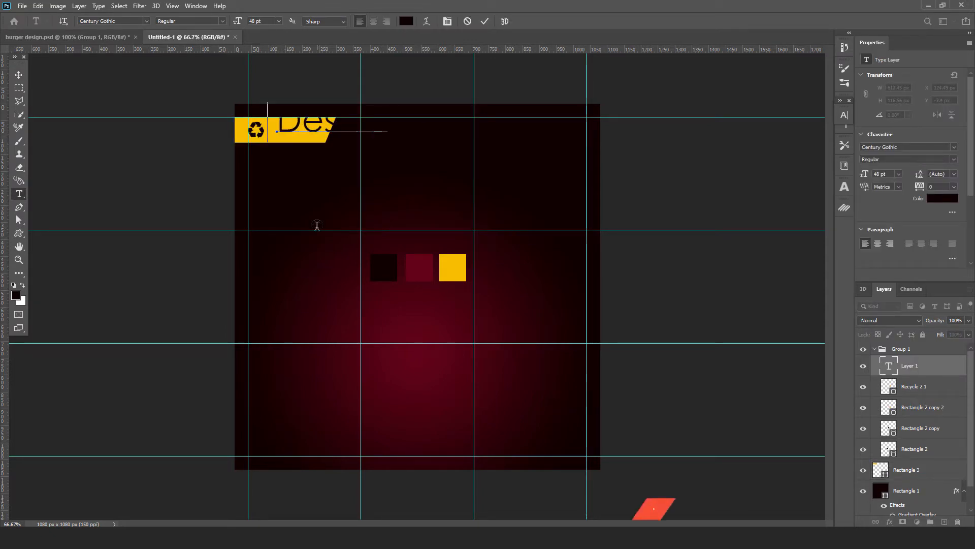
type("ignStudio")
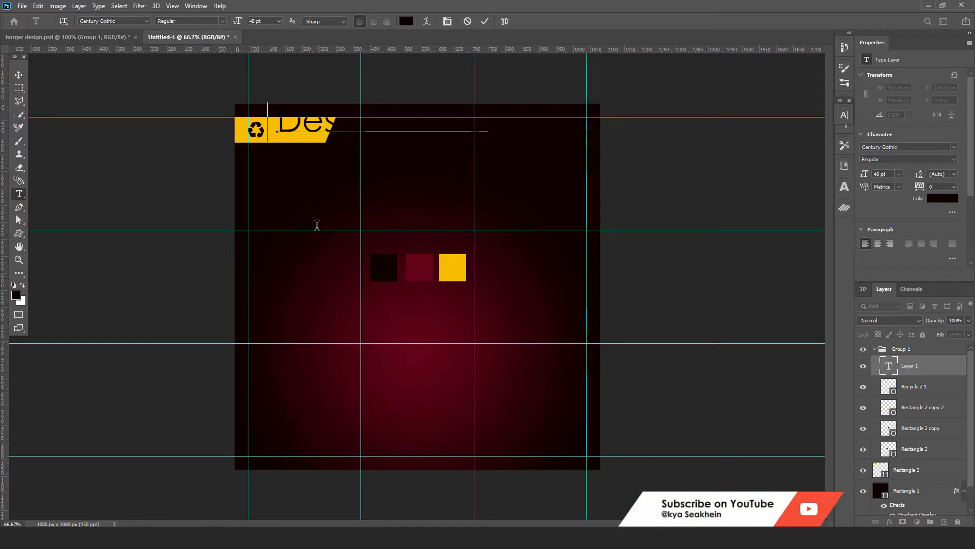
key("ctrl+a")
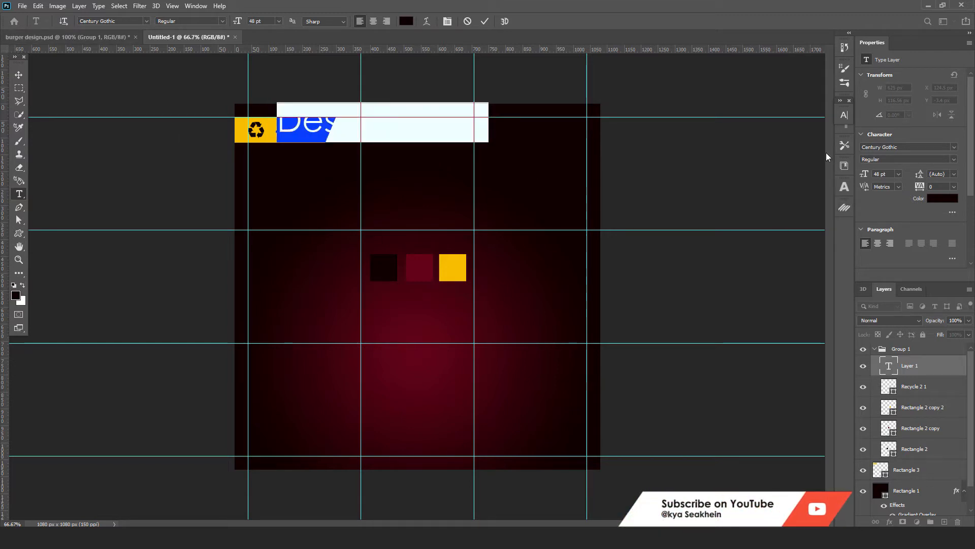
left_click(842, 116)
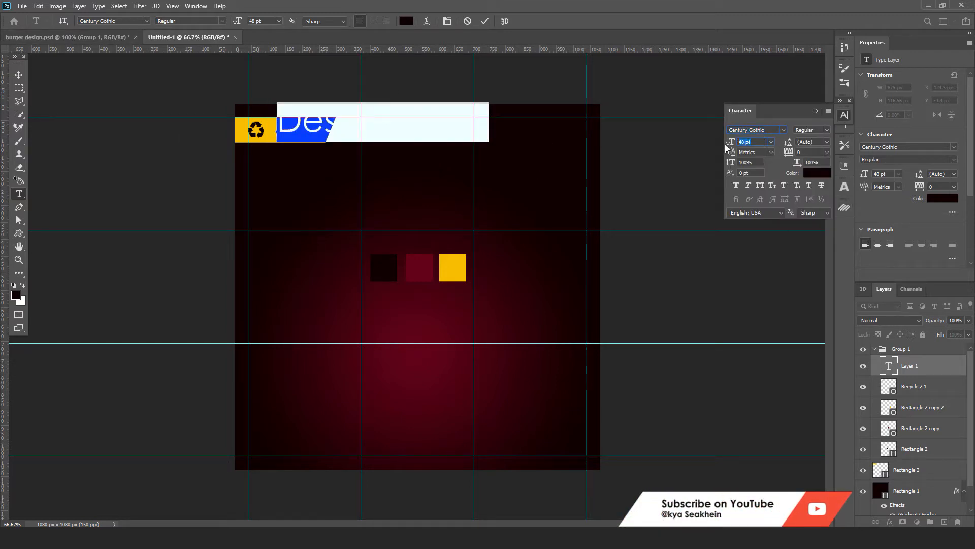
type("12")
key("Return")
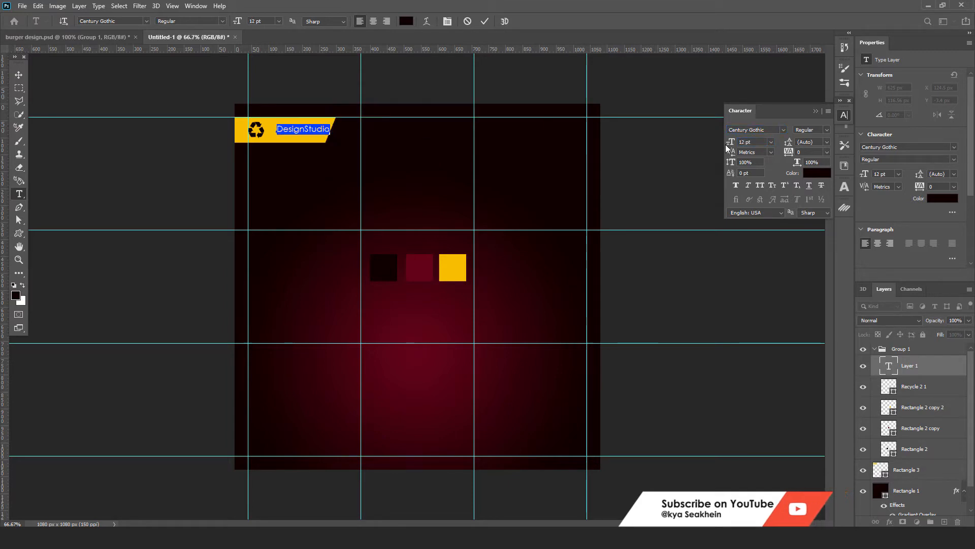
left_click(18, 74)
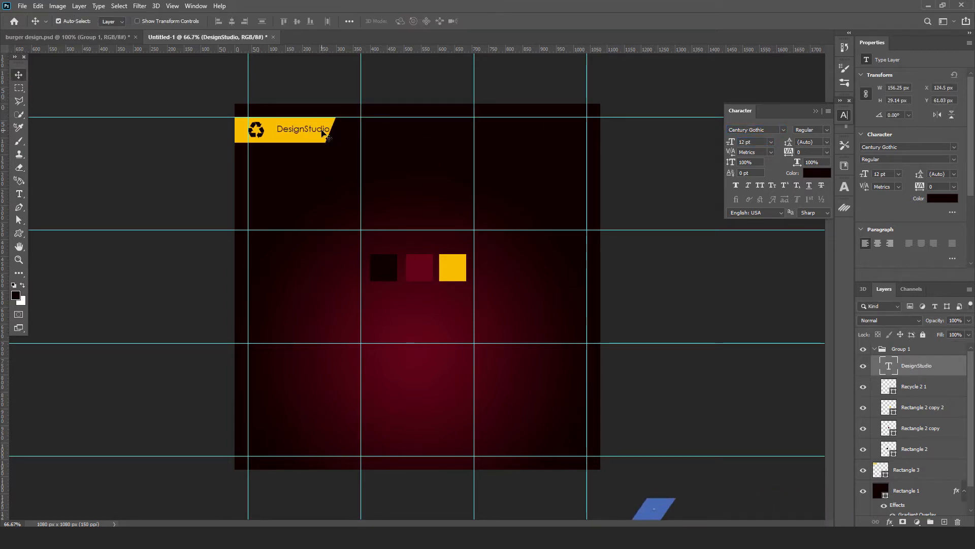
left_click_drag(321, 133, 308, 134)
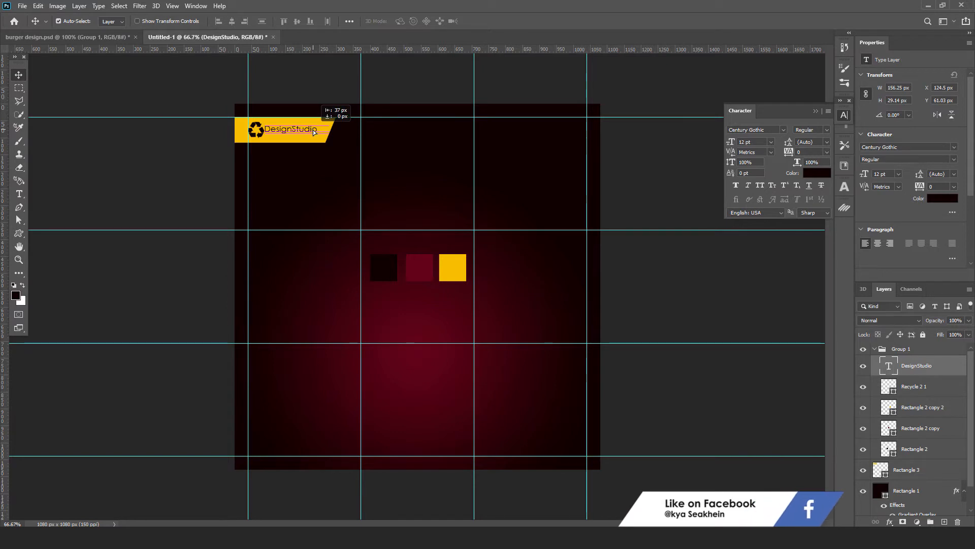
- Set the word "Studio" in the DesignStudio text to the Bold style
left_click(20, 195)
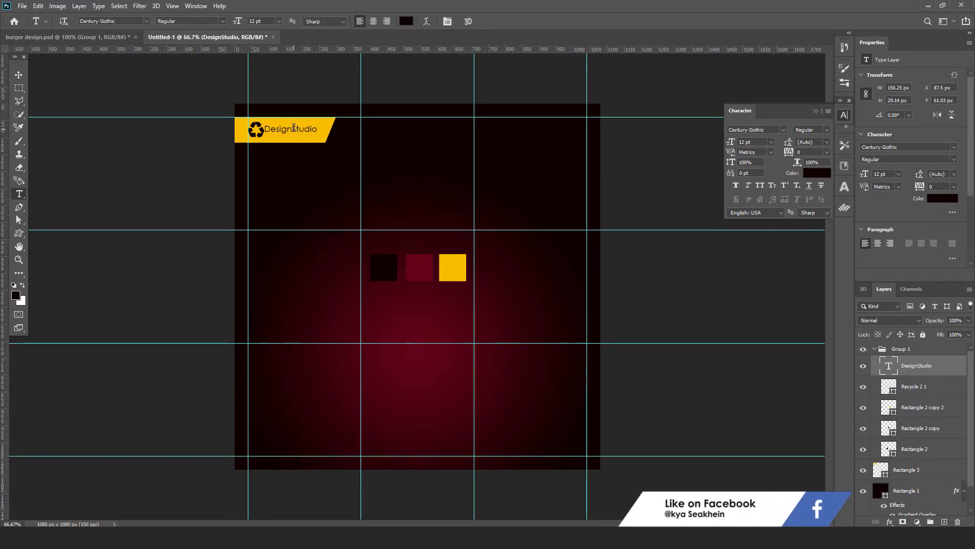
left_click_drag(291, 129, 318, 129)
left_click(826, 130)
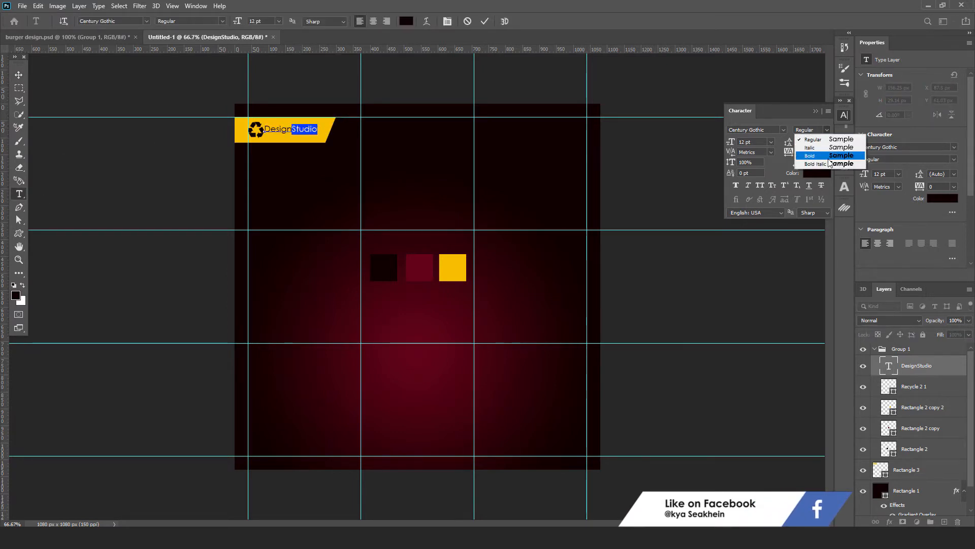
left_click(812, 155)
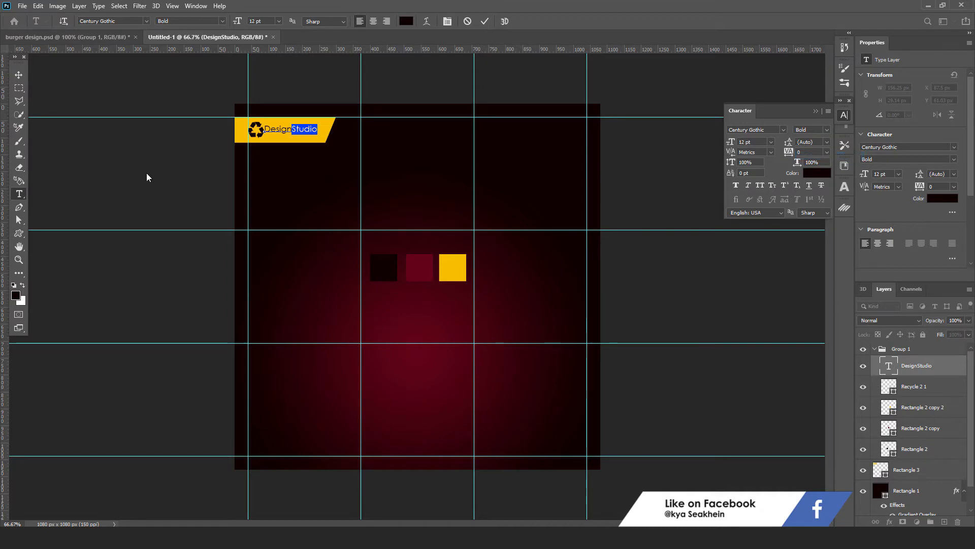
left_click(19, 75)
- Scale the DesignStudio text up to about 109% beside the recycle icon
key("ctrl+t")
left_click_drag(319, 129, 325, 129)
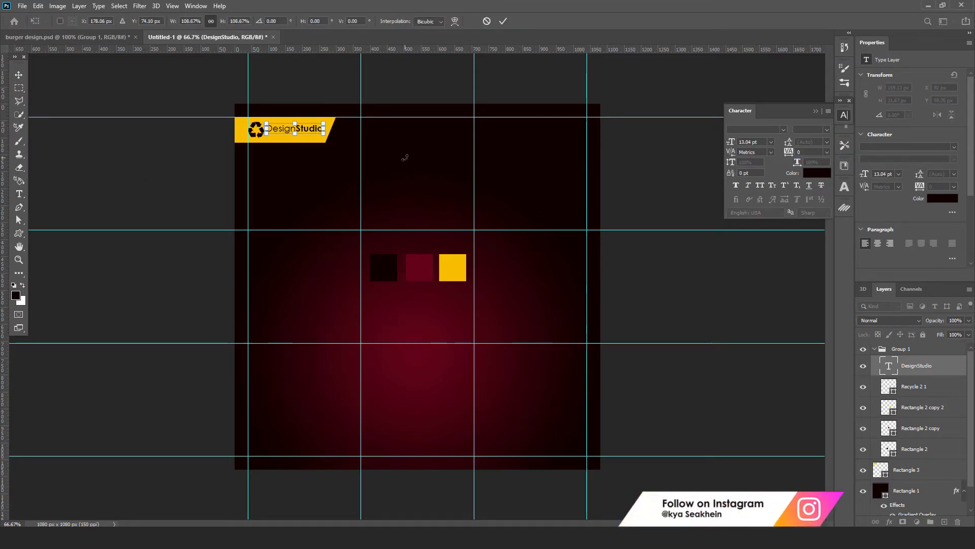
key("Return")
- Add a new text line "tageline here" just below the DesignStudio text on the yellow banner
left_click(19, 193)
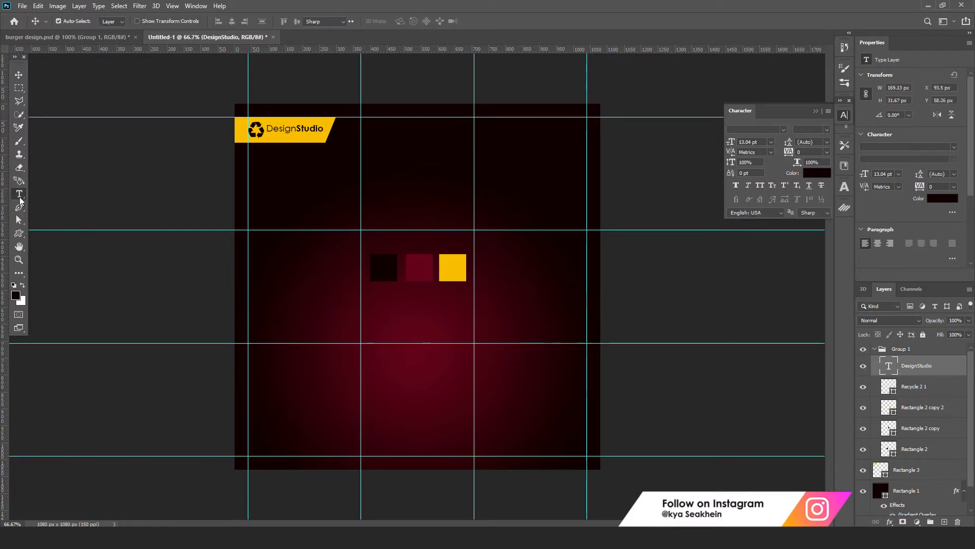
left_click(271, 141)
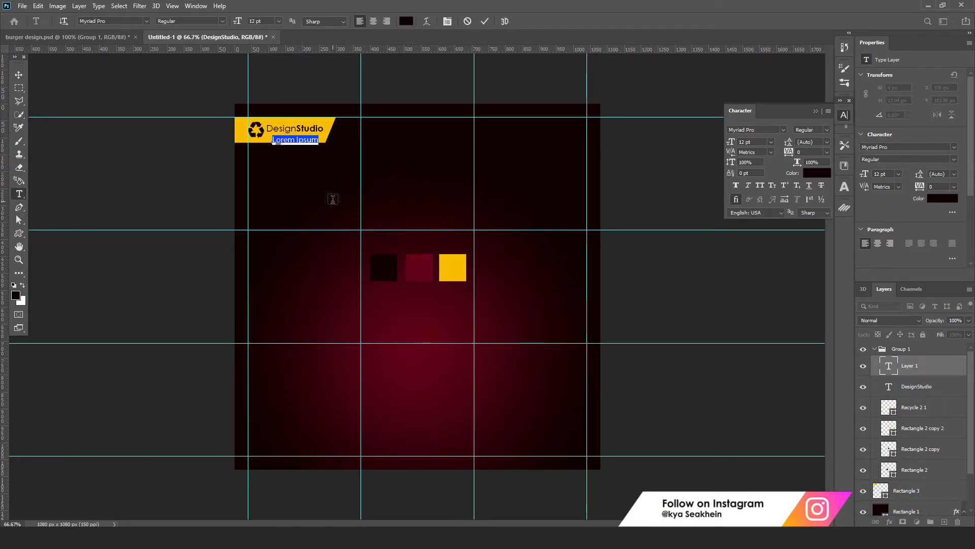
type("tag")
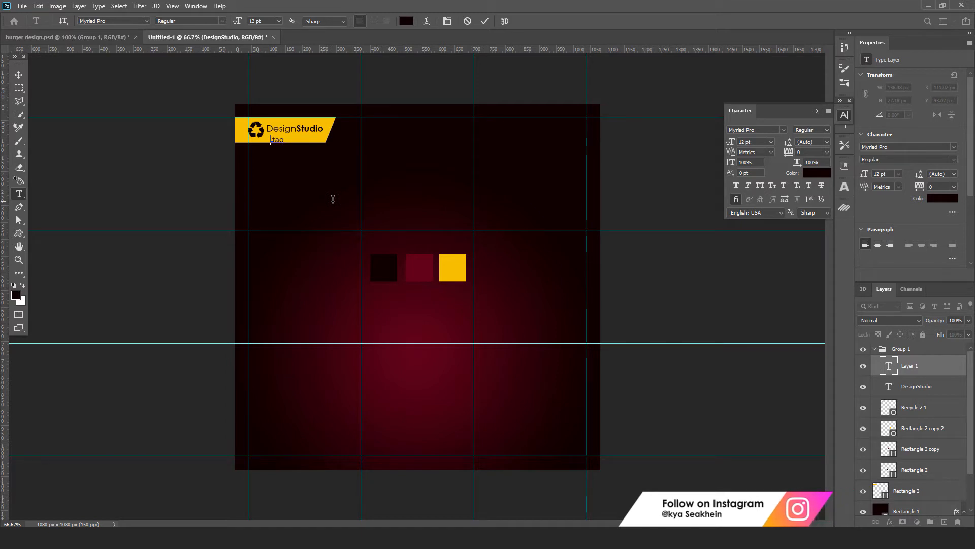
type("eline here")
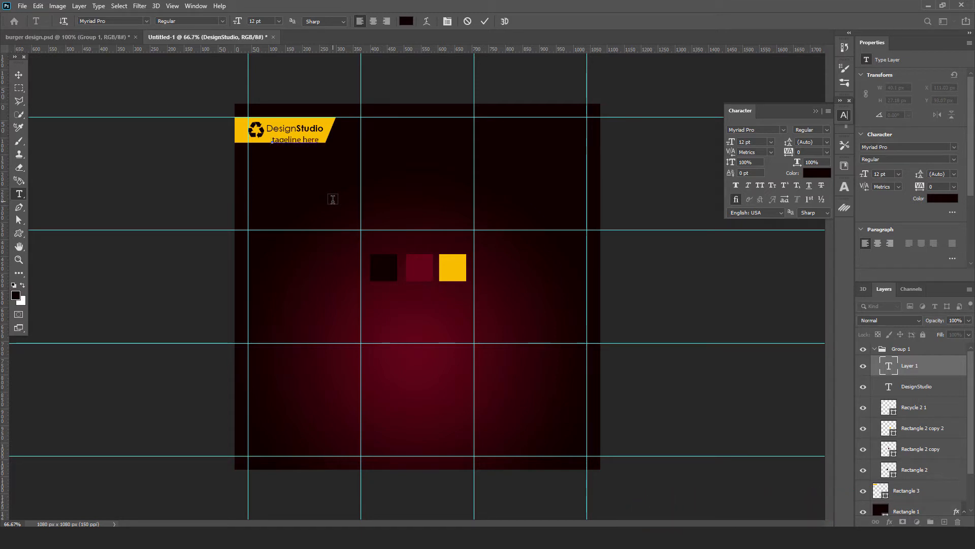
- Set the tracking of the whole "tageline here" text to 300
key("ctrl+a")
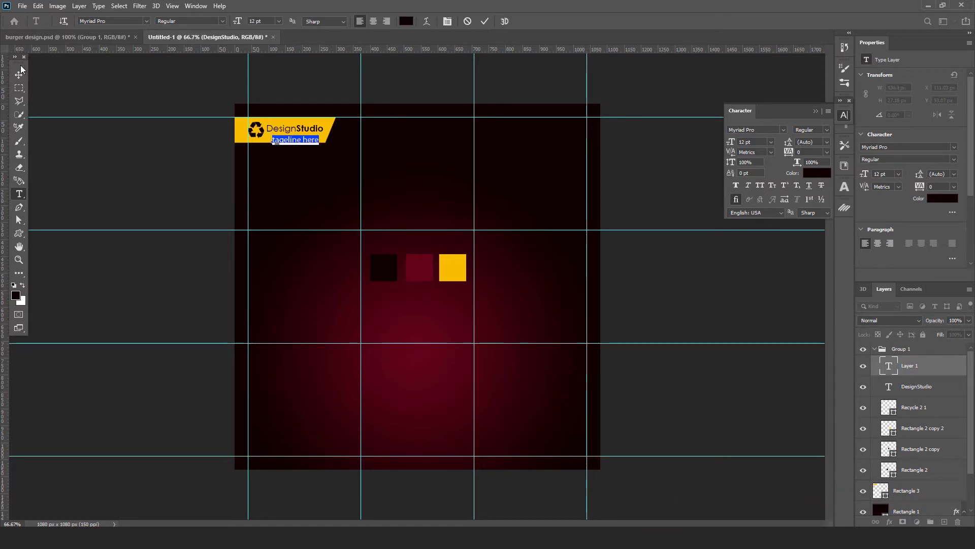
left_click(787, 153)
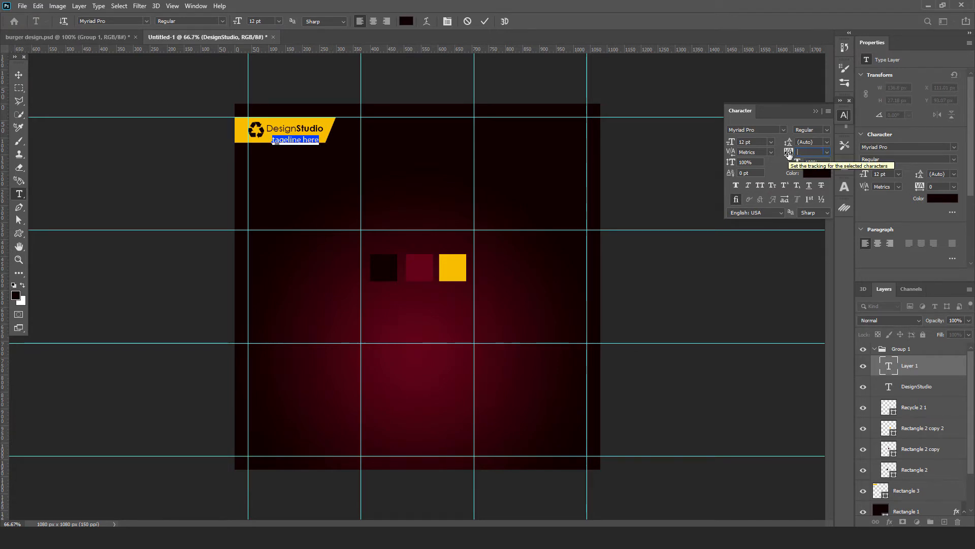
type("300")
key("Return")
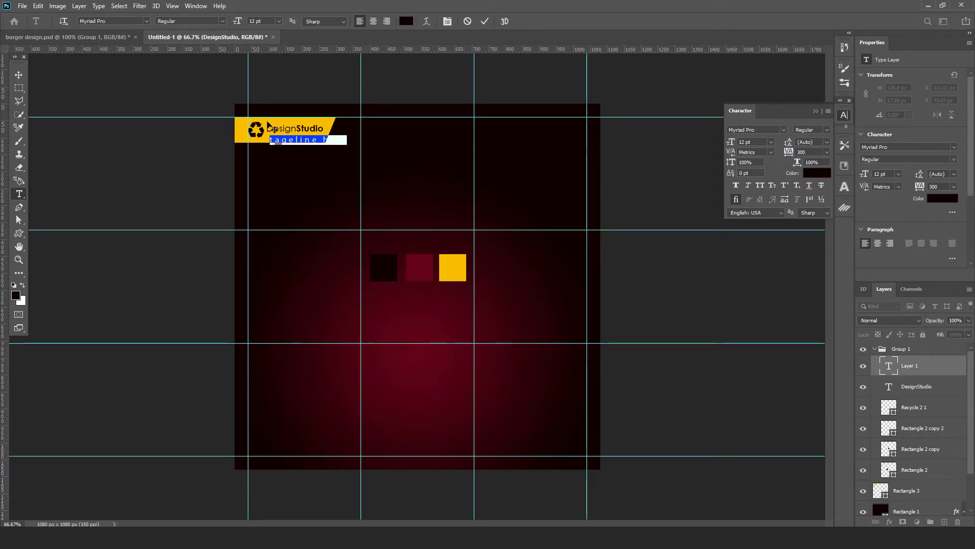
- Scale the "tageline here" text down to about 8.36 pt and align it under DesignStudio inside the yellow banner
left_click(19, 74)
key("ctrl+t")
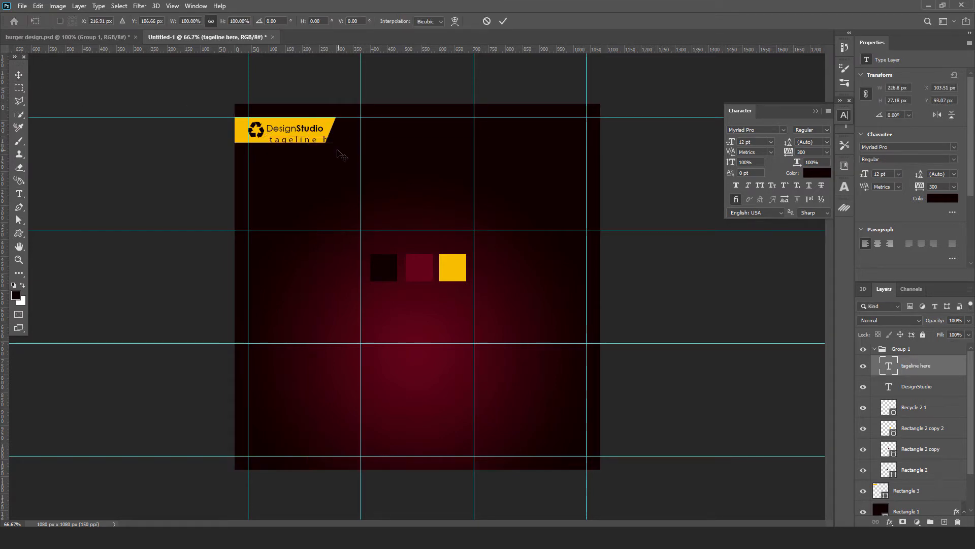
left_click_drag(348, 140, 306, 134)
key("Return")
key("ctrl+plus")
key("ctrl+plus")
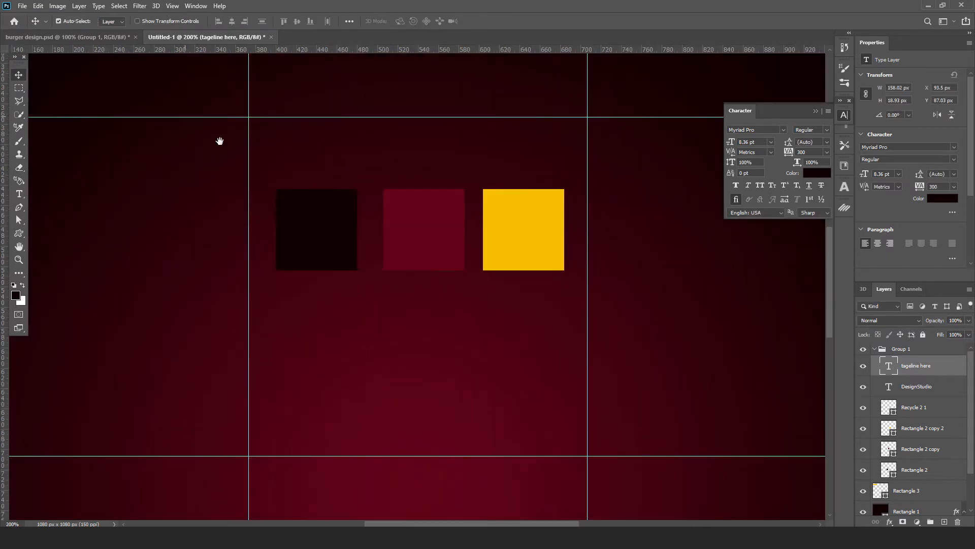
left_click_drag(218, 141, 403, 397)
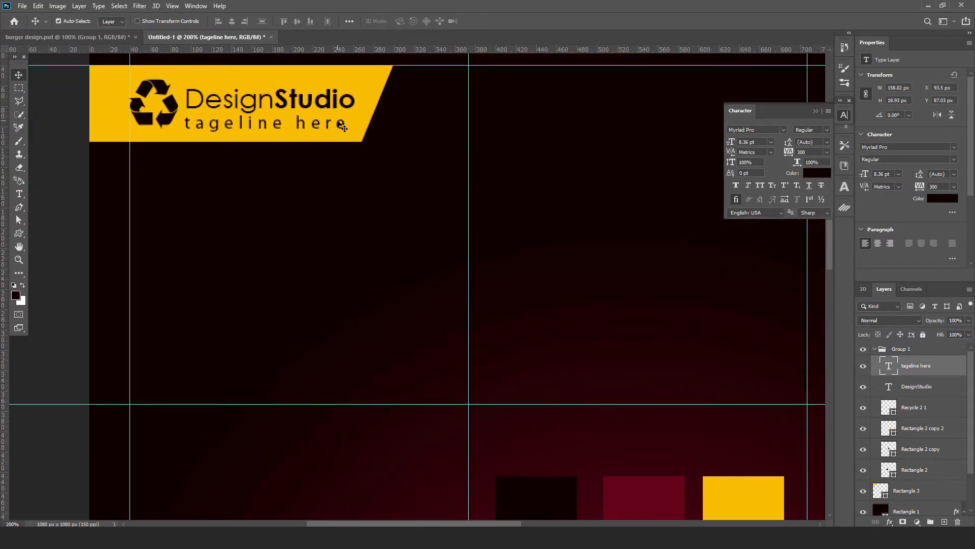
left_click_drag(340, 122, 342, 120)
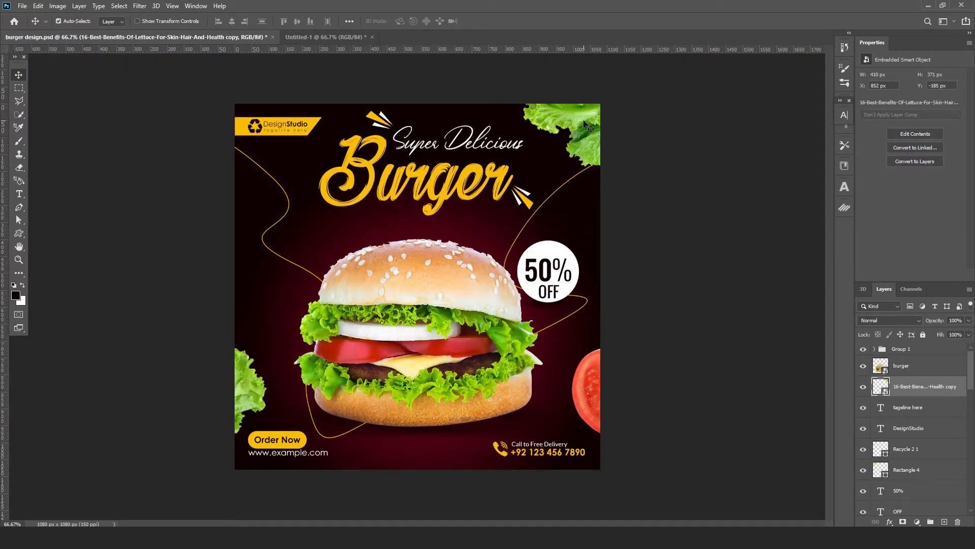
- Copy the upper-right lettuce from burger design.psd into Untitled-1 with Paste in Place, positioning it at the canvas's upper-right corner, about X 835, Y -135 px
left_click(609, 409)
left_click(254, 407)
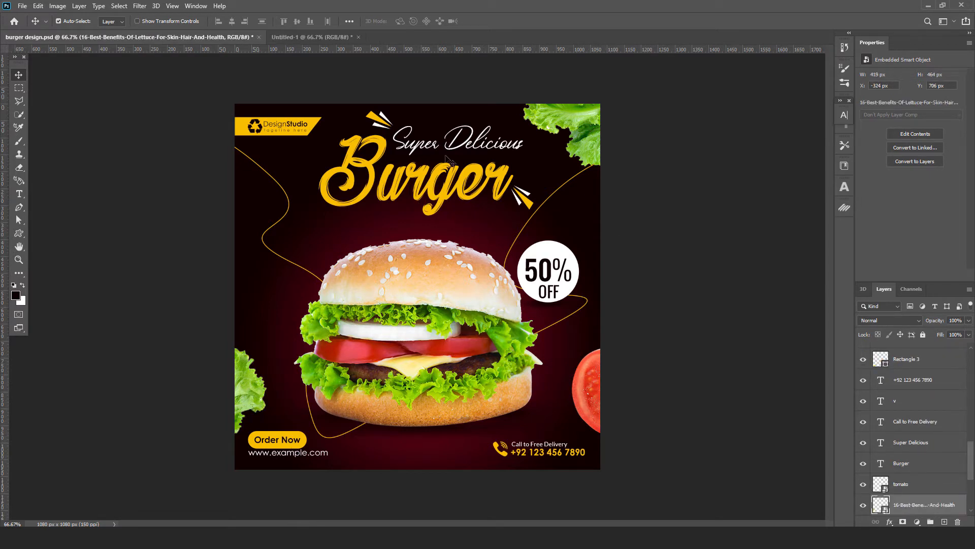
left_click(583, 124)
left_click(38, 6)
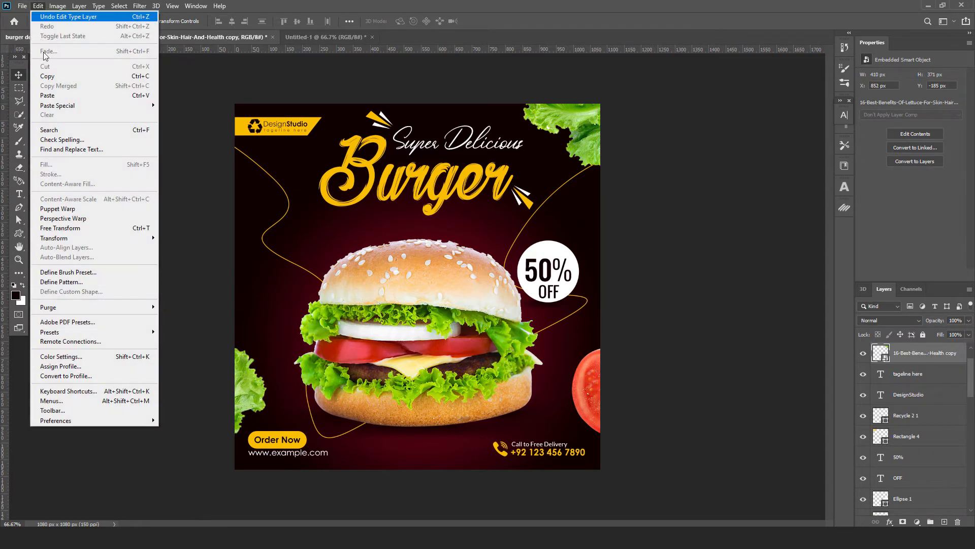
left_click(325, 37)
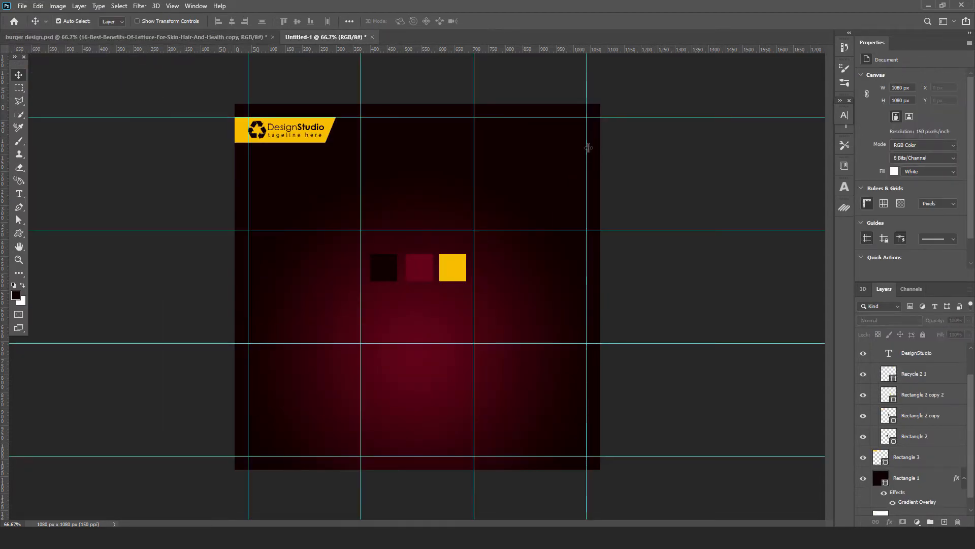
left_click(38, 6)
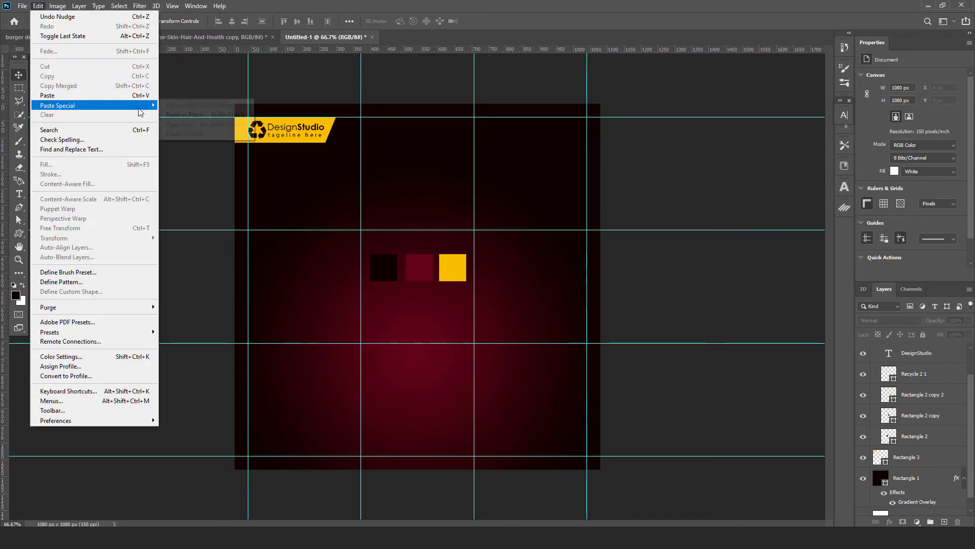
mouse_move(127, 105)
left_click(182, 115)
left_click_drag(530, 173, 589, 127)
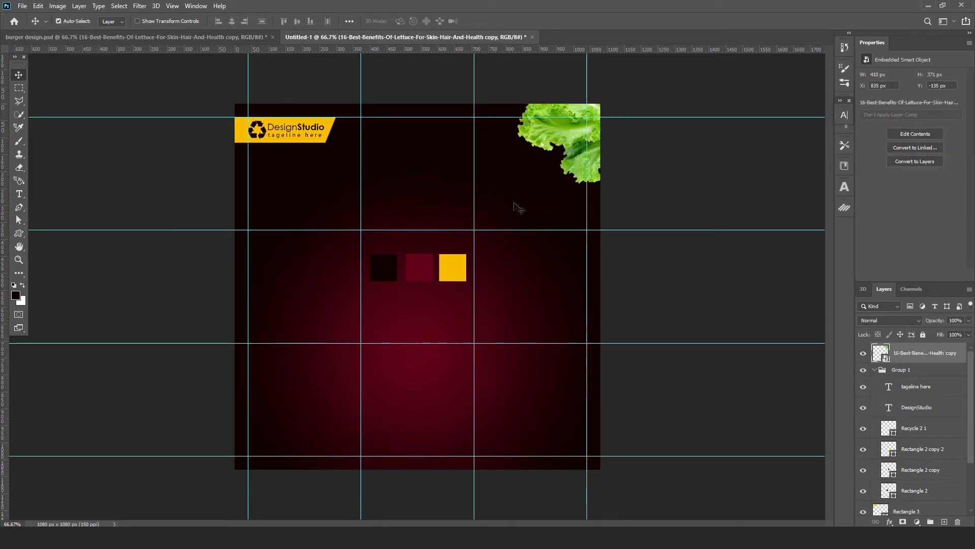
- Copy the lower-left lettuce from burger design.psd into Untitled-1 with Paste in Place, moving it partly off the left canvas edge, about X -300, Y 721 px
left_click(92, 37)
left_click(243, 395)
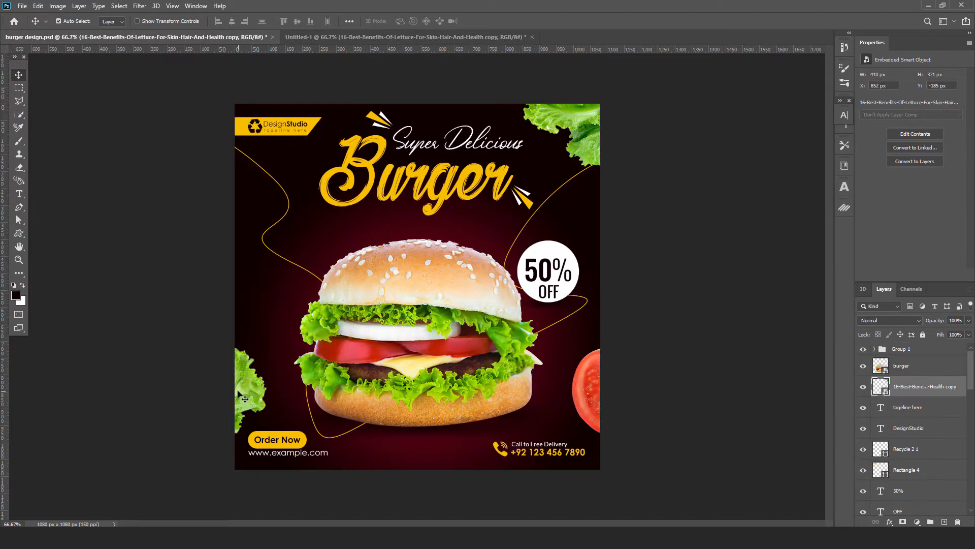
left_click(38, 6)
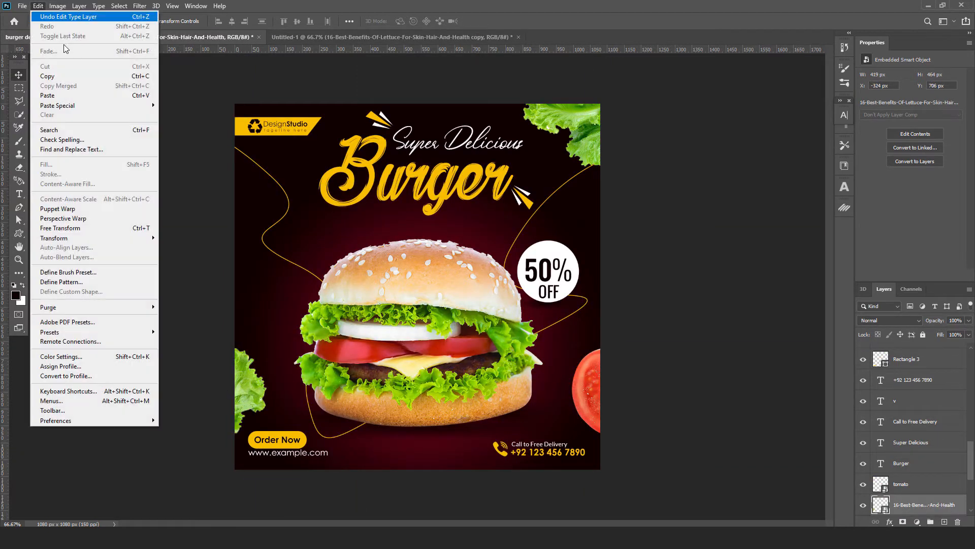
left_click(51, 73)
left_click(349, 36)
left_click(38, 6)
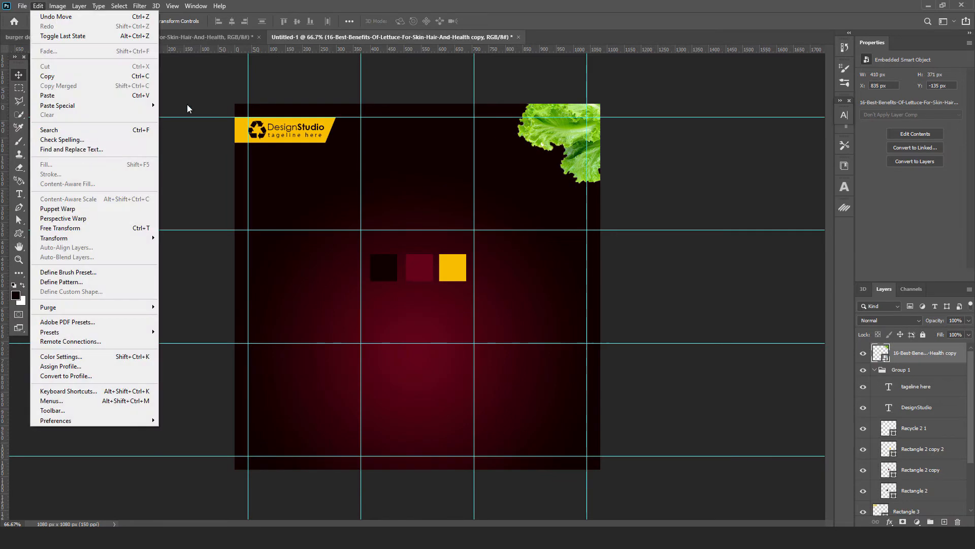
mouse_move(152, 106)
left_click(193, 115)
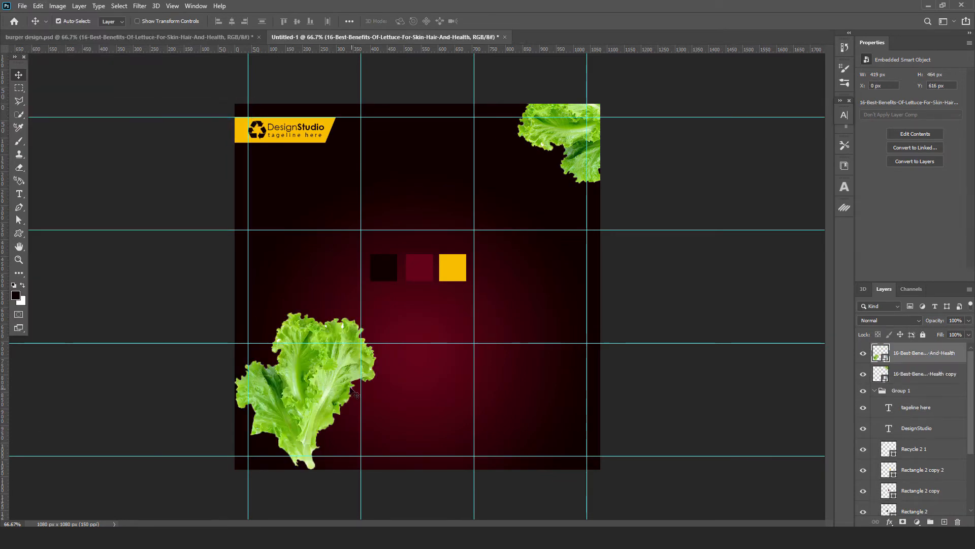
left_click_drag(226, 436, 240, 401)
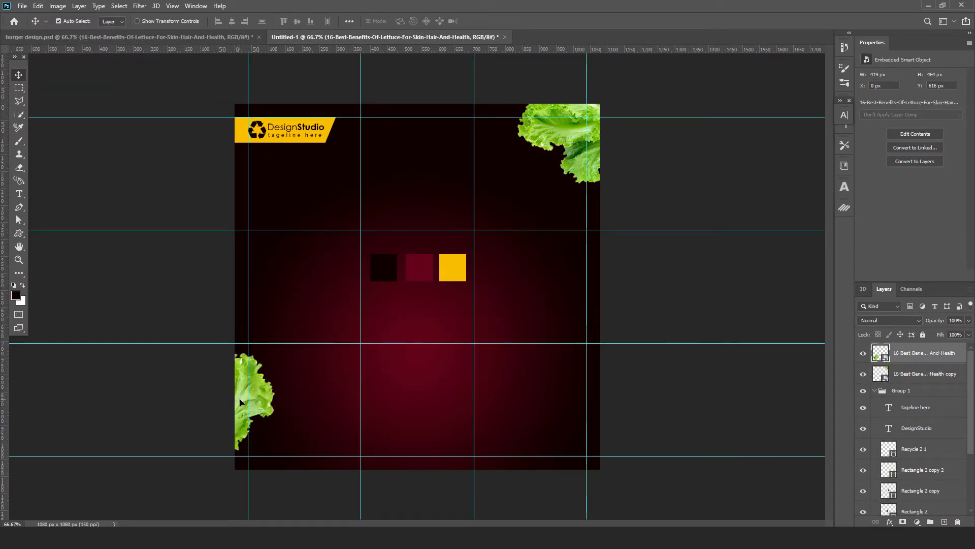
- Copy the tomato slice from burger design.psd into Untitled-1 with Paste in Place, moving it partly off the right canvas edge, about X 985, Y 742 px
left_click(88, 38)
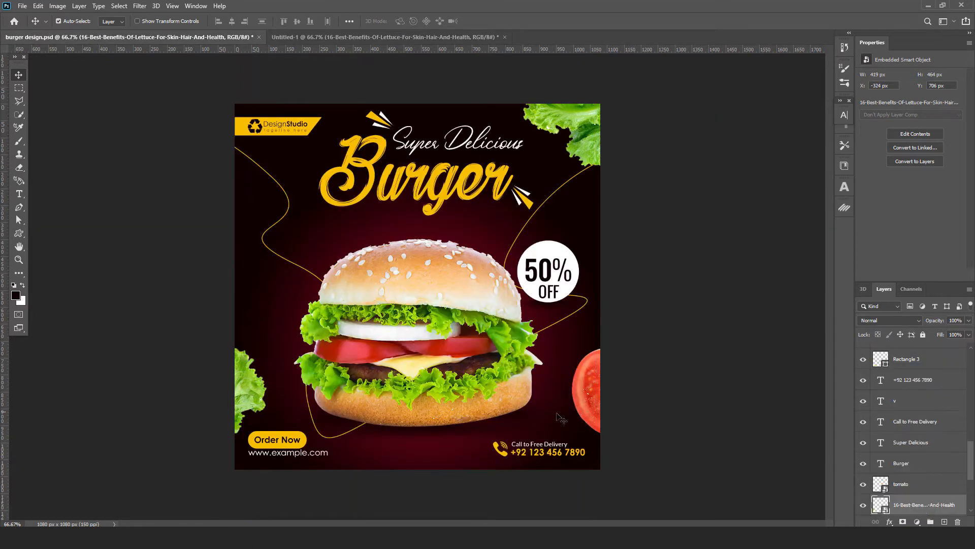
left_click(588, 395)
left_click(35, 9)
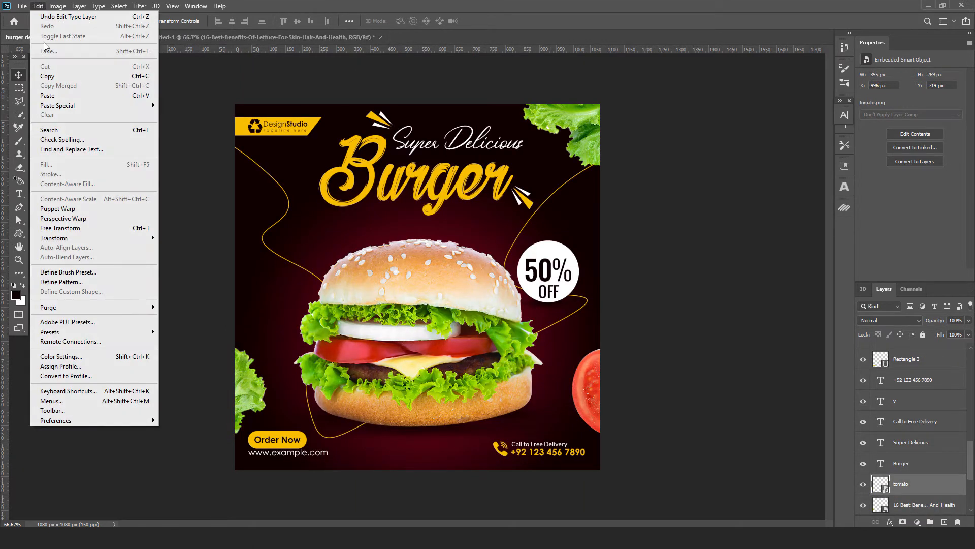
left_click(51, 76)
left_click(262, 39)
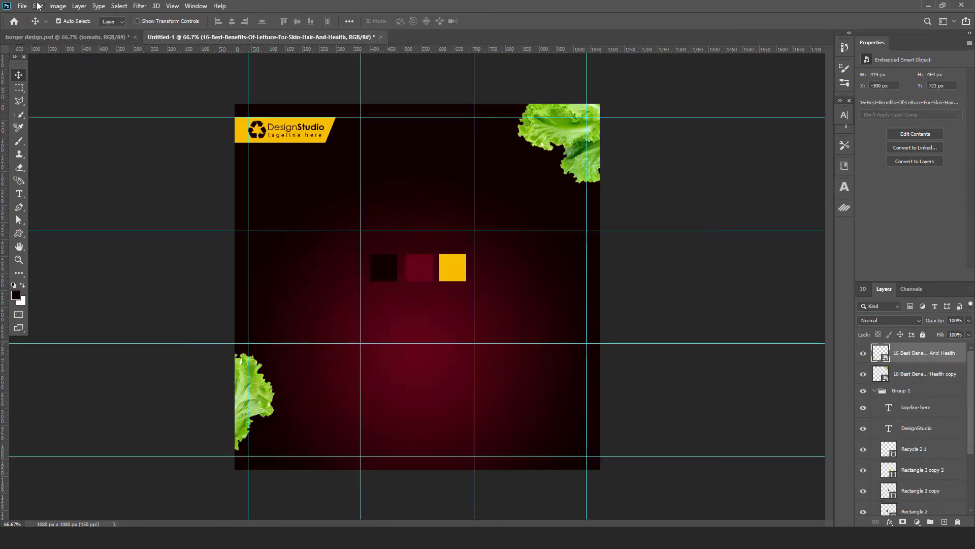
left_click(38, 5)
mouse_move(141, 106)
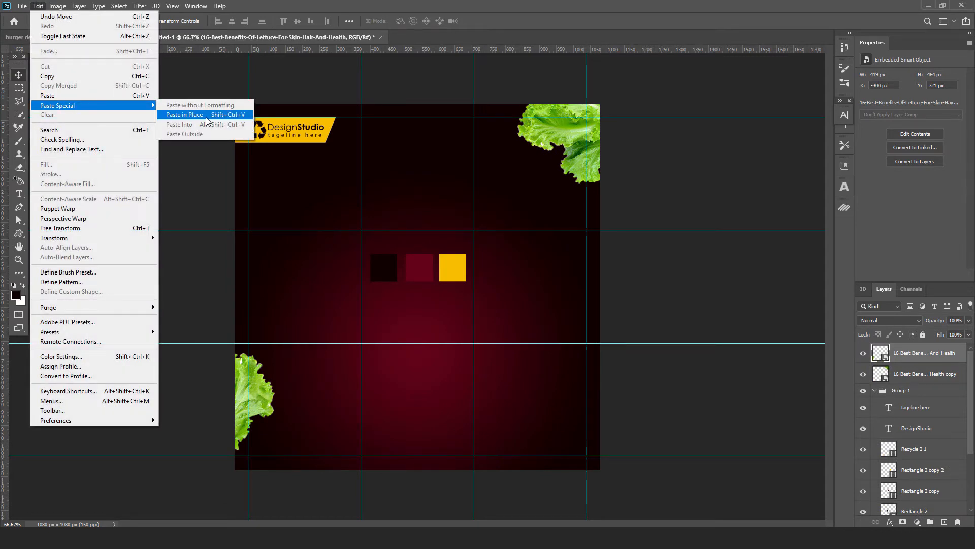
left_click(178, 113)
left_click_drag(533, 398, 620, 407)
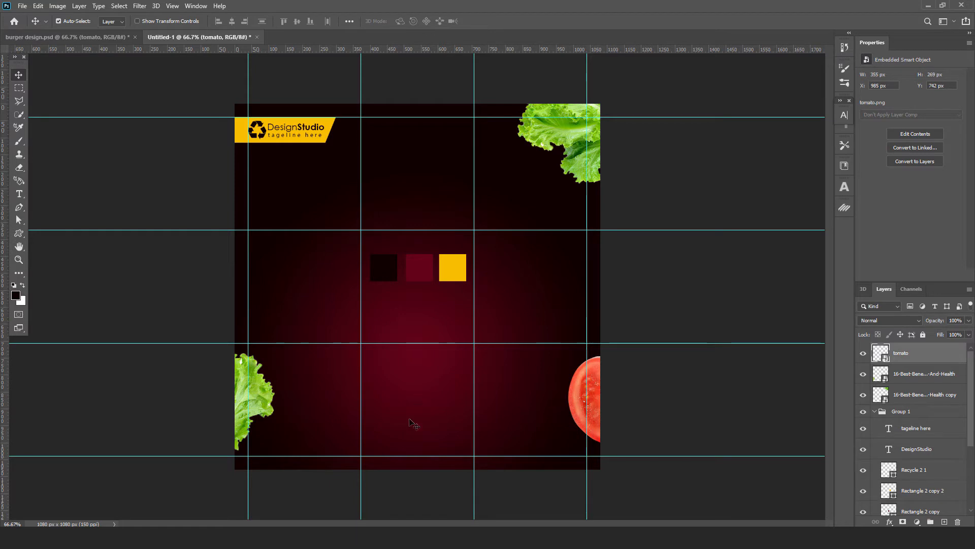
- Add the text "Burger" in 12 pt Bethanie Snake above the colour swatches, coloured with the sampled yellow f9bf01
key("ctrl+t")
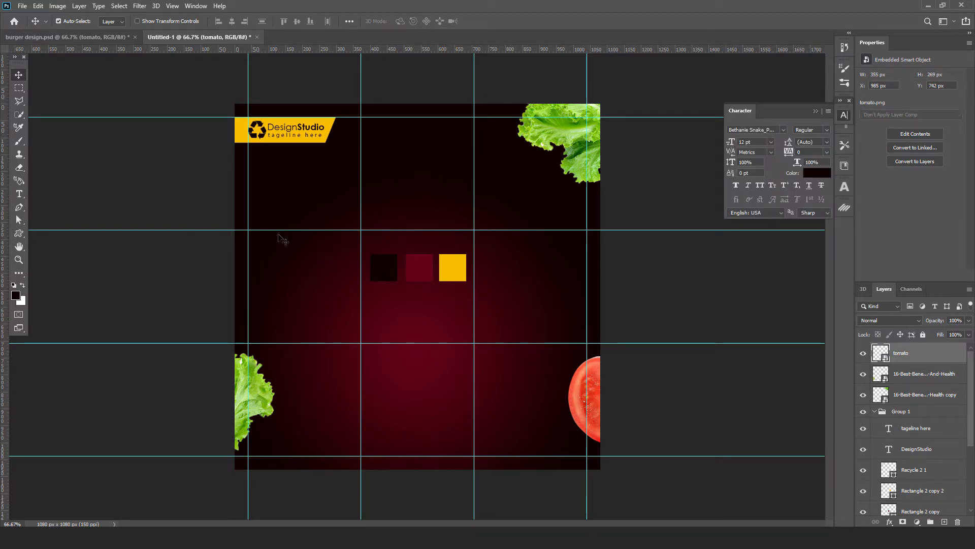
left_click(19, 193)
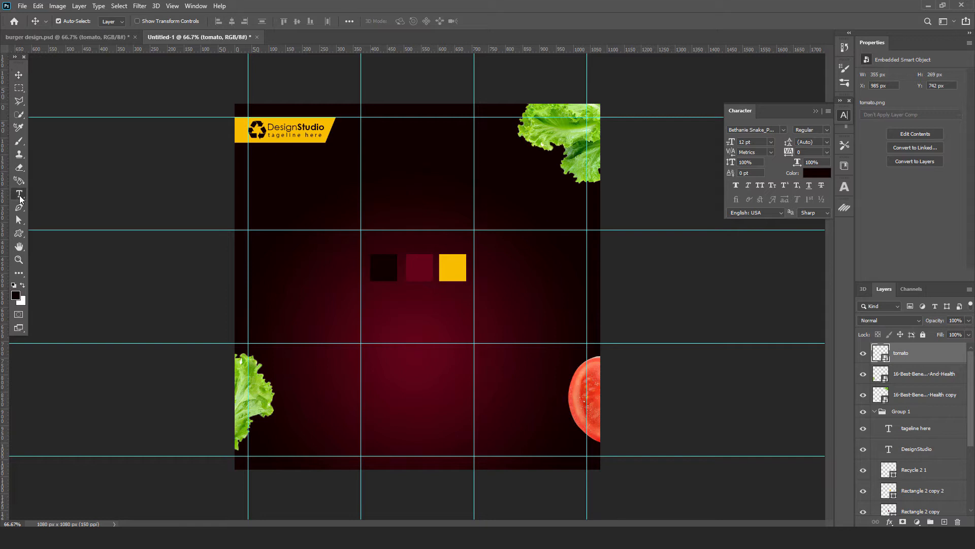
left_click(381, 186)
left_click(380, 186)
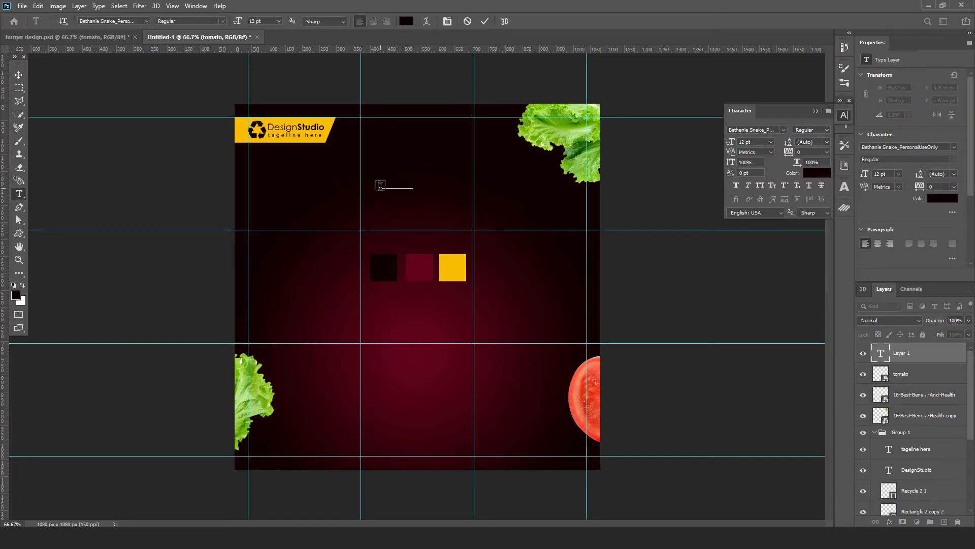
key("ctrl+a")
left_click(819, 174)
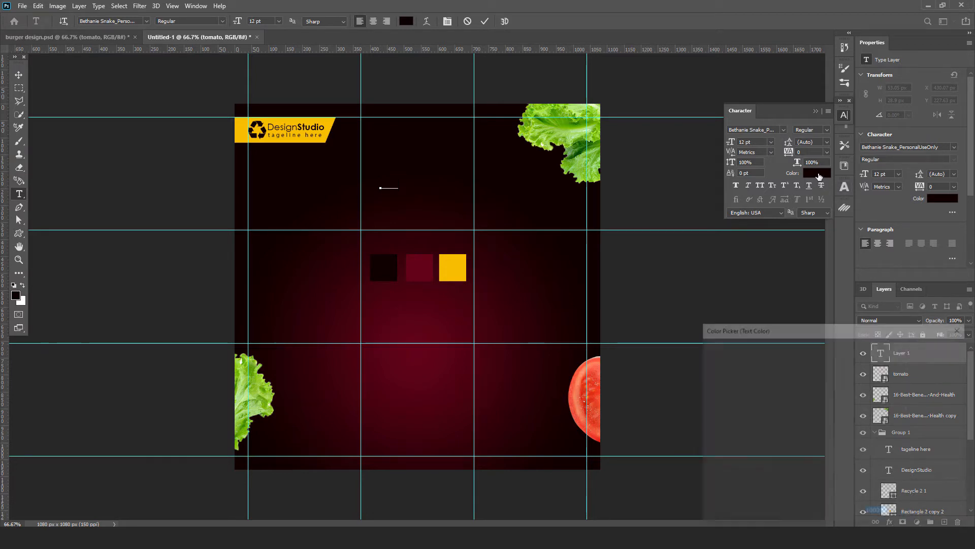
left_click(452, 266)
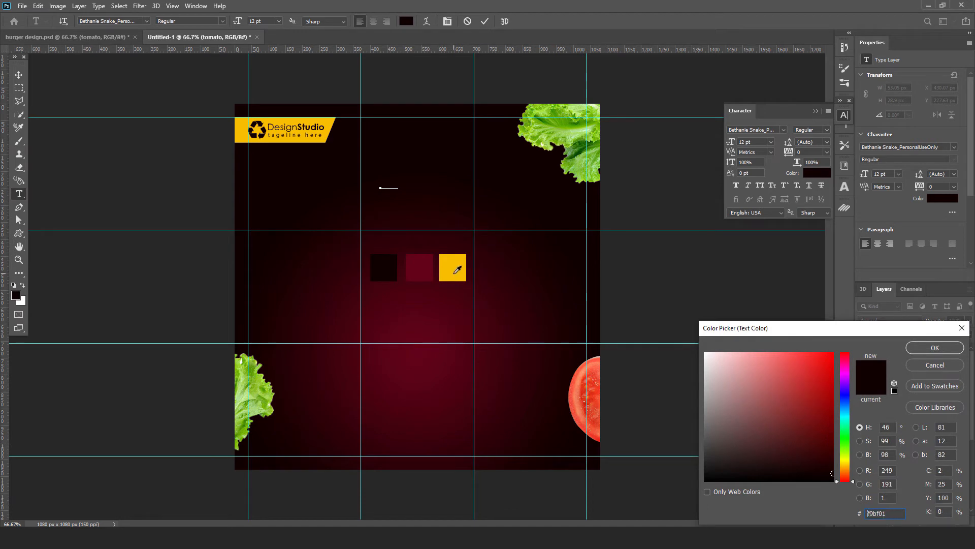
left_click(922, 348)
left_click(18, 75)
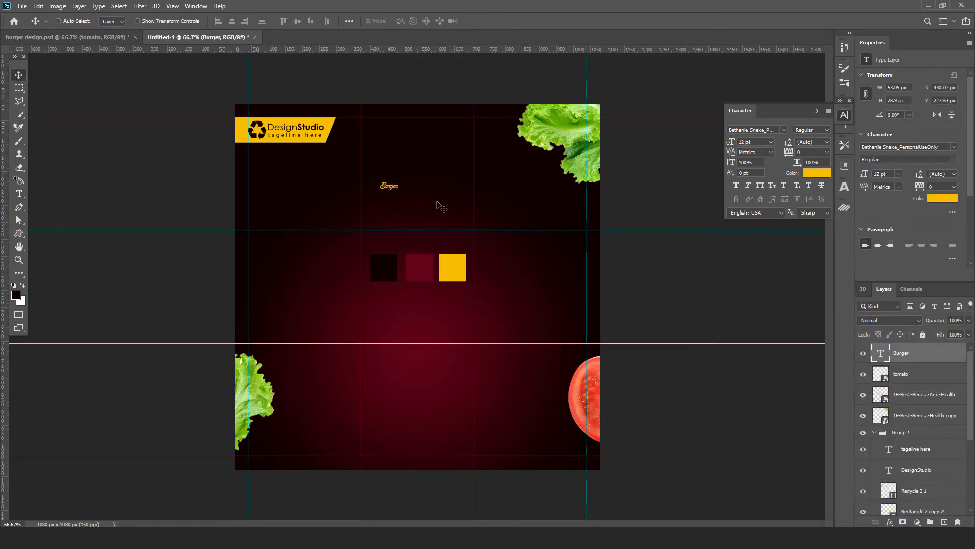
- Scale the Burger text up to about 134.63 pt and place it just below the logo banner as the headline
key("ctrl+t")
left_click_drag(398, 182, 508, 158)
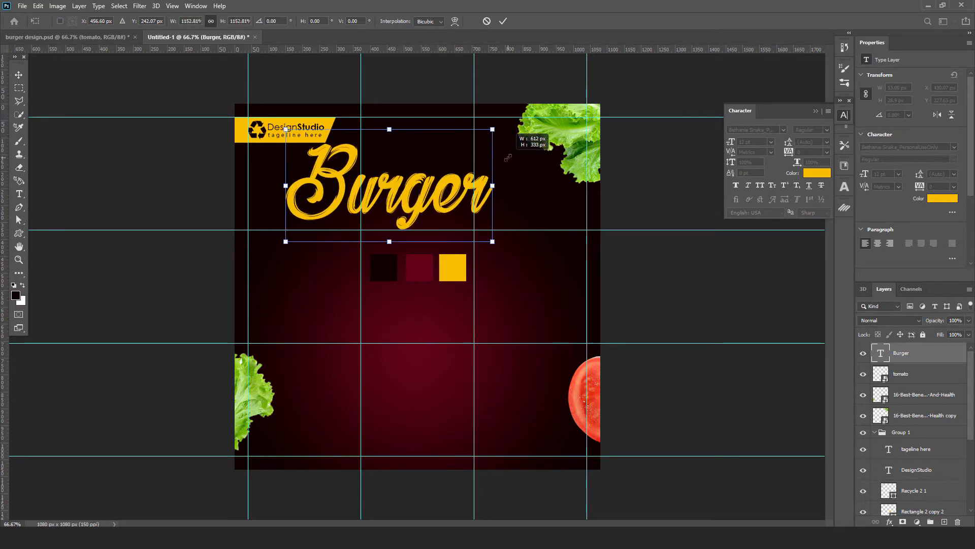
left_click_drag(438, 203, 460, 205)
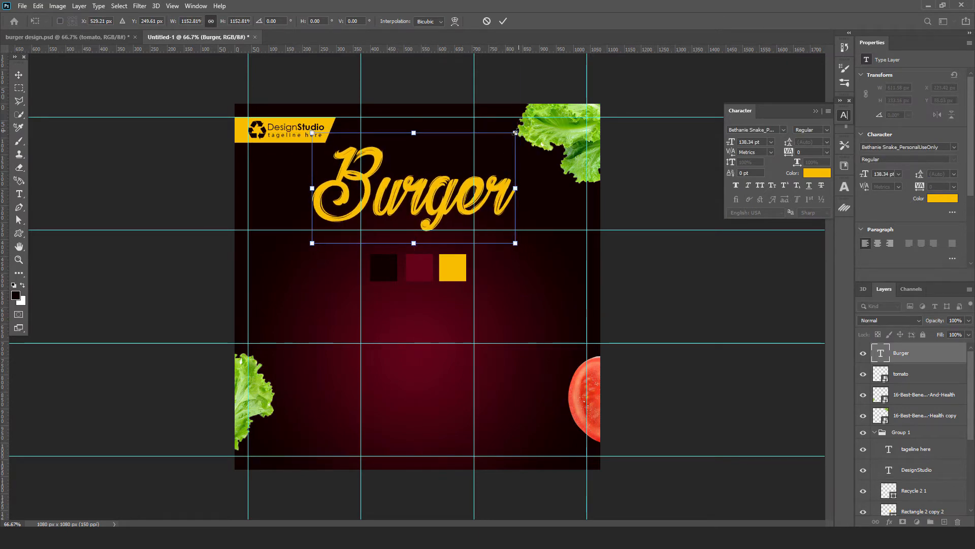
left_click_drag(515, 133, 514, 134)
left_click(502, 21)
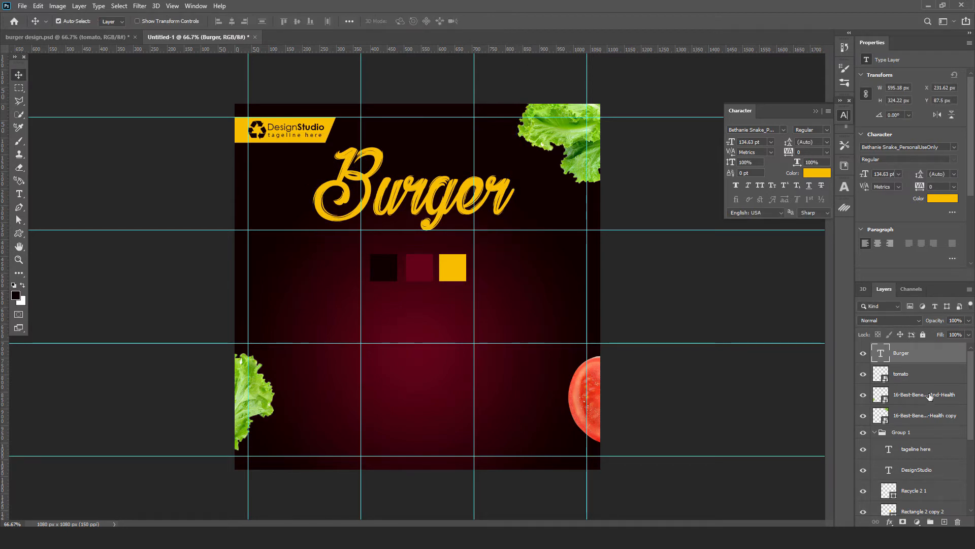
- Center the Burger headline horizontally on the canvas by aligning it with the Background layer
scroll(970, 400, "down", 5)
left_click(929, 516)
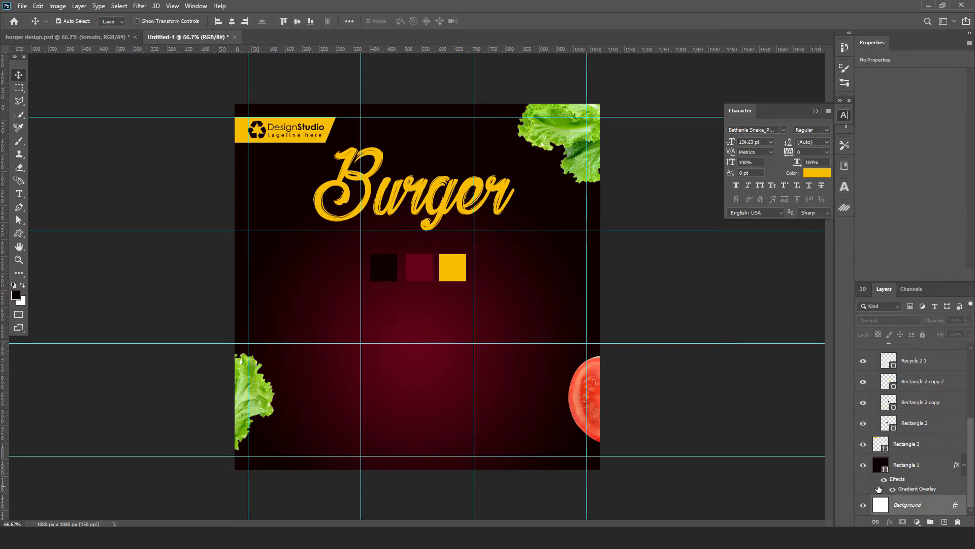
left_click(232, 21)
left_click(420, 83)
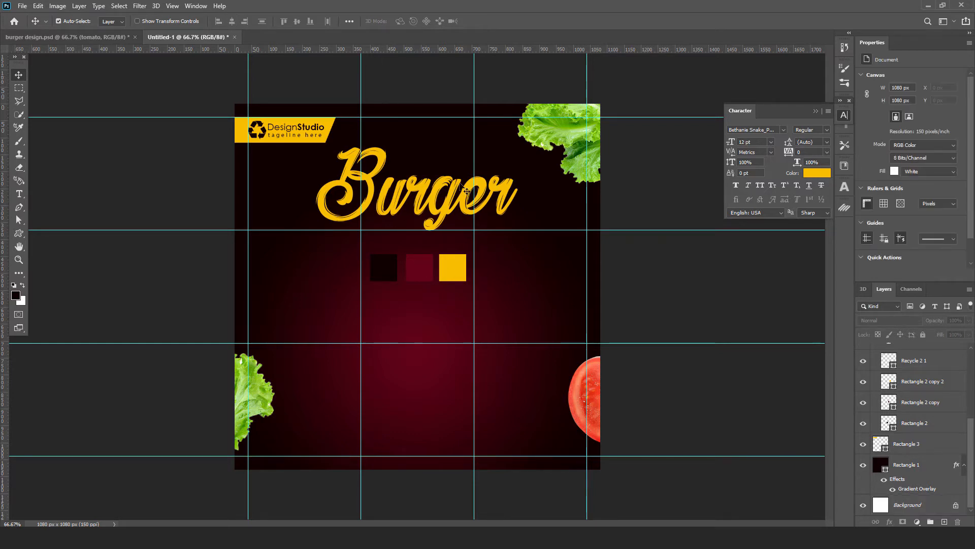
- Copy the full "Super Delicious" text from the burger design.psd document
left_click(102, 37)
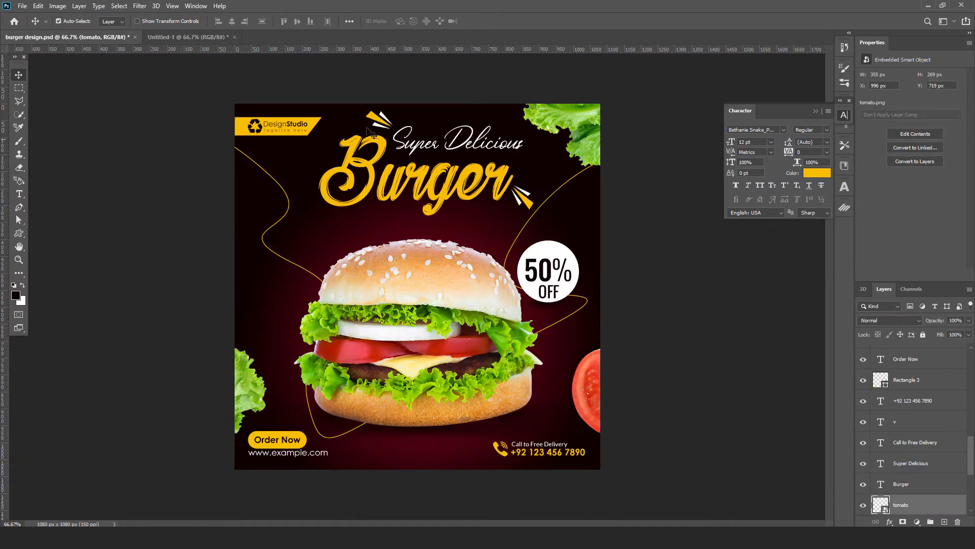
left_click(20, 193)
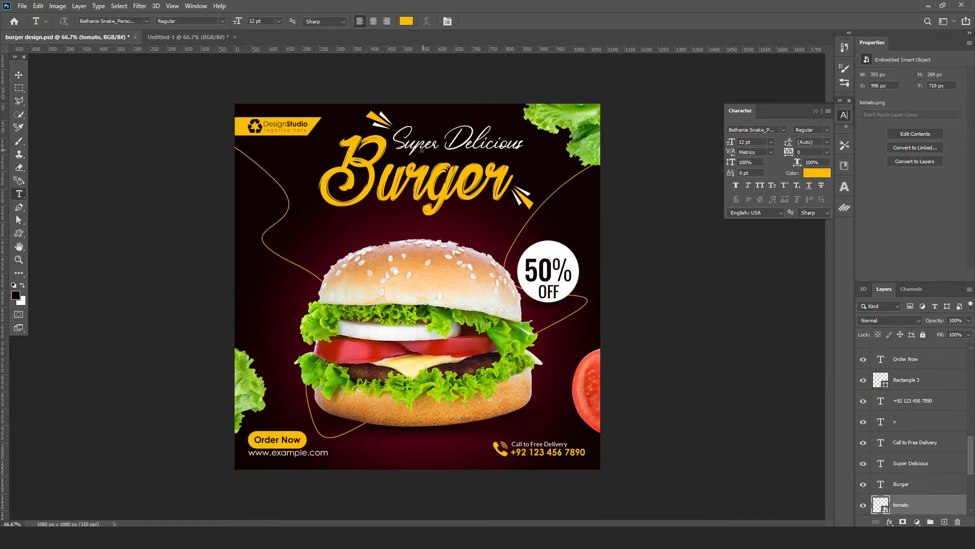
left_click(437, 151)
key("ctrl+a")
key("ctrl+c")
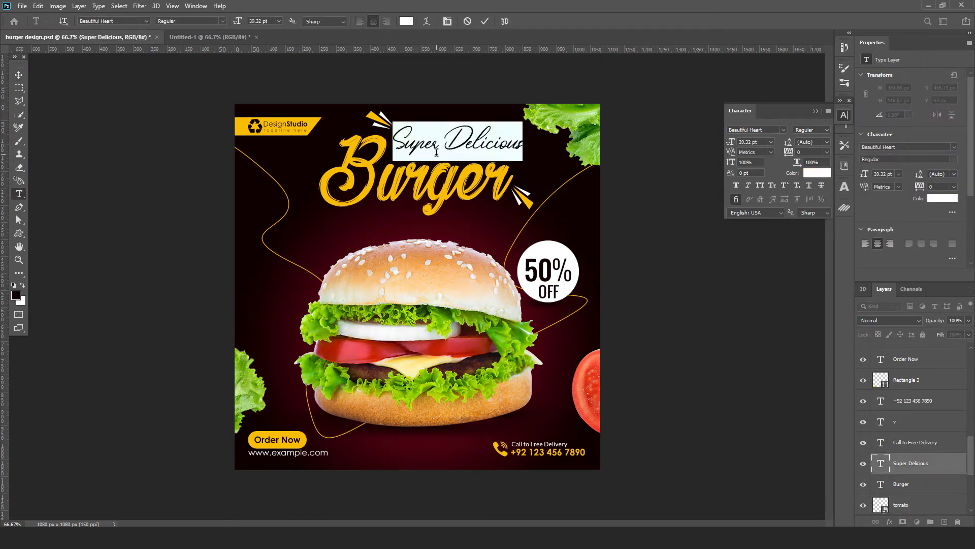
- Paste "Super Delicious" into Untitled-1 as a new white 48 pt Beautiful Heart text layer below the colour swatches
left_click(210, 37)
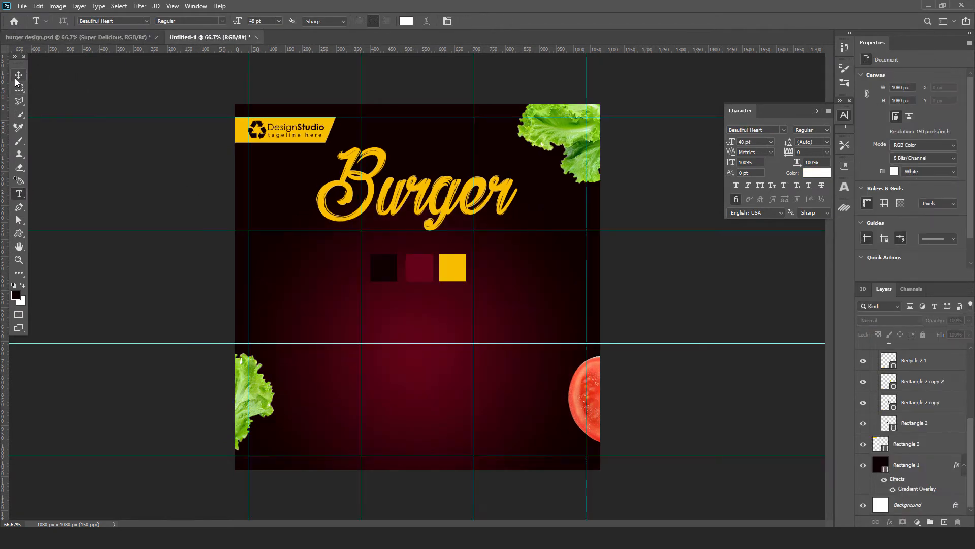
left_click(19, 76)
left_click(18, 194)
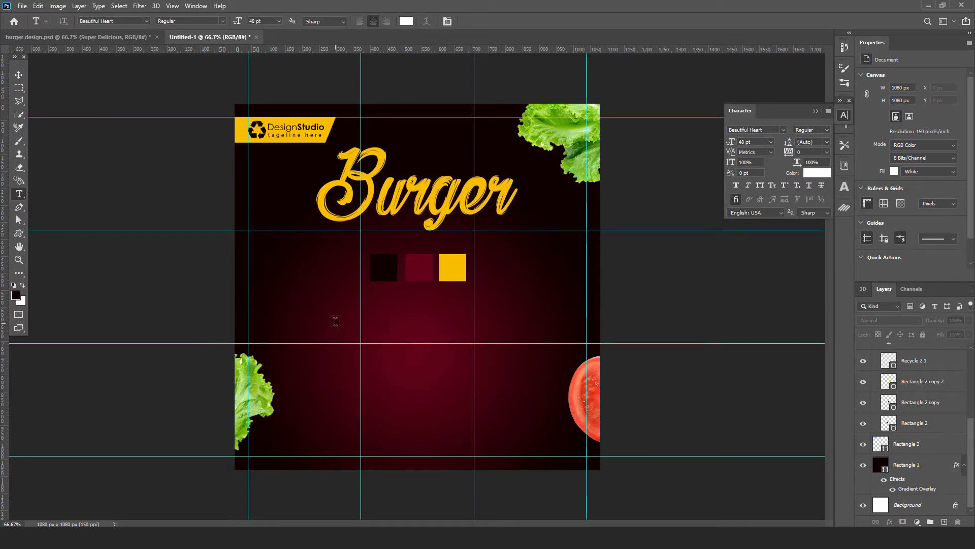
left_click_drag(277, 283, 424, 333)
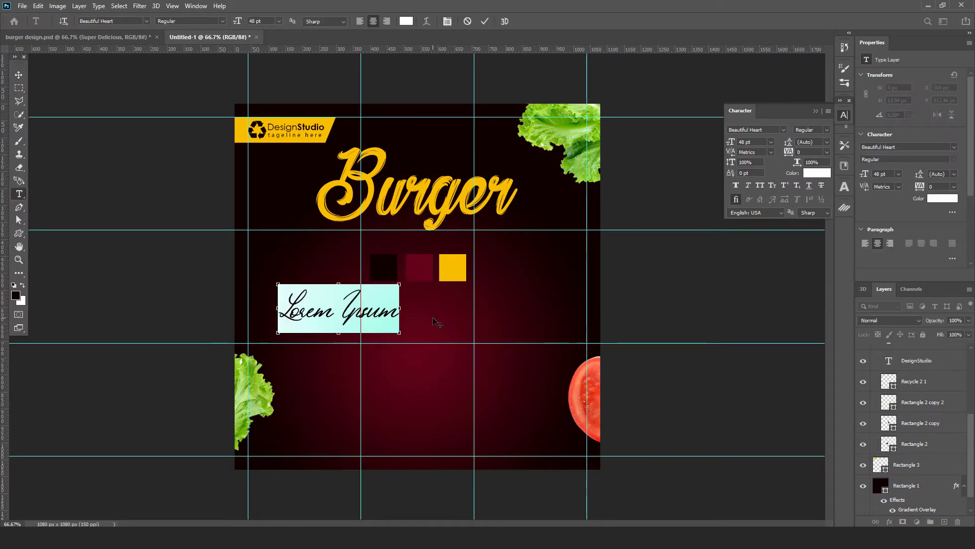
key("ctrl+v")
left_click(18, 75)
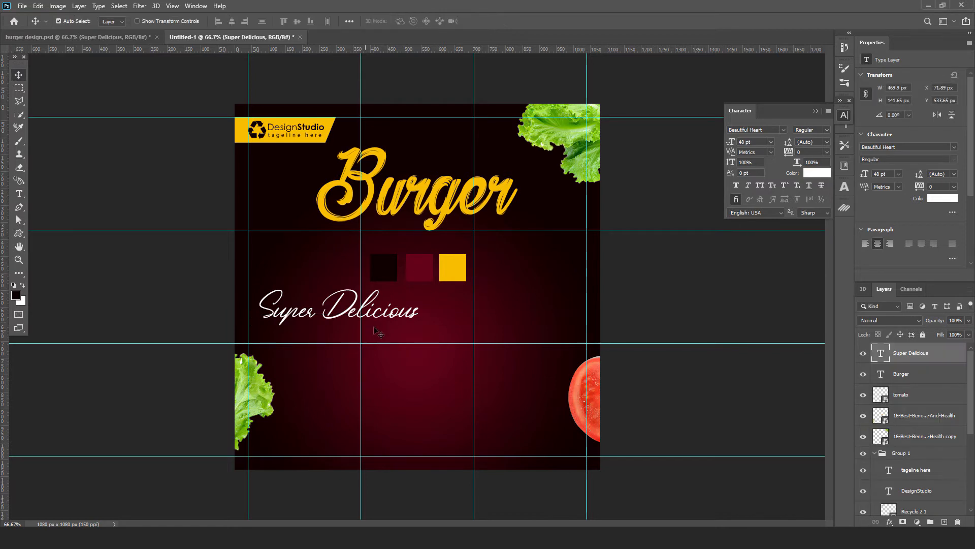
- Scale the Super Delicious text to about 37.25 pt and place it just above the "urger" letters, about X 463, Y 105 px
left_click_drag(374, 323, 565, 172)
key("ctrl+t")
left_click_drag(554, 135, 517, 145)
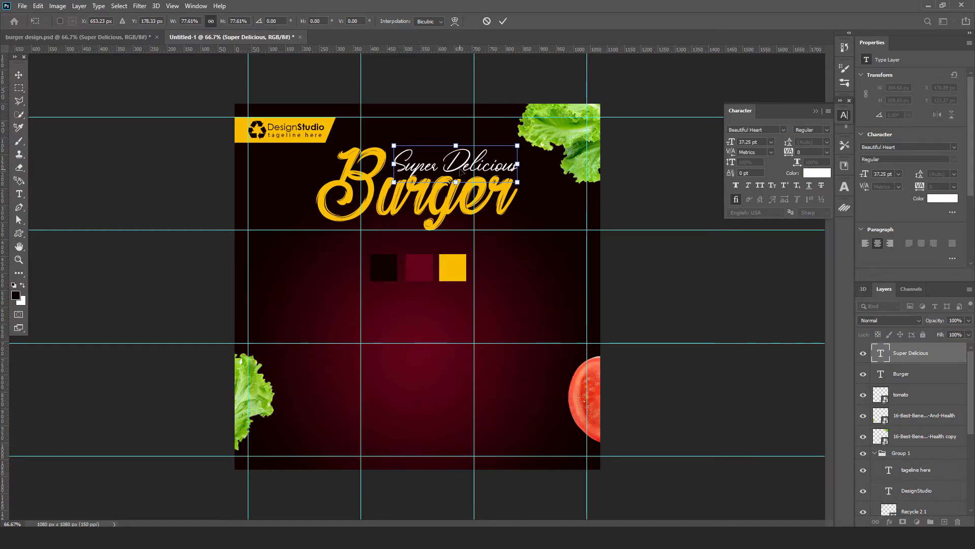
left_click_drag(461, 172, 457, 165)
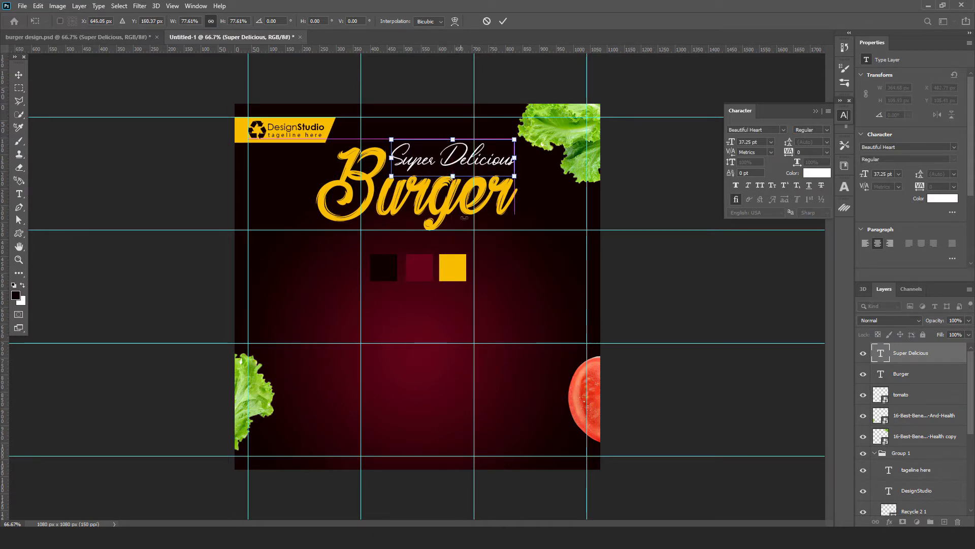
left_click_drag(464, 218, 465, 218)
key("Return")
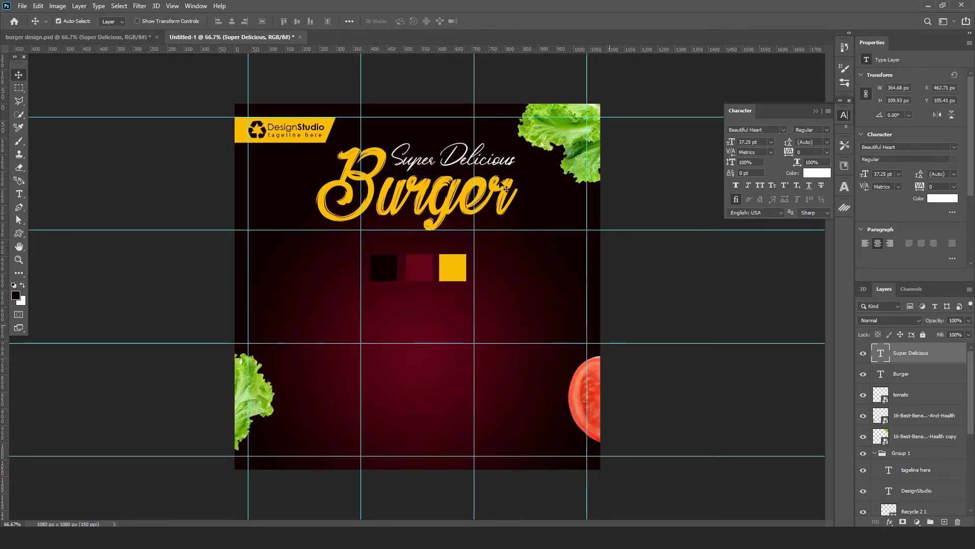
- Draw a narrow downward-pointing triangle about 47 by 66 px above the Burger headline's B with the Pen tool and convert it to a shape
key("ctrl+plus")
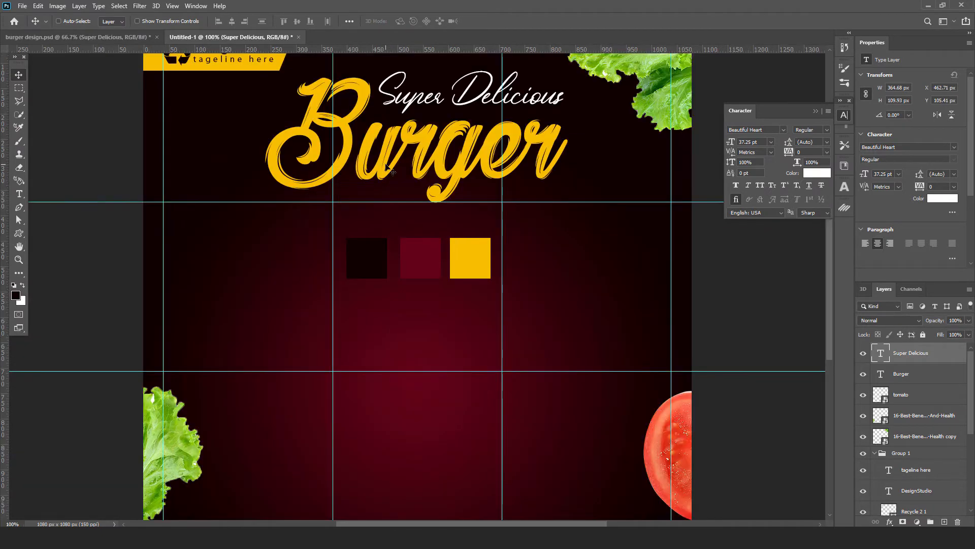
left_click_drag(387, 128, 399, 299)
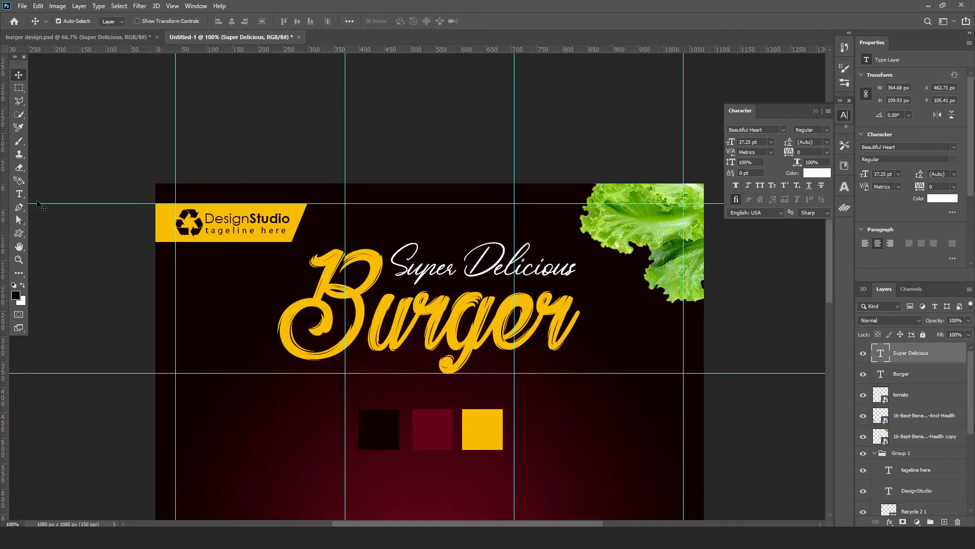
left_click(18, 209)
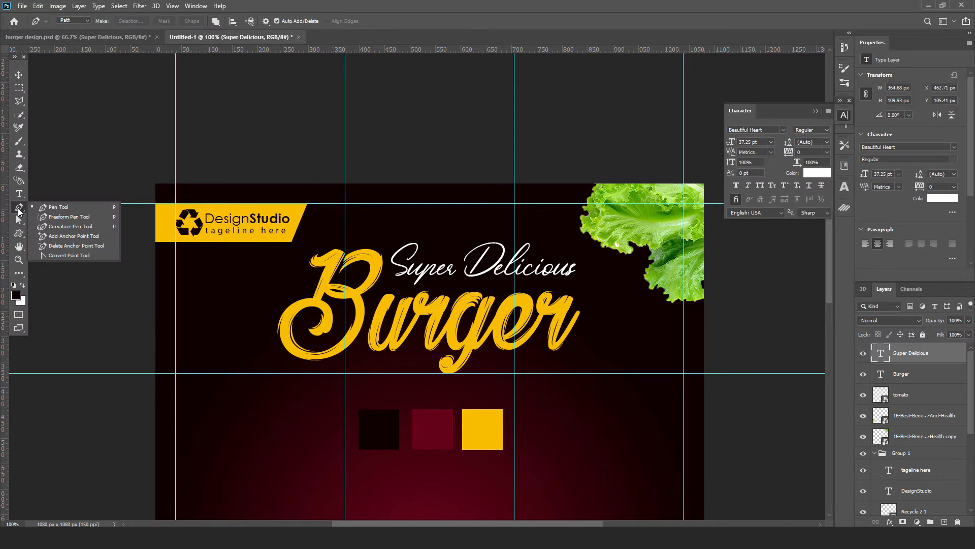
left_click(369, 209)
left_click(379, 204)
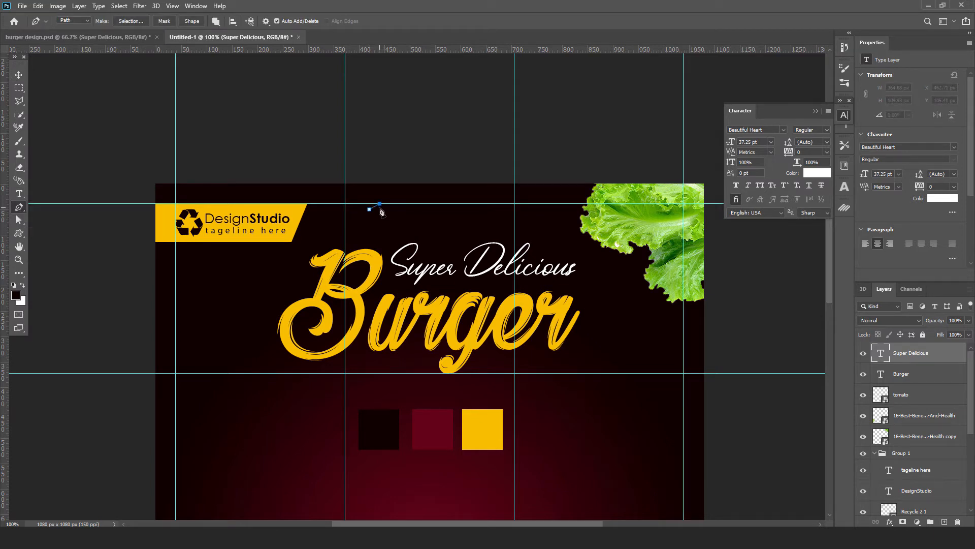
left_click(393, 237)
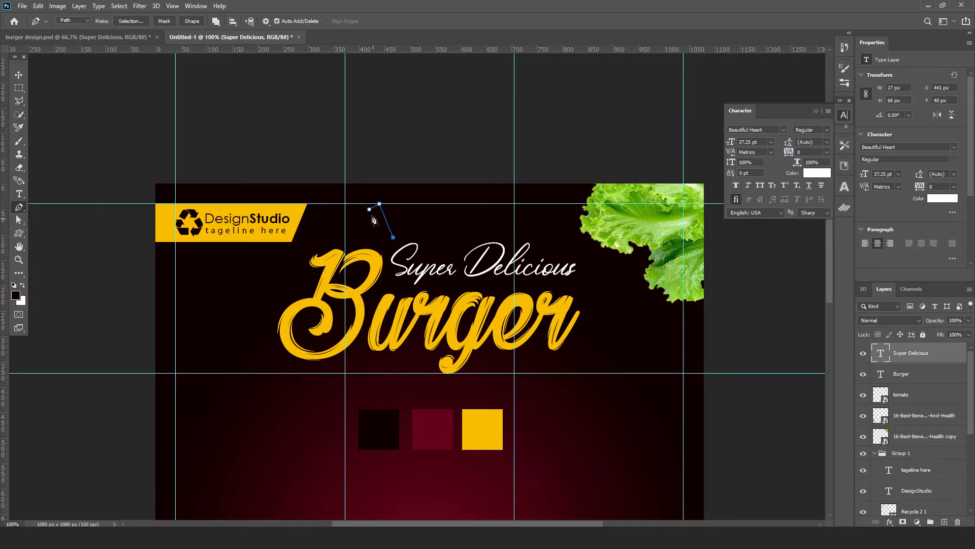
left_click(370, 210)
left_click(192, 22)
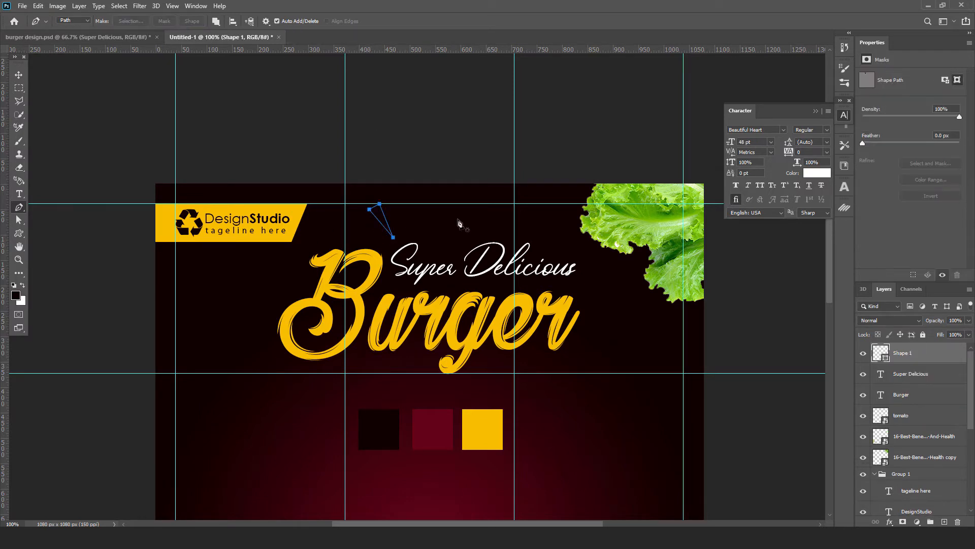
- Fill the triangle shape with the yellow f9bf01 sampled from the Burger headline
double_click(882, 352)
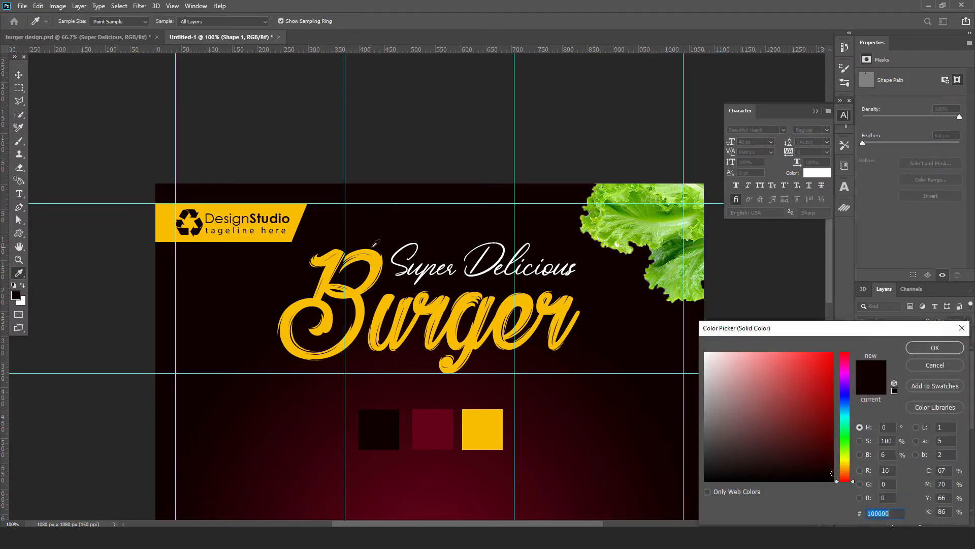
left_click(376, 257)
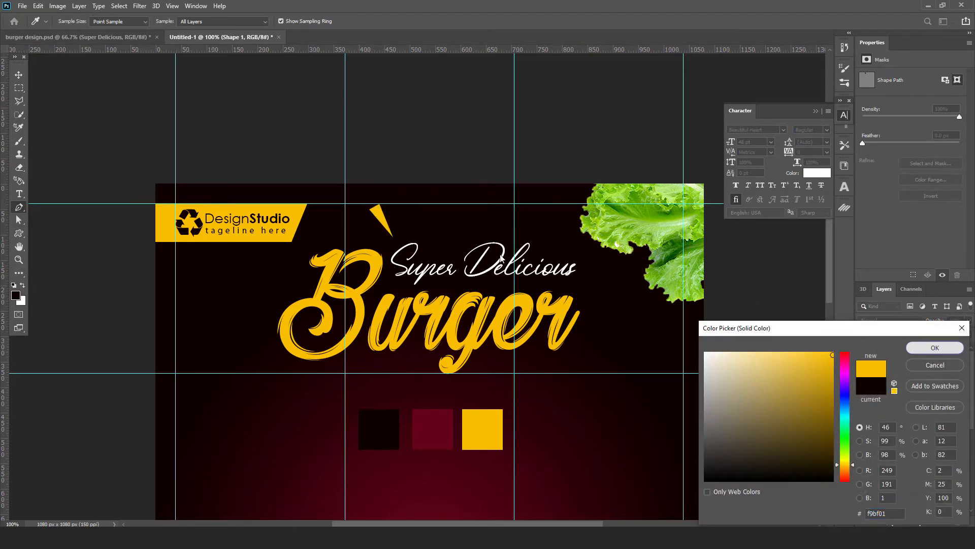
left_click(929, 351)
- Duplicate the yellow triangle just to its right and reshape its anchor points into a slimmer ray about 19 by 58 px
key("ctrl+plus")
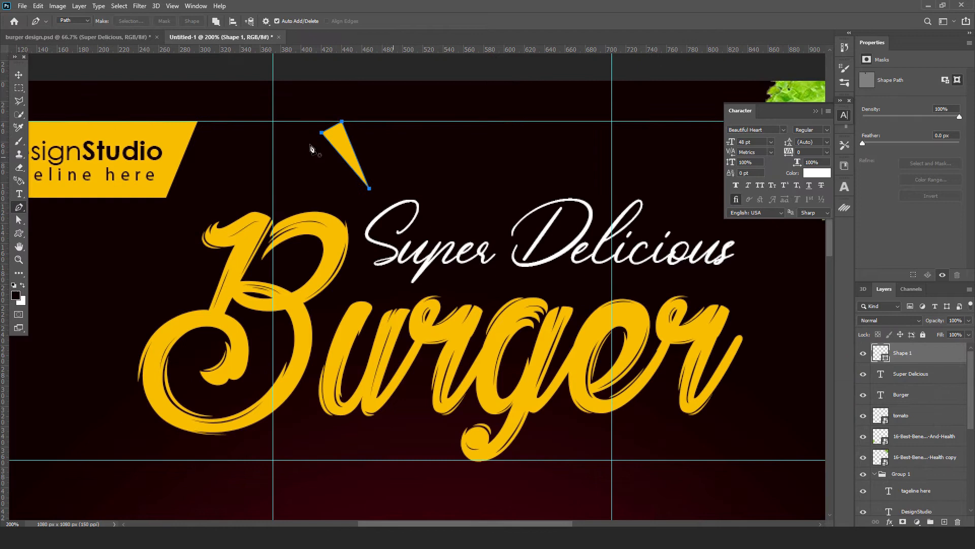
left_click(19, 76)
left_click_drag(369, 166, 394, 167)
left_click(19, 220)
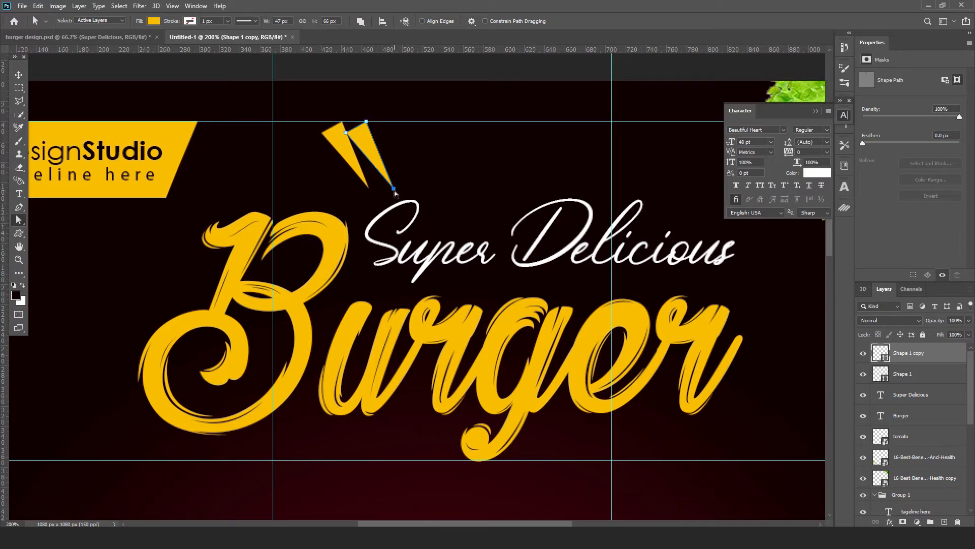
left_click_drag(395, 191, 375, 187)
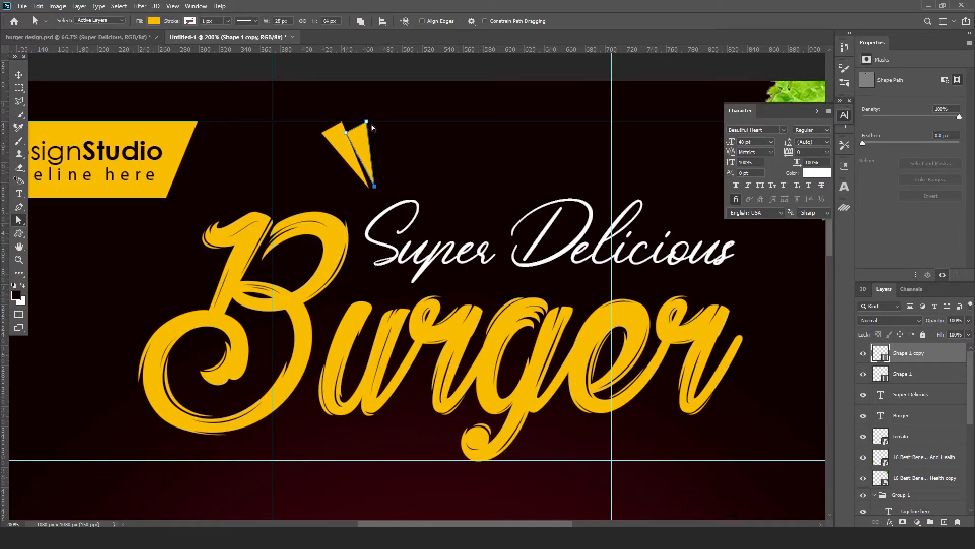
mouse_move(366, 123)
left_mouse_down()
mouse_move(375, 128)
mouse_move(356, 133)
left_mouse_up()
- Set the slimmer ray's fill colour to white, ffffff
double_click(876, 352)
left_click(706, 352)
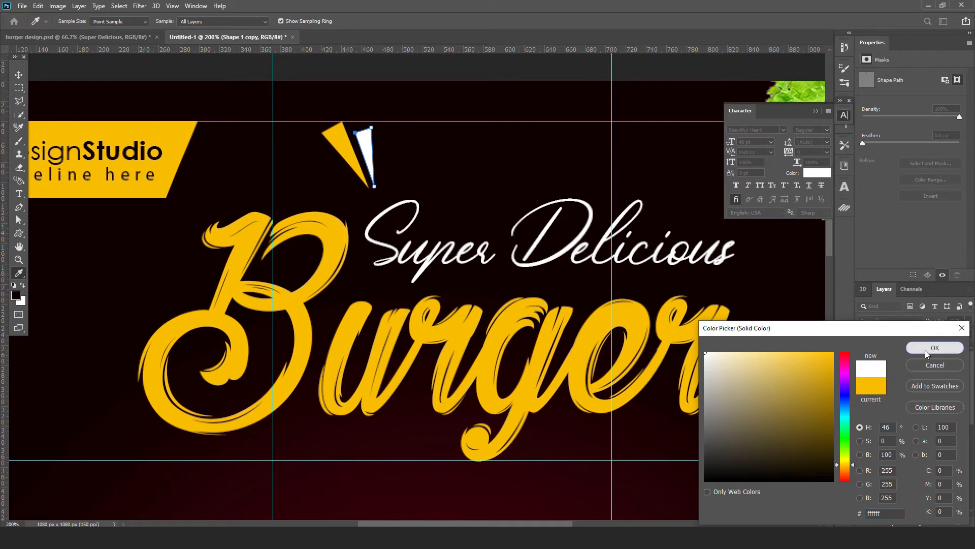
left_click(935, 347)
- Duplicate the white ray to the left of the yellow one and reshape its points into a slanted ray about 49 by 40 px
left_click(19, 75)
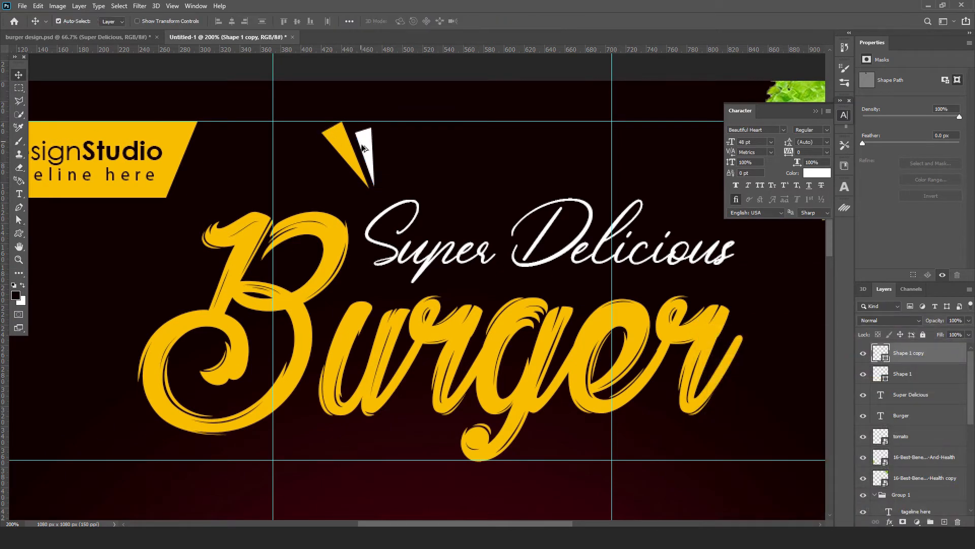
left_click_drag(362, 148, 330, 165)
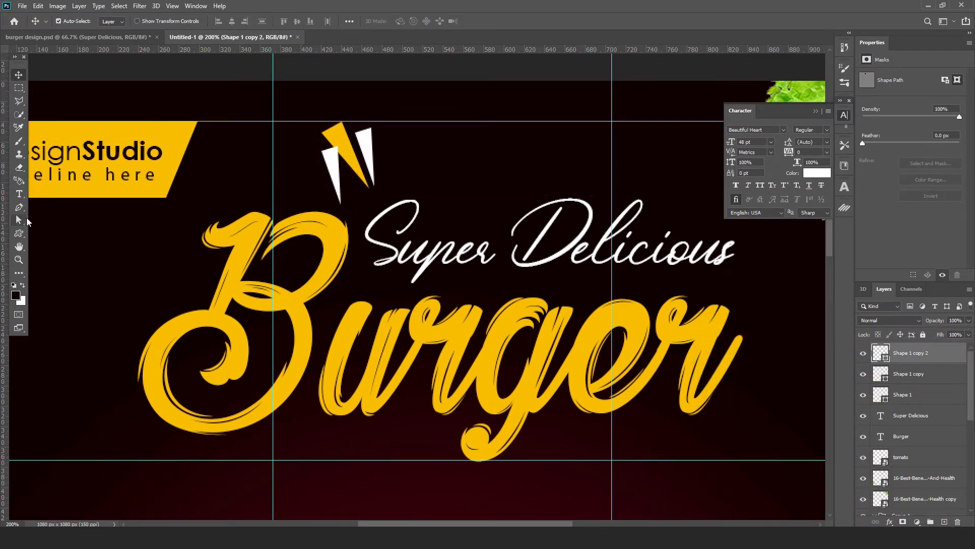
left_click(19, 220)
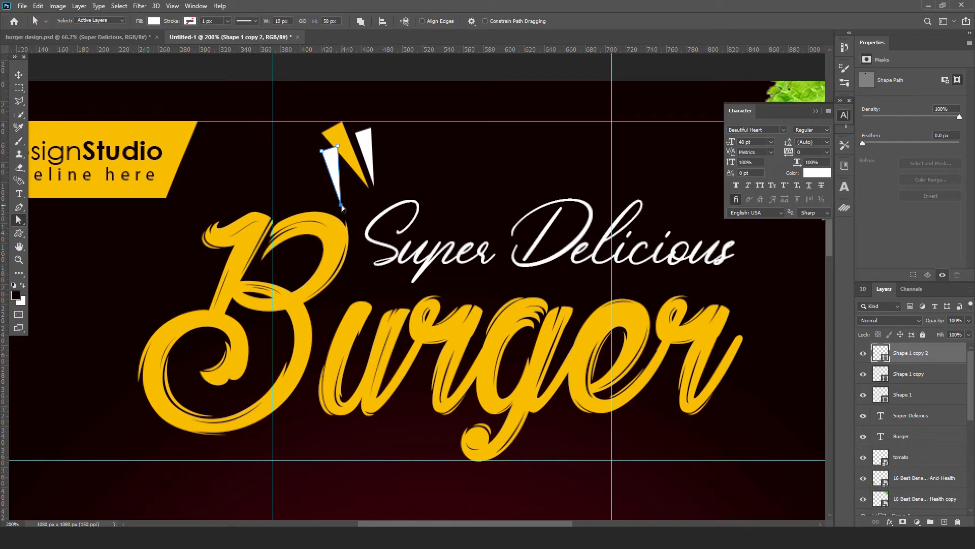
left_click_drag(342, 208, 362, 191)
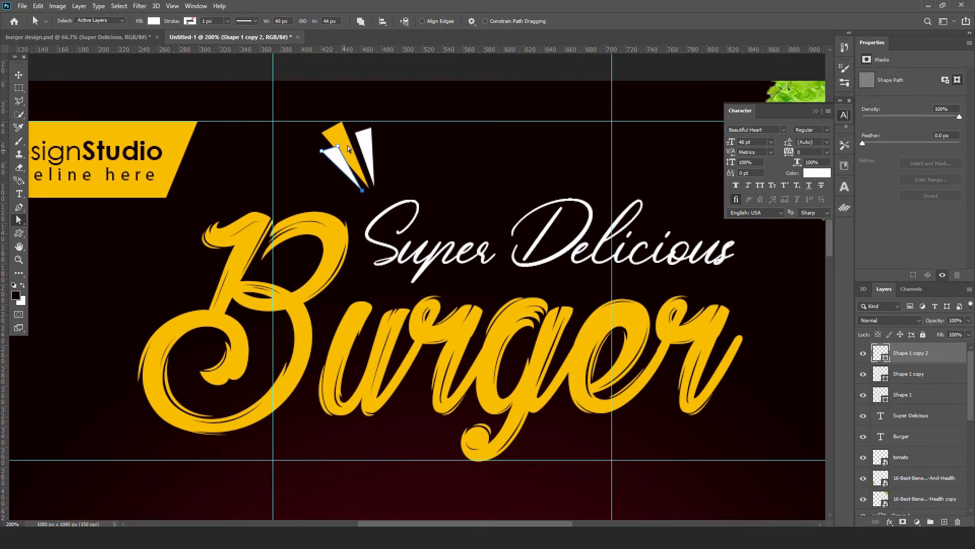
left_click_drag(321, 155, 313, 158)
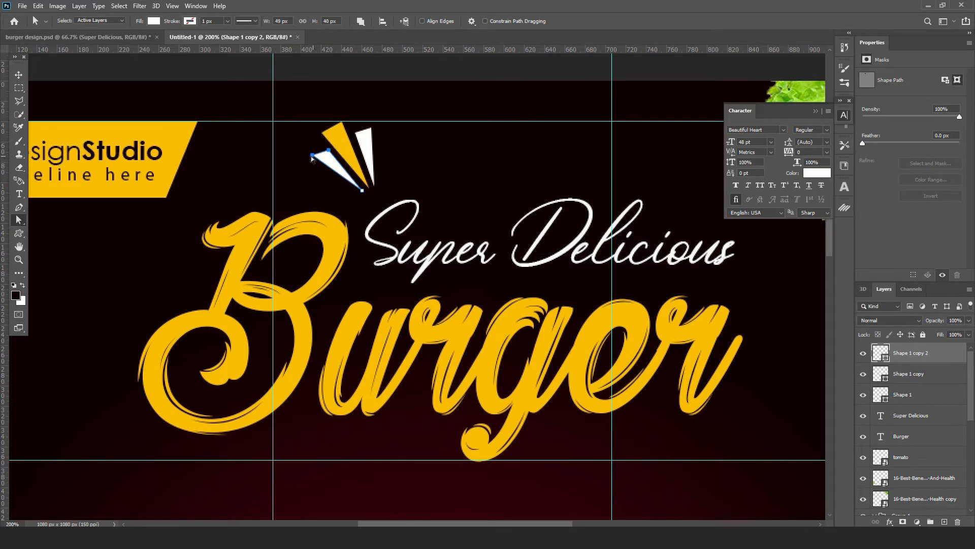
key("Left")
key("Left")
left_click(17, 77)
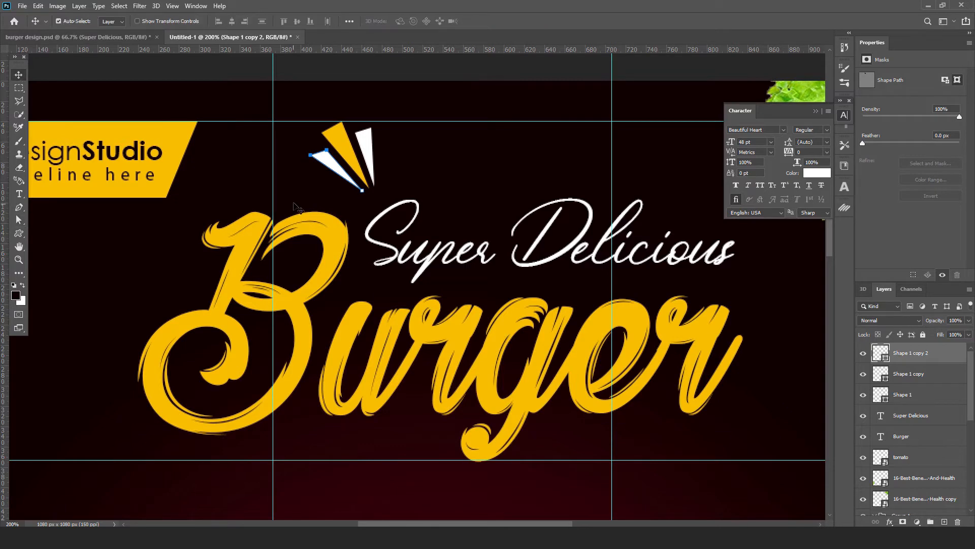
- Duplicate all three ray shapes together and place the copies beside the lower end of the Burger headline's final r
key("ctrl+minus")
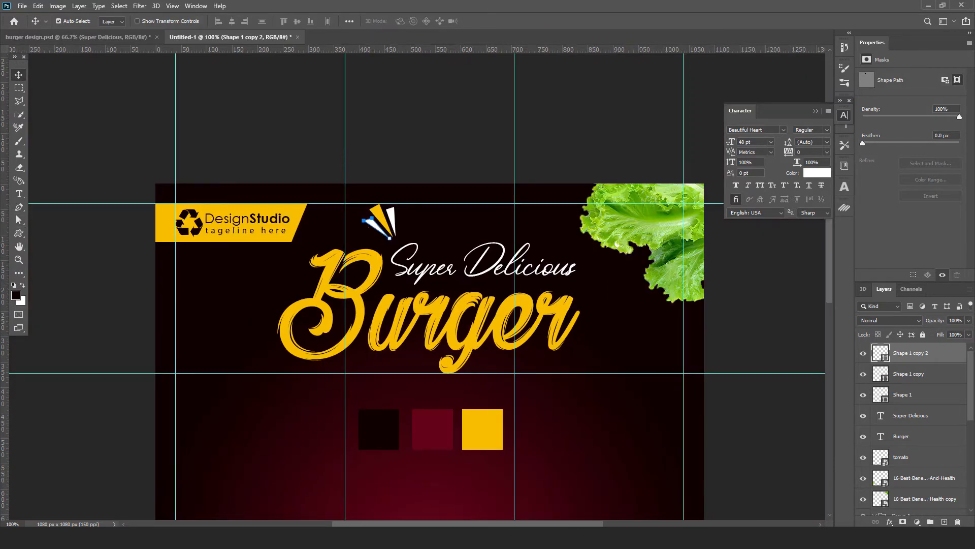
left_click(908, 398, "shift")
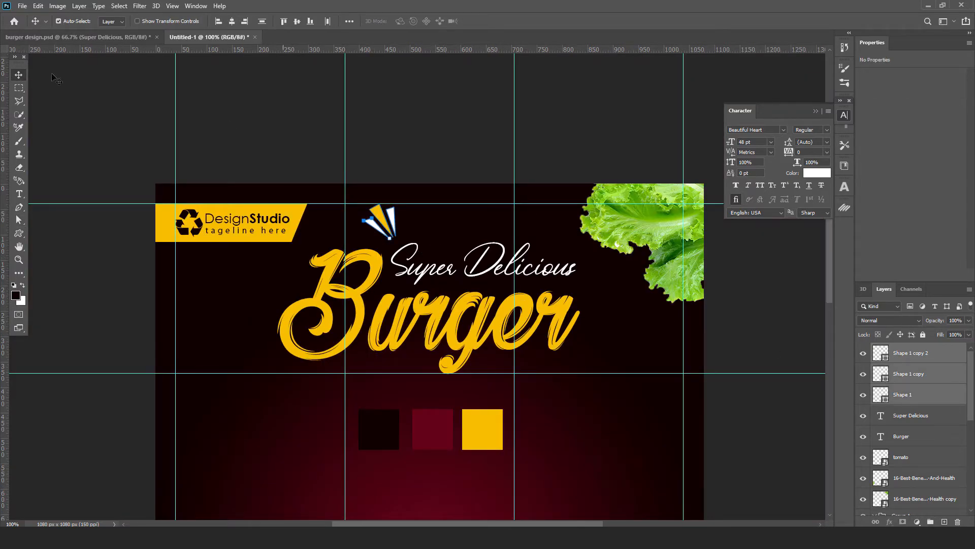
left_click_drag(382, 221, 587, 348)
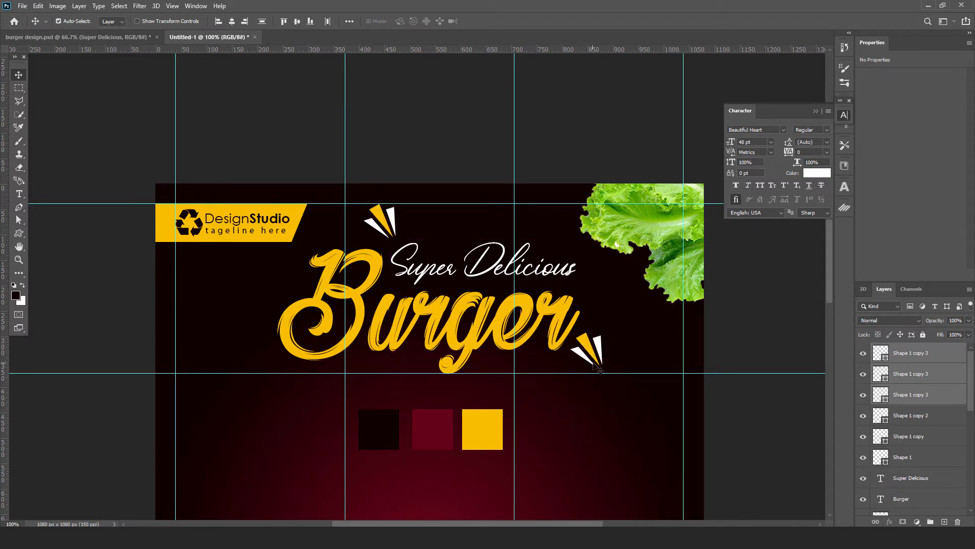
- Rotate the three duplicated rays together by about 170.28° so they fan outward from the end of the Burger headline
key("ctrl+t")
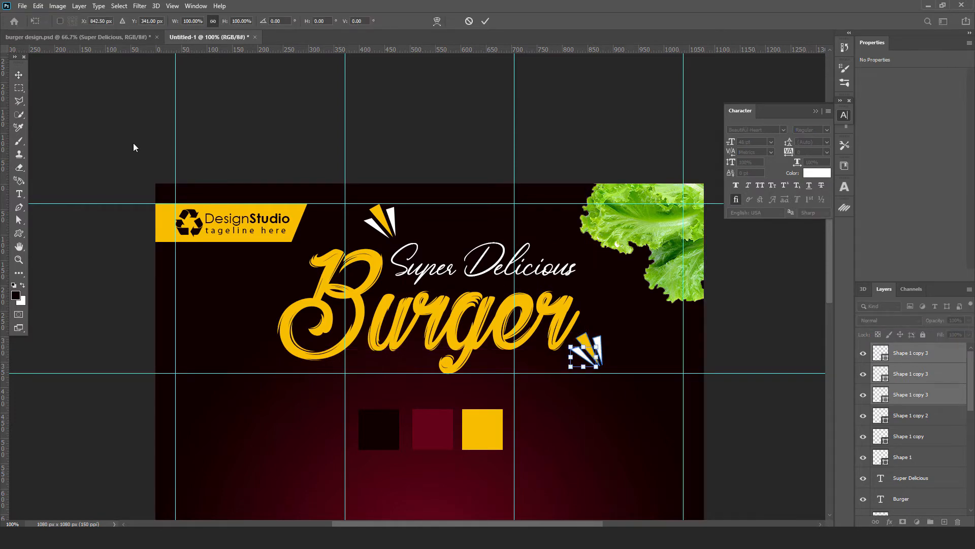
left_click(18, 76)
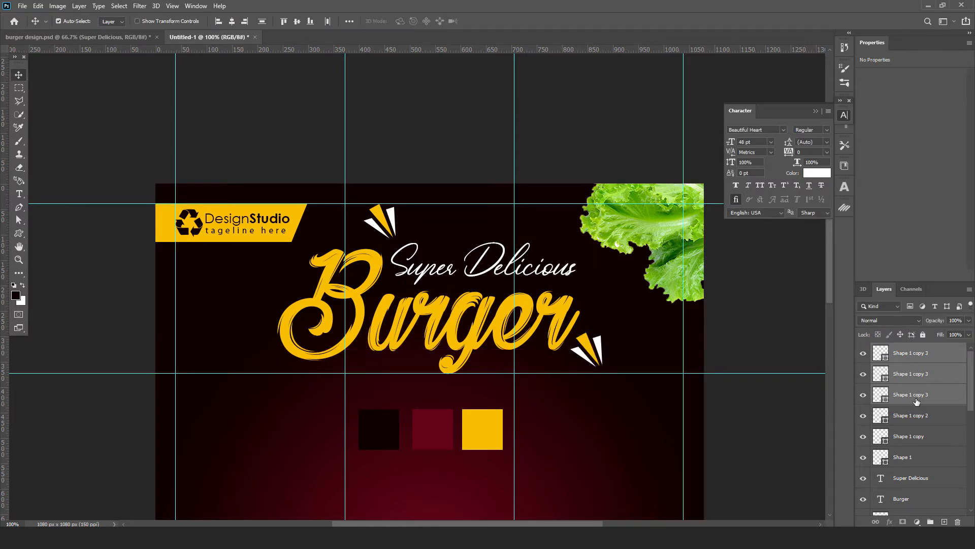
left_click(916, 395)
left_click(915, 354, "shift")
key("ctrl+t")
left_click_drag(633, 336, 598, 350)
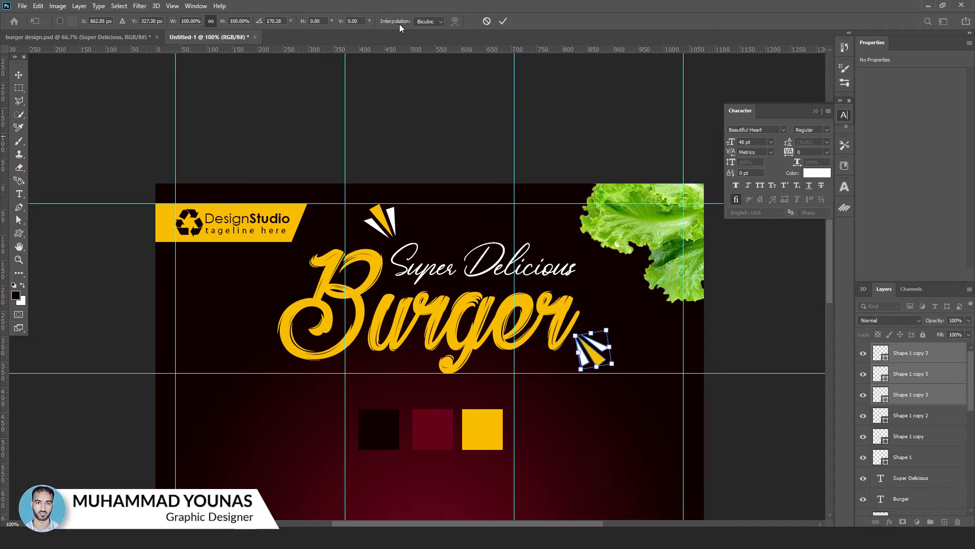
left_click(503, 22)
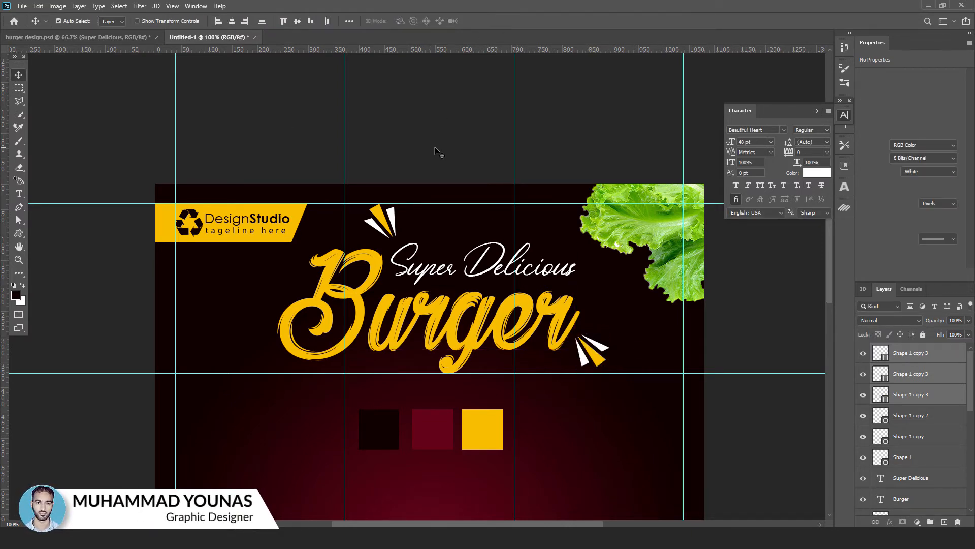
- Switch to Chrome and look through Freepik's free burger search results for a suitable burger photo
key("ctrl+minus")
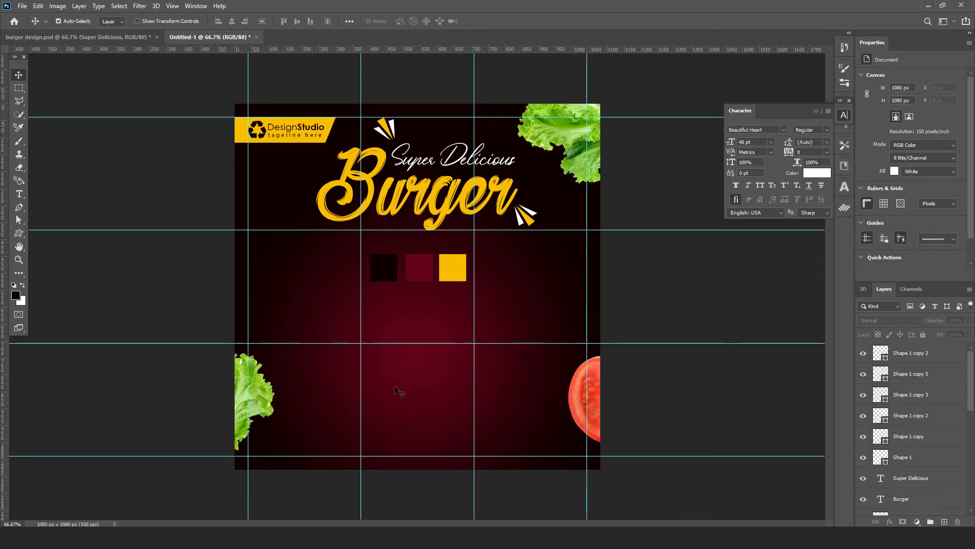
mouse_move(386, 539)
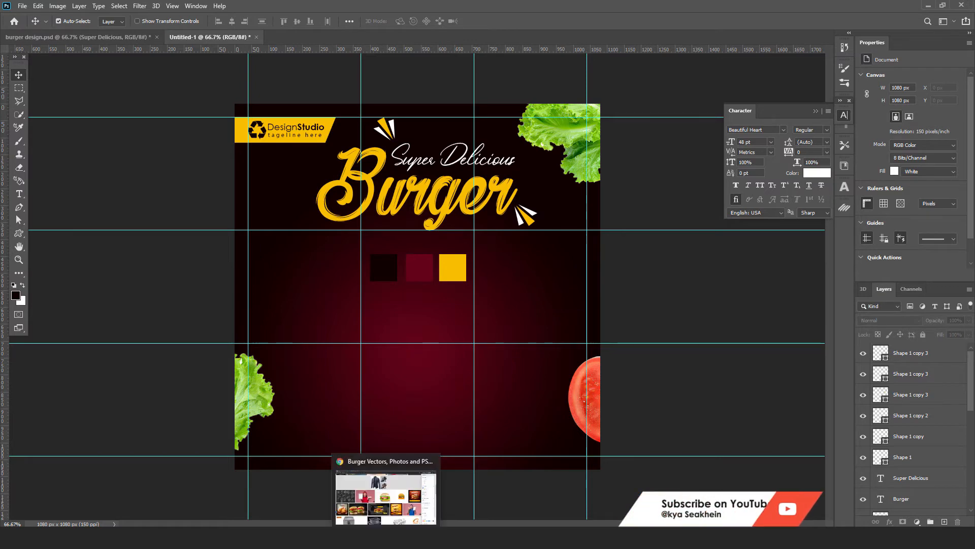
left_click(386, 495)
scroll(390, 362, "up", 3)
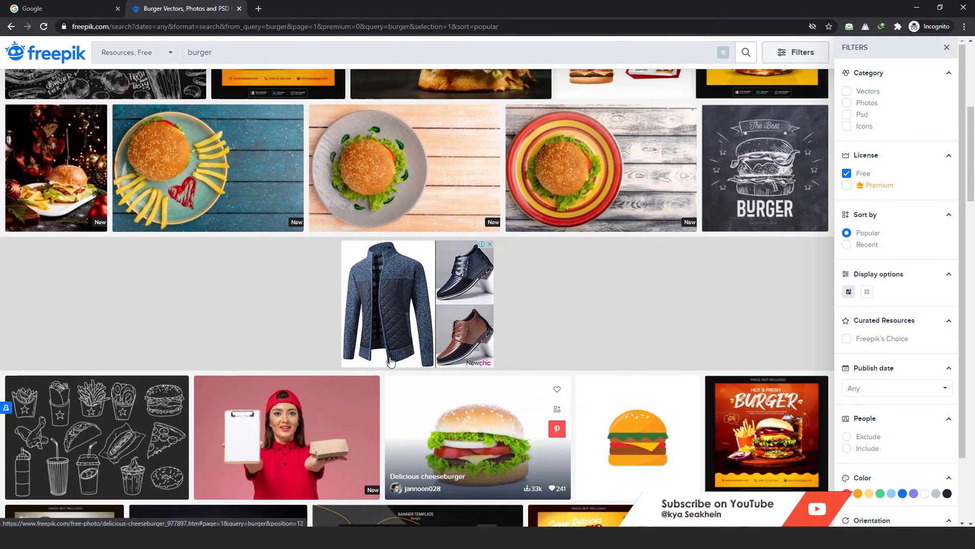
scroll(390, 362, "up", 2)
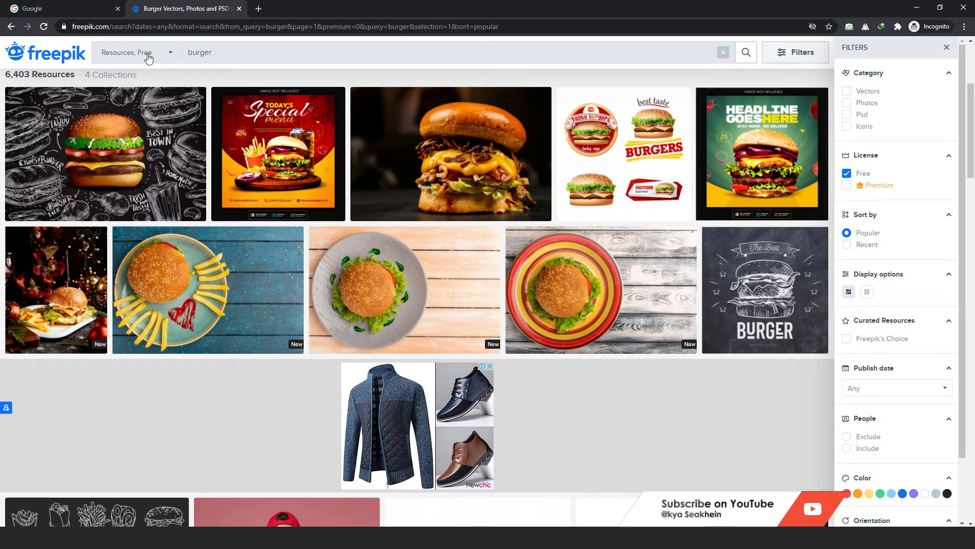
left_click(125, 26)
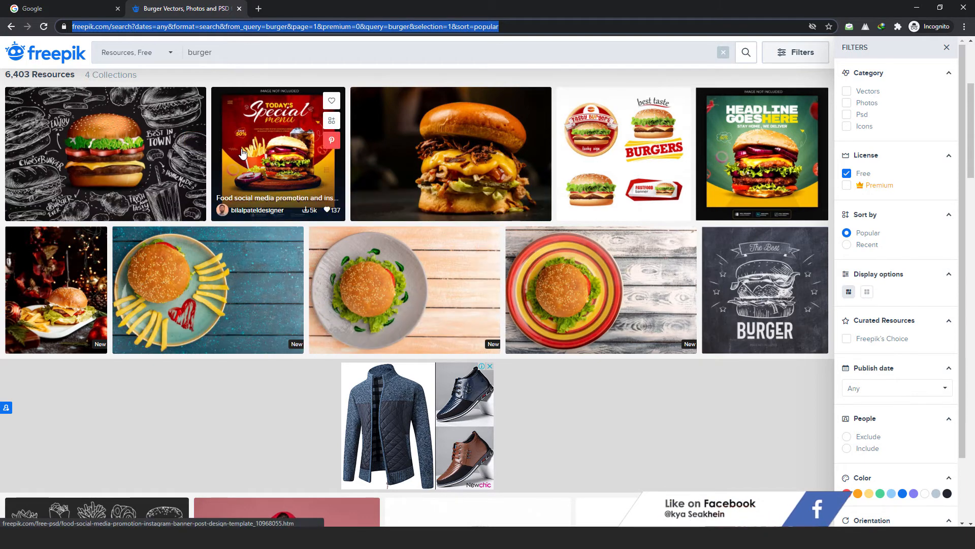
left_click(237, 49)
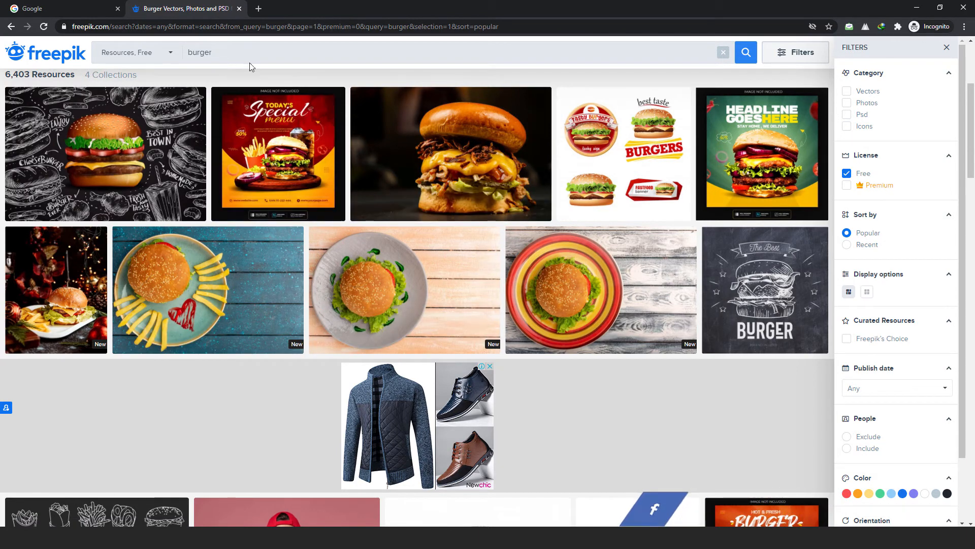
scroll(421, 405, "down", 1)
scroll(421, 405, "down", 2)
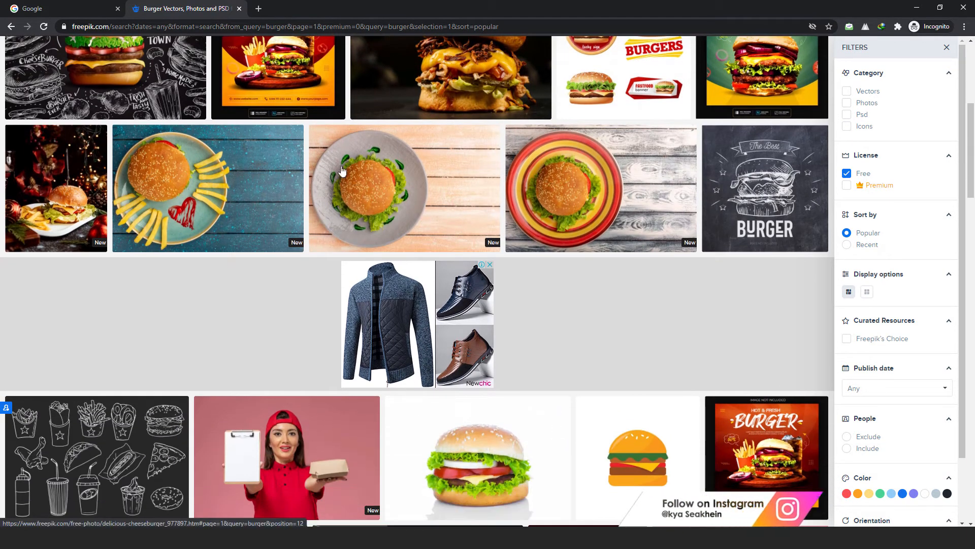
scroll(421, 405, "up", 4)
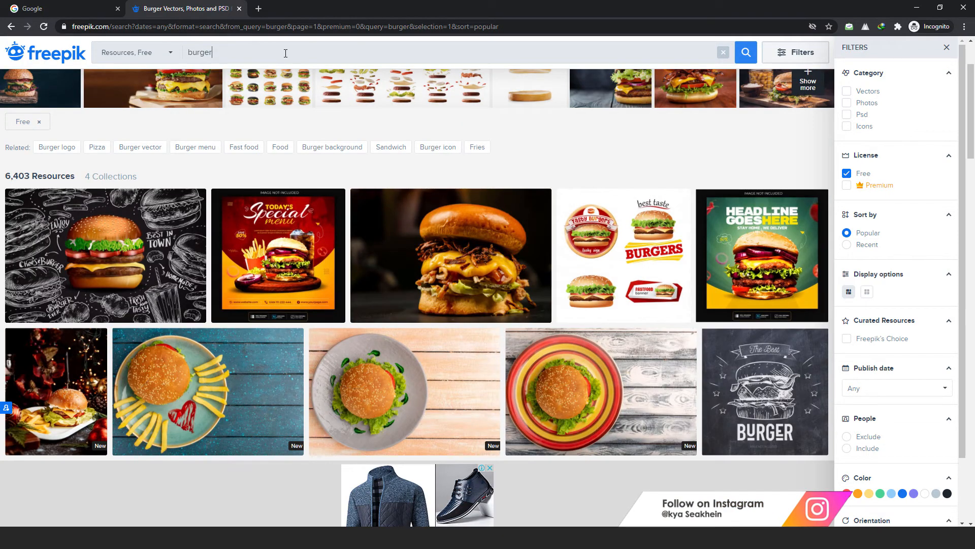
left_click_drag(229, 53, 190, 52)
scroll(434, 142, "up", 3)
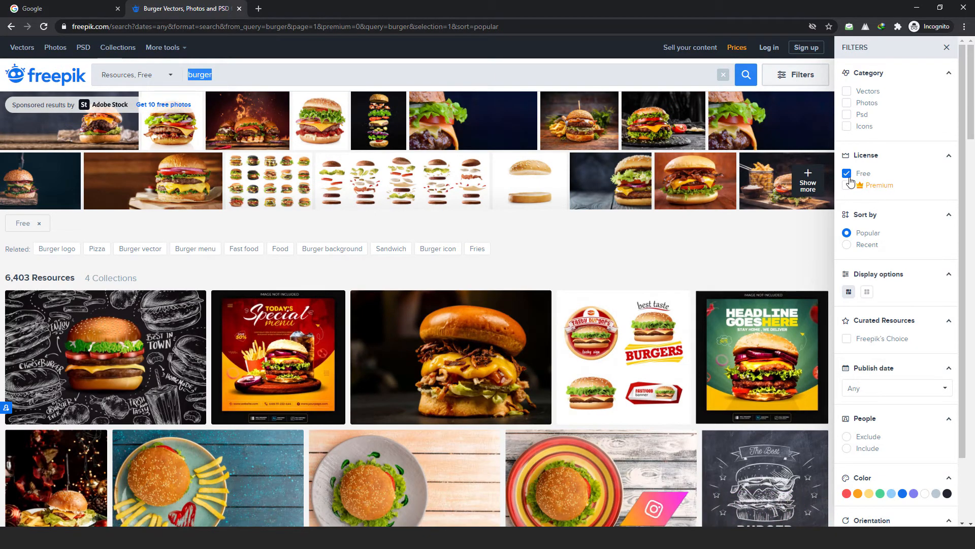
scroll(618, 418, "down", 8)
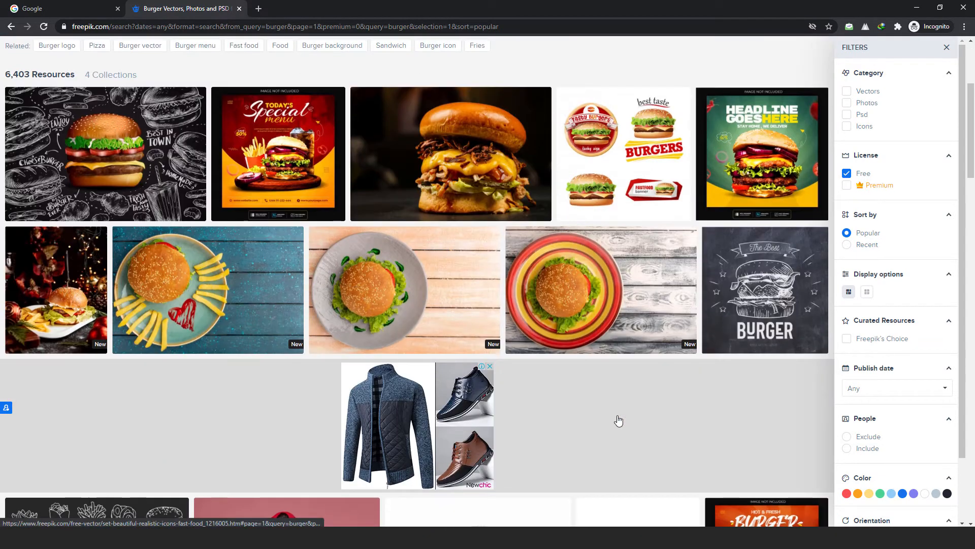
scroll(618, 418, "down", 3)
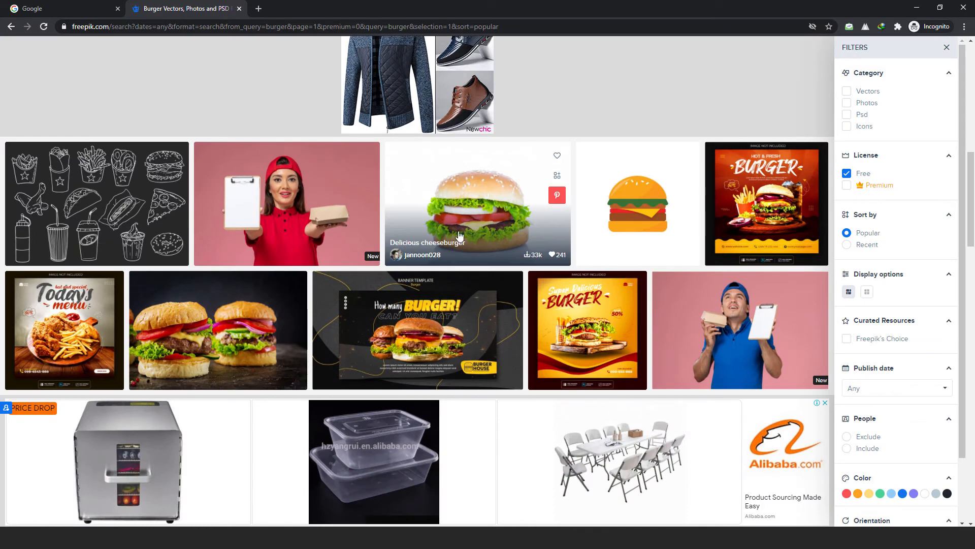
- Open the Delicious cheeseburger photo page in a new tab and bring up its download options
right_click(485, 198)
left_click(513, 206)
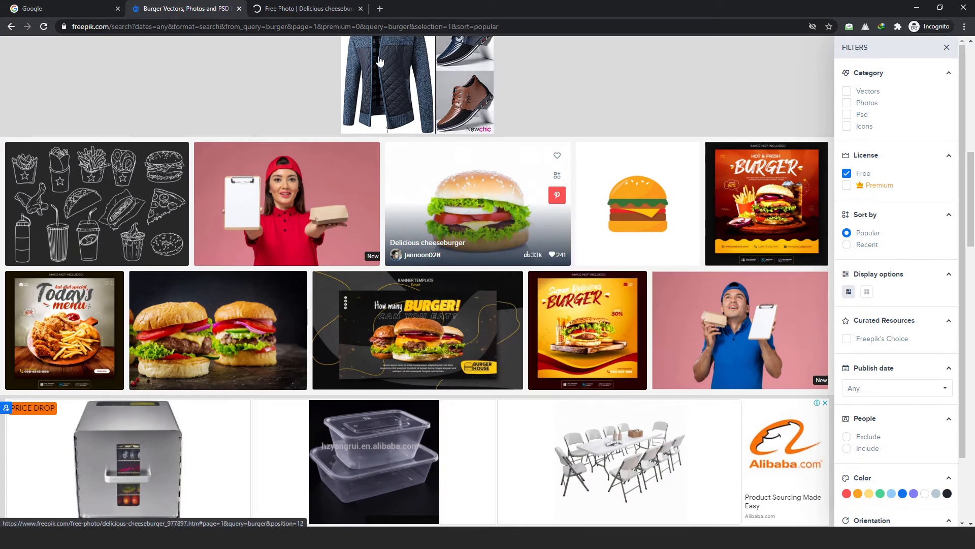
left_click(297, 7)
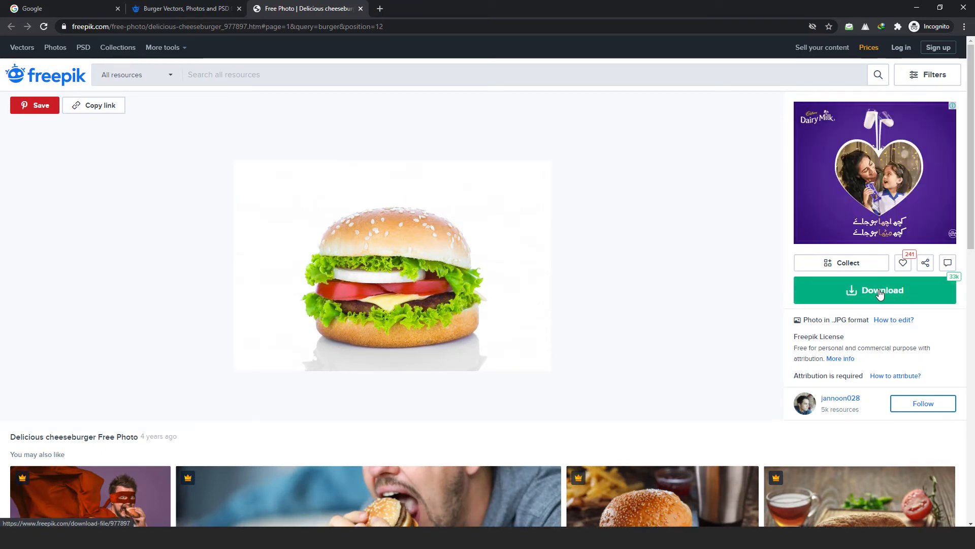
left_click(892, 278)
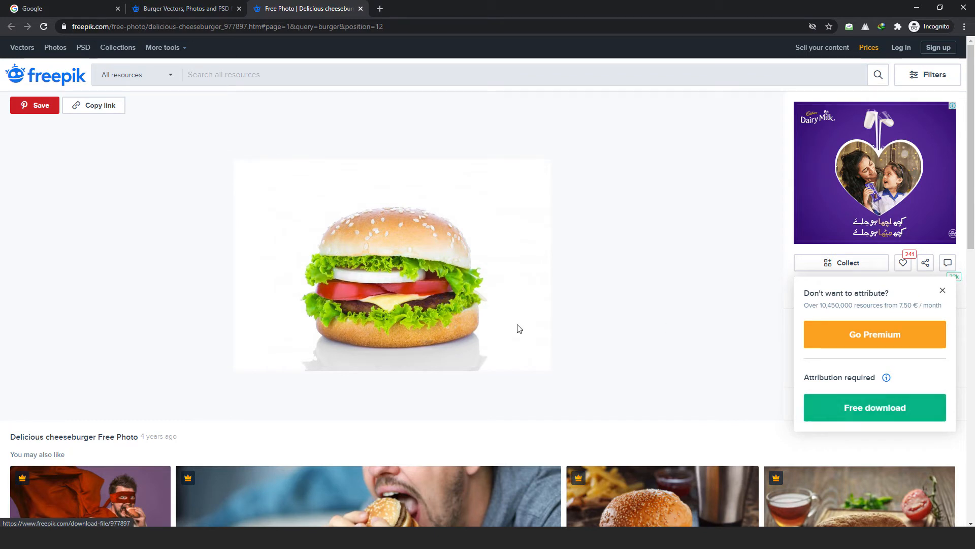
- Examine the photo page's related images and the other burger search results, returning to the Delicious cheeseburger page
scroll(460, 382, "down", 2)
scroll(459, 381, "down", 7)
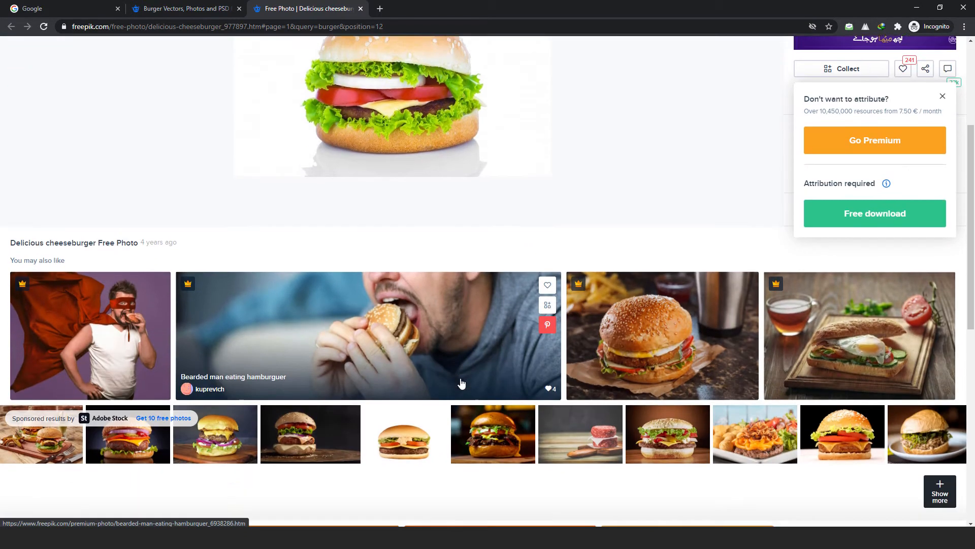
key("ctrl+shift+Tab")
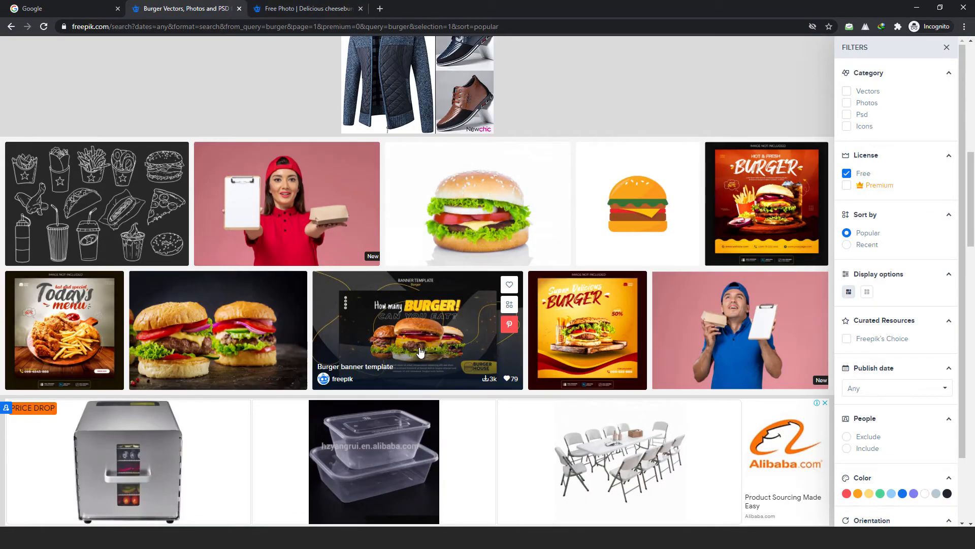
scroll(336, 392, "down", 2)
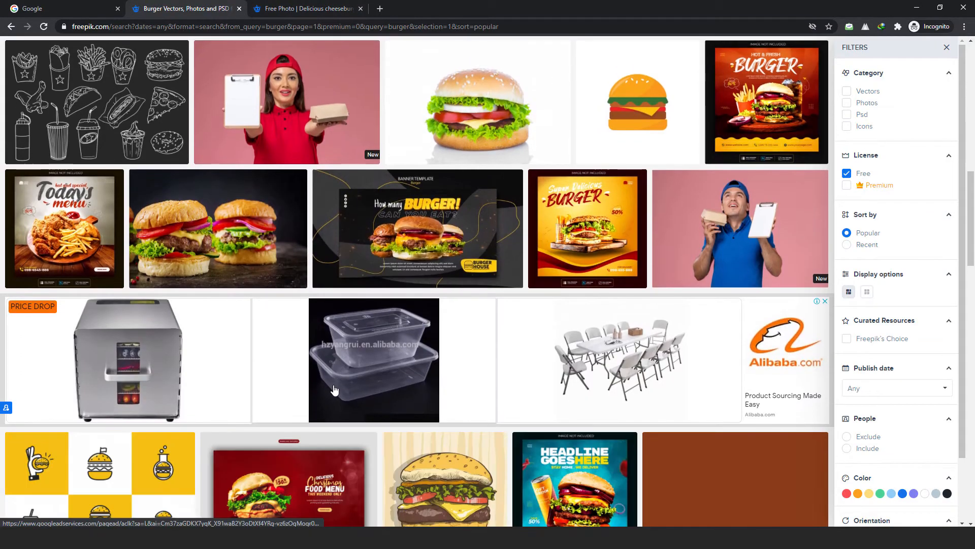
scroll(335, 391, "up", 3)
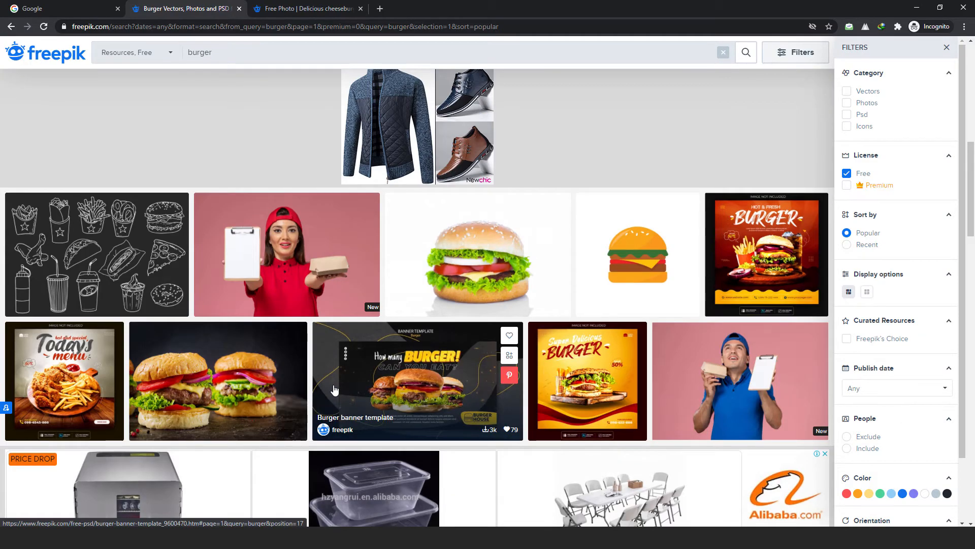
scroll(334, 389, "down", 1)
scroll(356, 356, "up", 7)
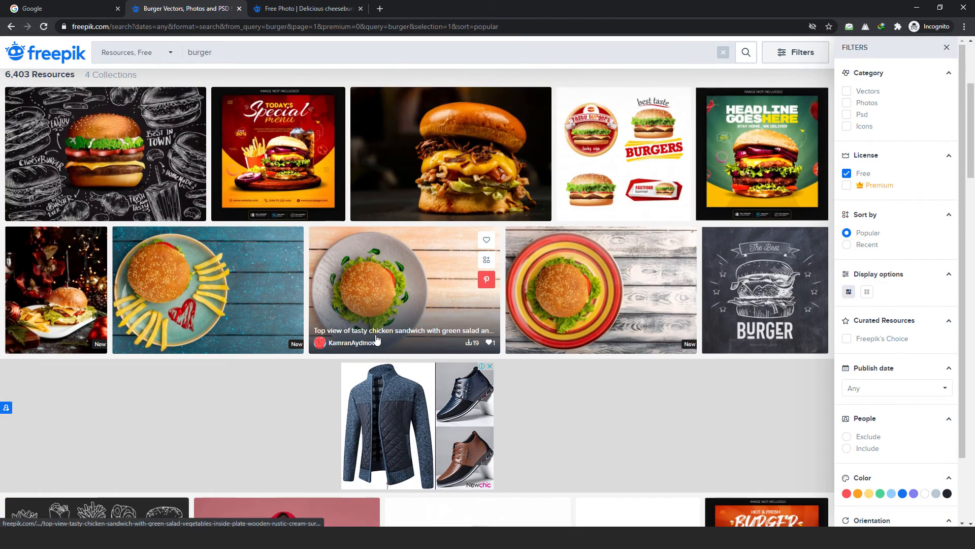
scroll(376, 340, "up", 4)
key("ctrl+Tab")
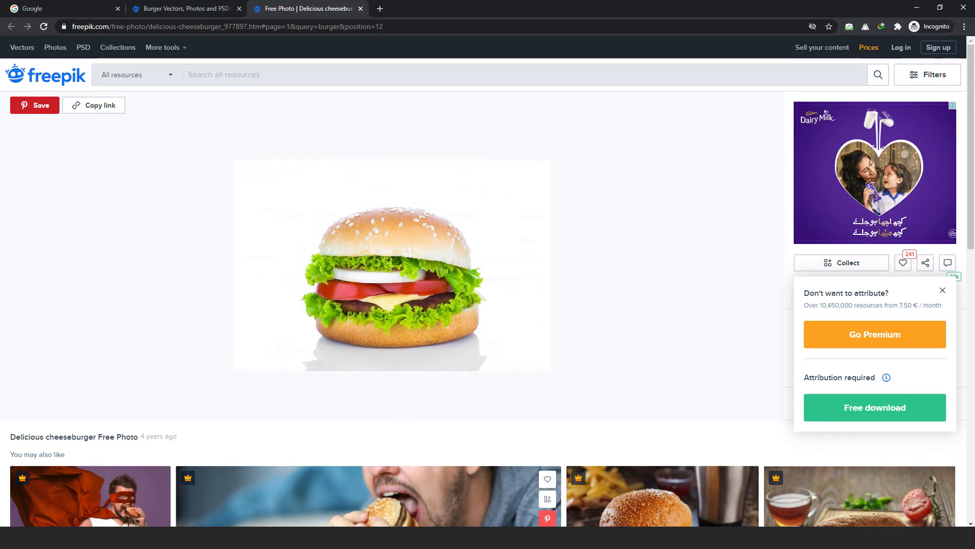
- Switch to Photoshop's delicious-cheeseburger.jpg, collapse the Character panel, duplicate the Background layer and hide the original
key("alt+Tab")
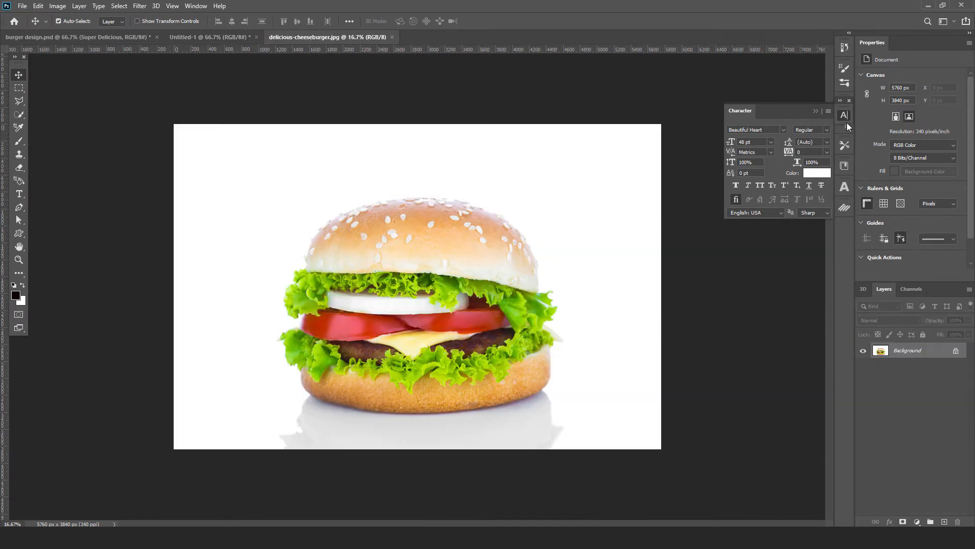
left_click(845, 117)
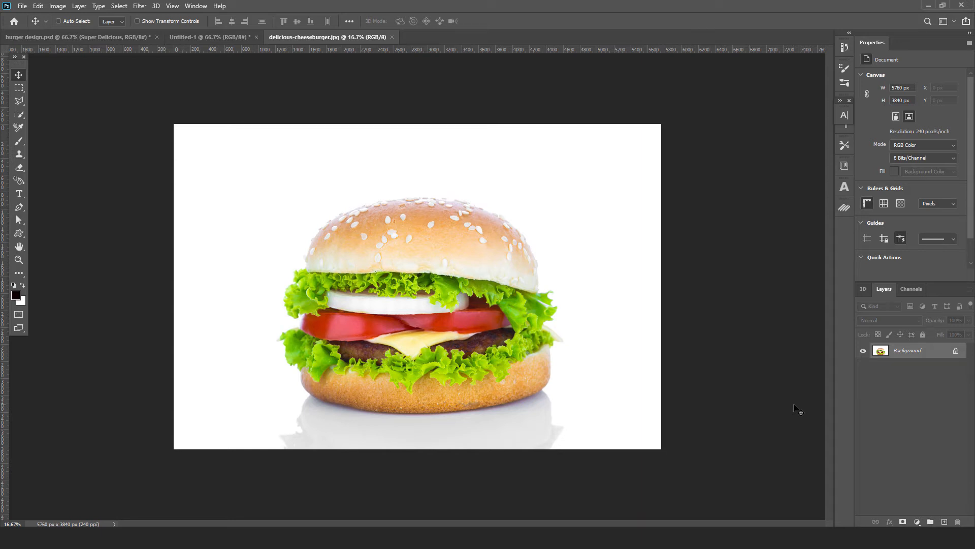
key("ctrl+j")
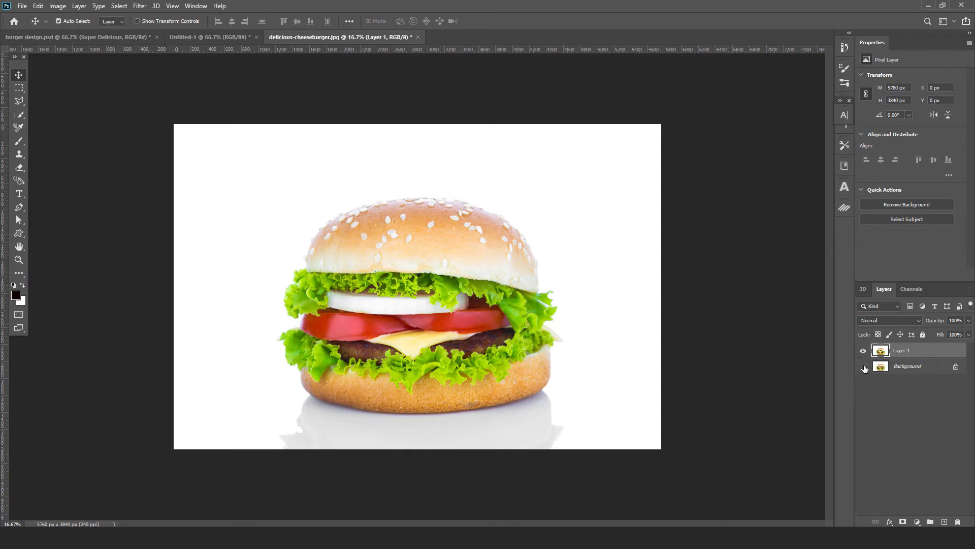
left_click(863, 367)
- Darken the midtones of the duplicated burger layer strongly with Levels to contrast it against the white backdrop
key("ctrl+l")
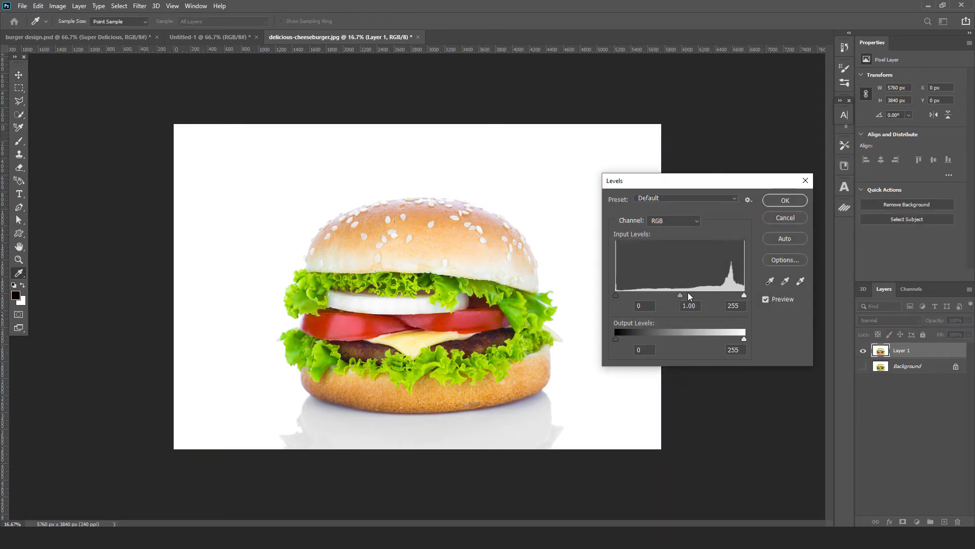
left_click_drag(681, 294, 727, 294)
left_click(783, 201)
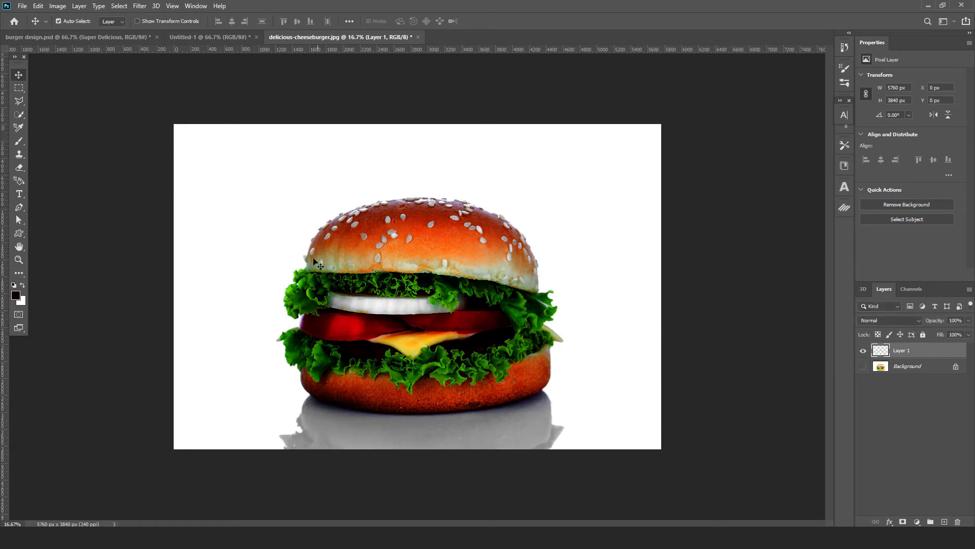
- Select the white backdrop around the darkened burger and its reflection with the Quick Selection tool
left_click(19, 114)
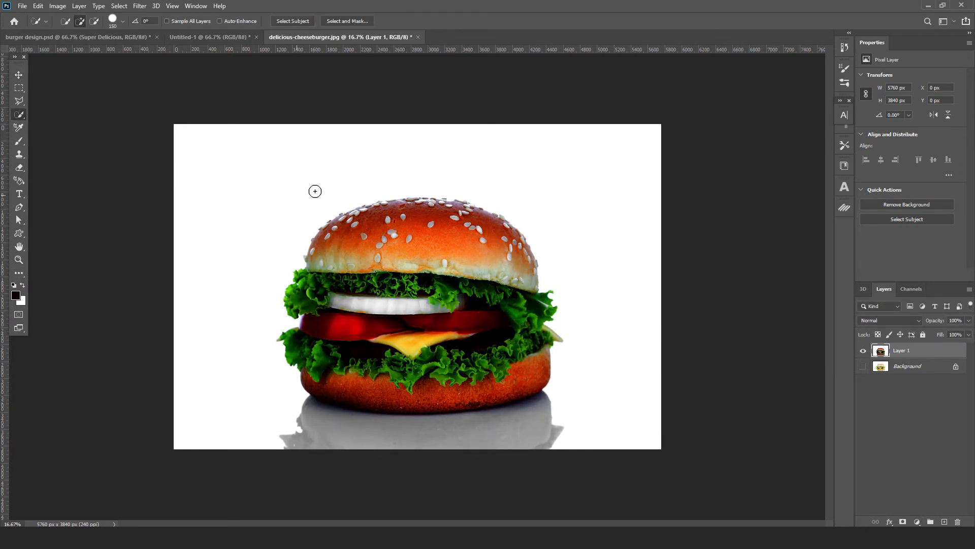
mouse_move(316, 191)
left_mouse_down()
mouse_move(274, 246)
mouse_move(295, 320)
left_mouse_up()
mouse_move(372, 163)
left_mouse_down()
mouse_move(498, 191)
mouse_move(581, 244)
left_mouse_up()
key("ctrl+plus")
key("alt")
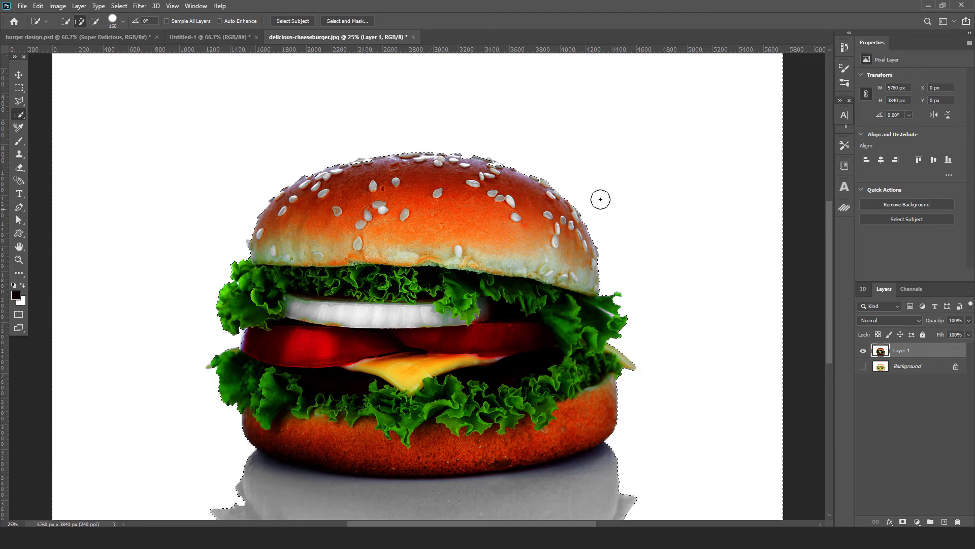
key("ctrl+minus")
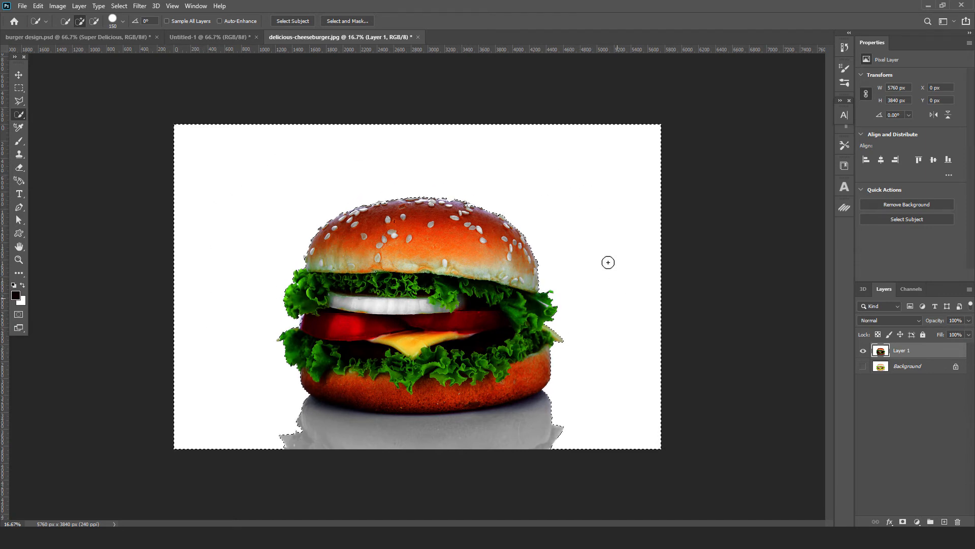
- Make the original Background layer visible and active in place of the darkened copy, and invert the selection onto the burger
left_click(863, 351)
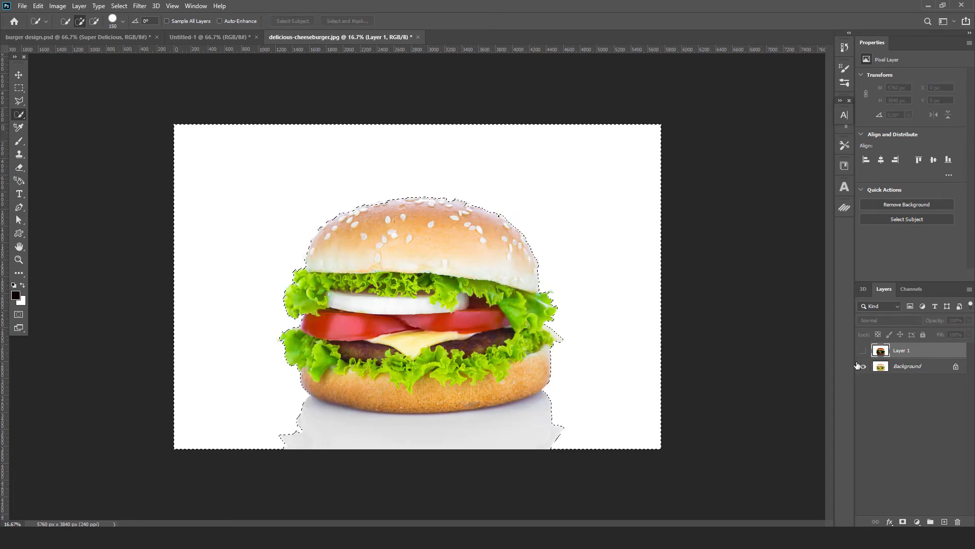
left_click(909, 368)
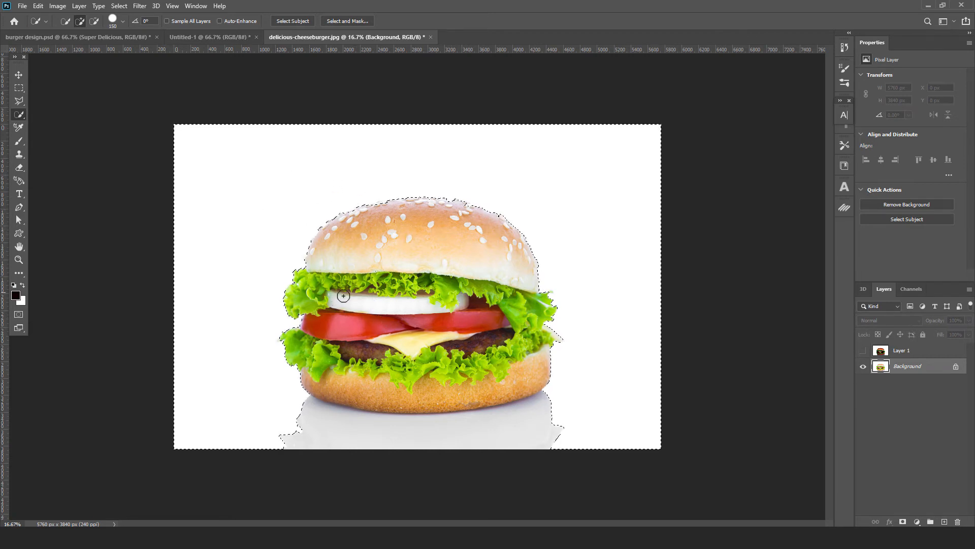
left_click(120, 6)
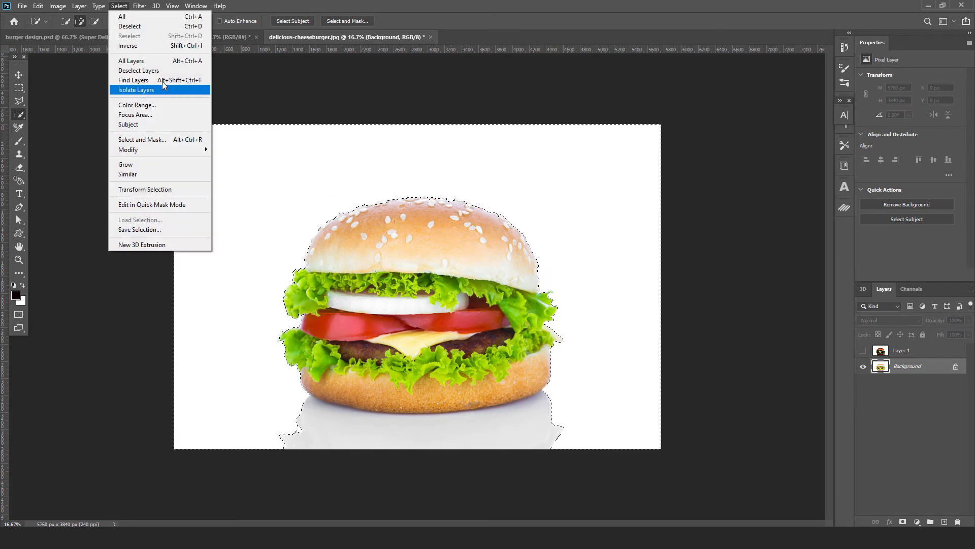
left_click(133, 45)
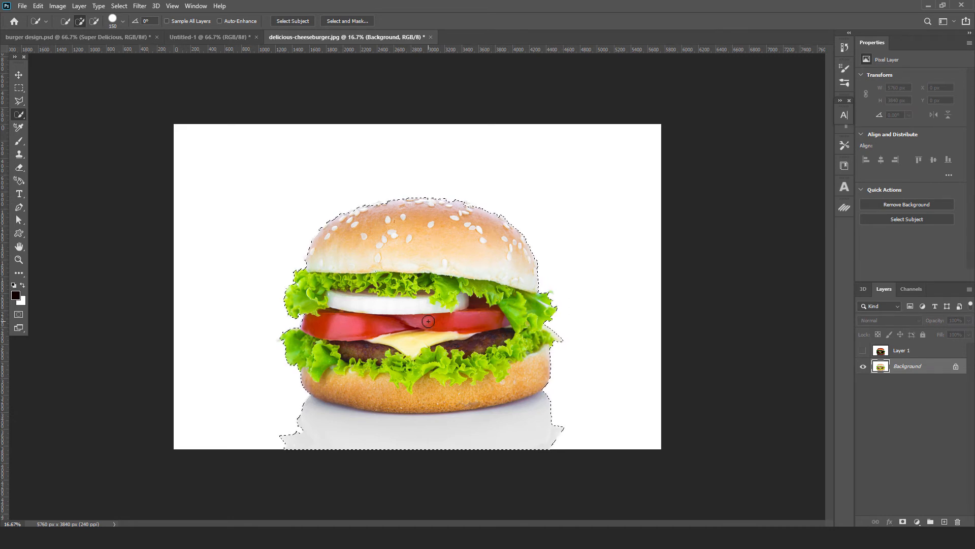
- Copy the selected burger from the Background onto its own layer and hide the Background layer
key("ctrl+j")
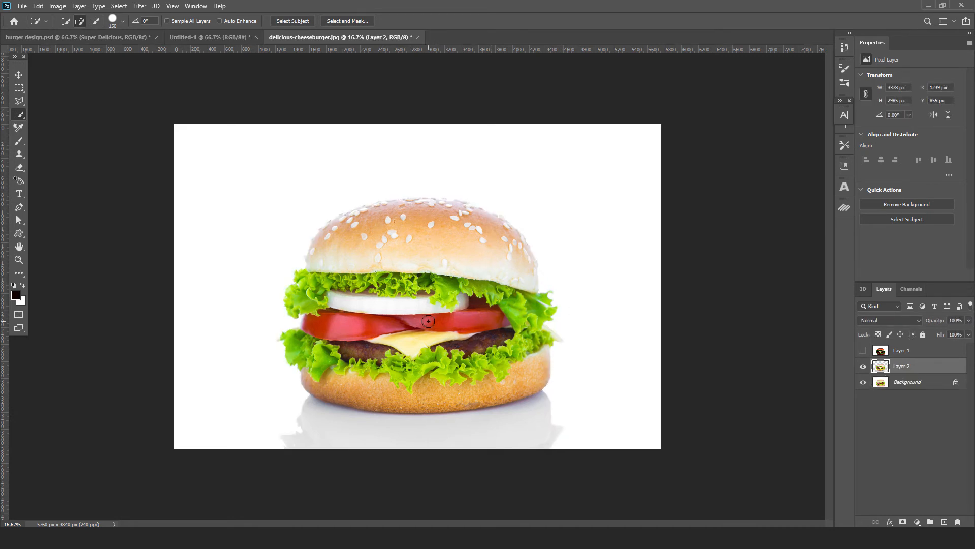
left_click(864, 383)
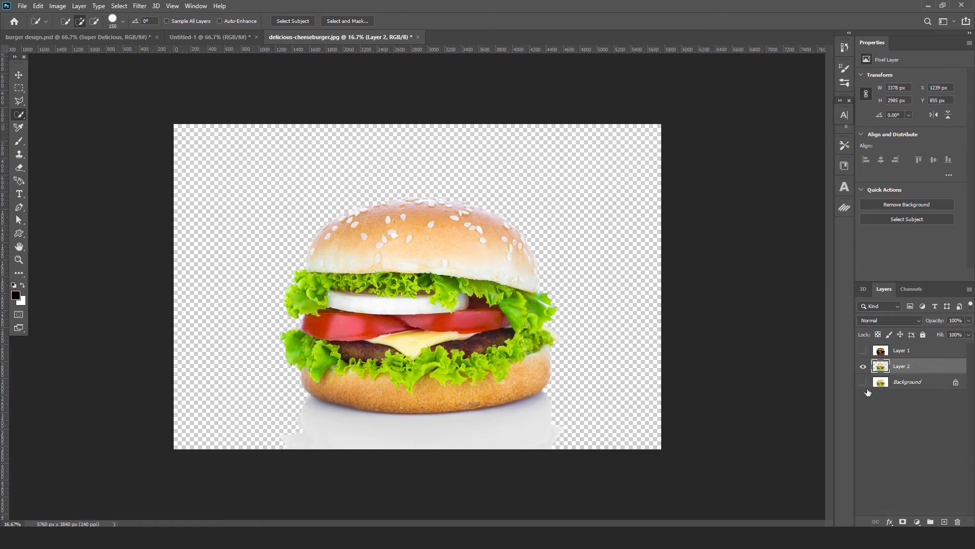
key("ctrl+plus")
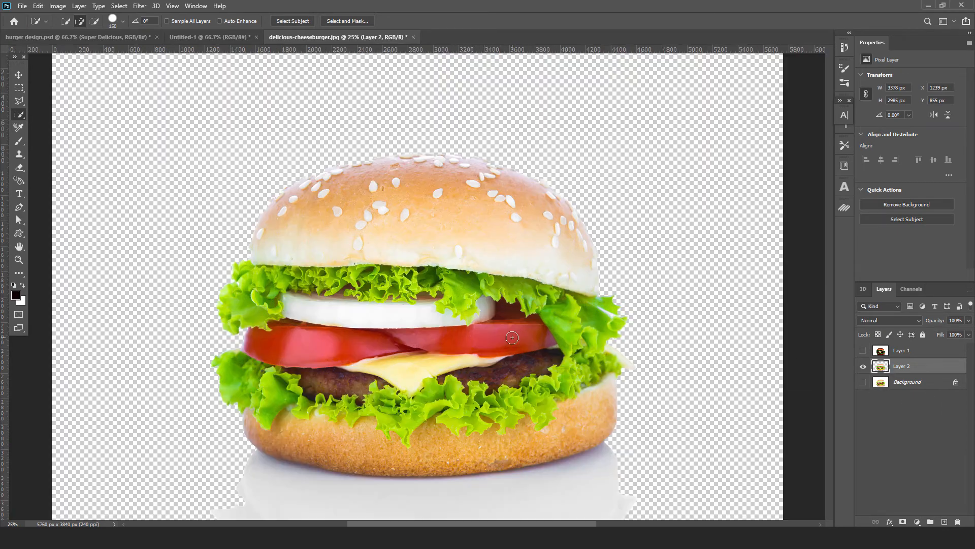
- Trace the lower edge of the bottom bun with the Pen tool from its left side to its right side
left_click_drag(477, 386, 459, 275)
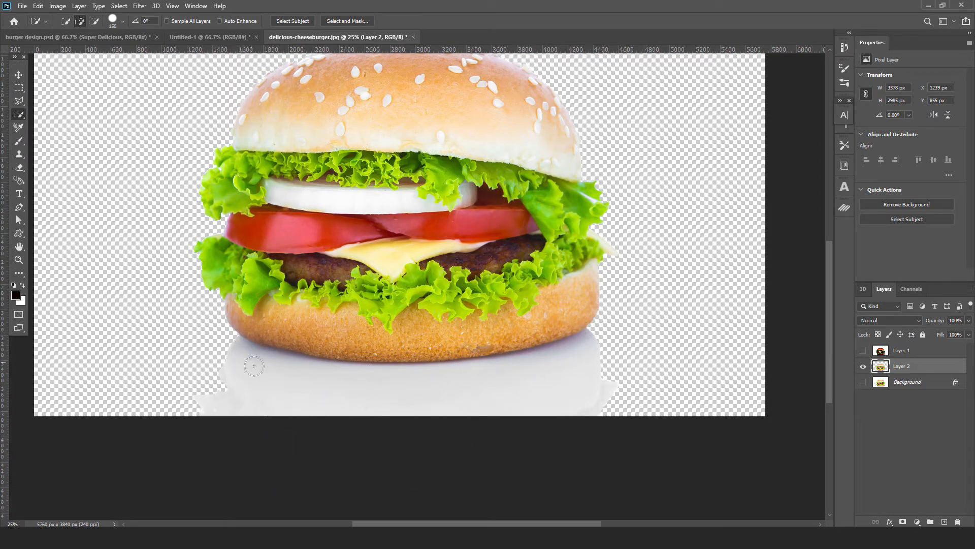
key("p")
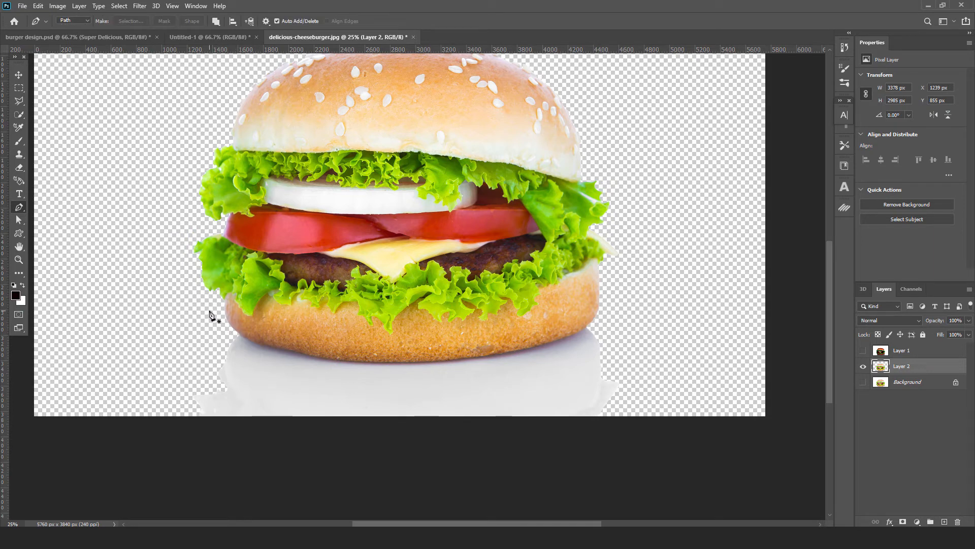
left_click(208, 310)
left_click_drag(246, 339, 265, 350)
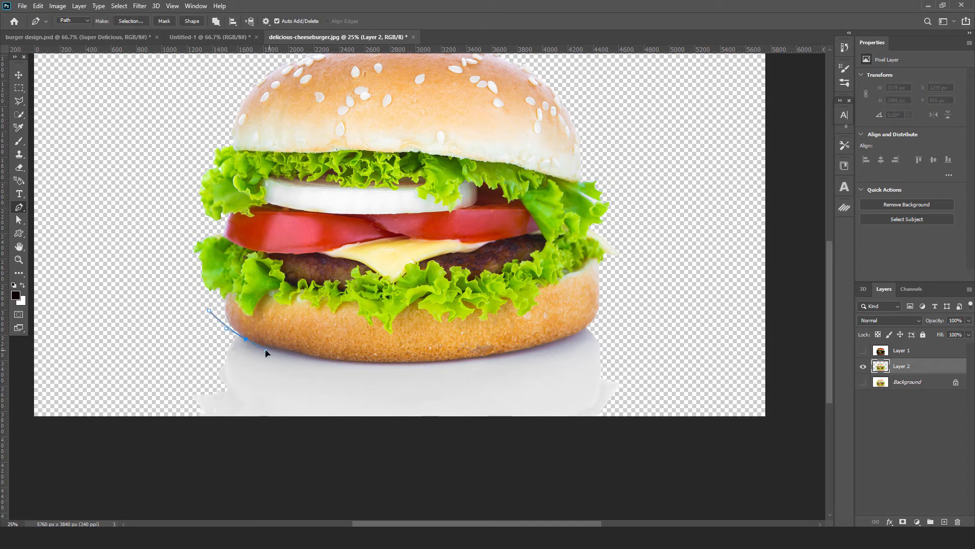
left_click_drag(341, 360, 350, 360)
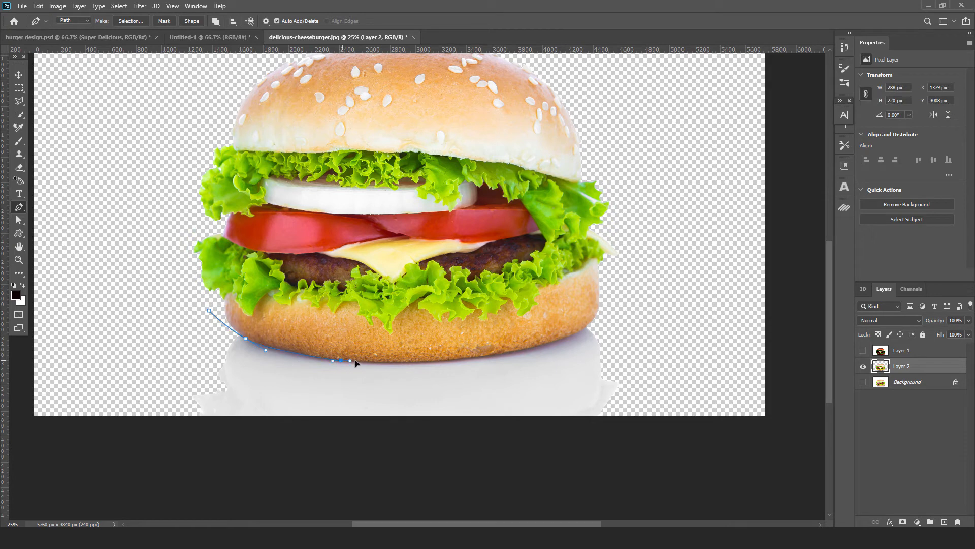
left_click_drag(493, 355, 608, 305)
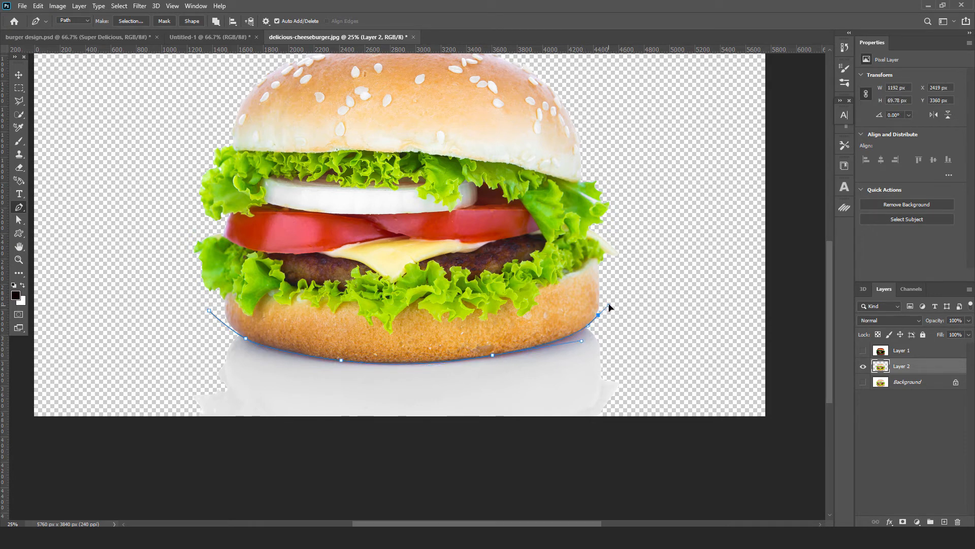
- Continue the path widely around the reflection below the burger and close it at its starting point
left_click(706, 329)
left_click(717, 441)
left_click_drag(550, 487, 543, 488)
left_click(154, 453)
left_click(116, 366)
left_click(151, 314)
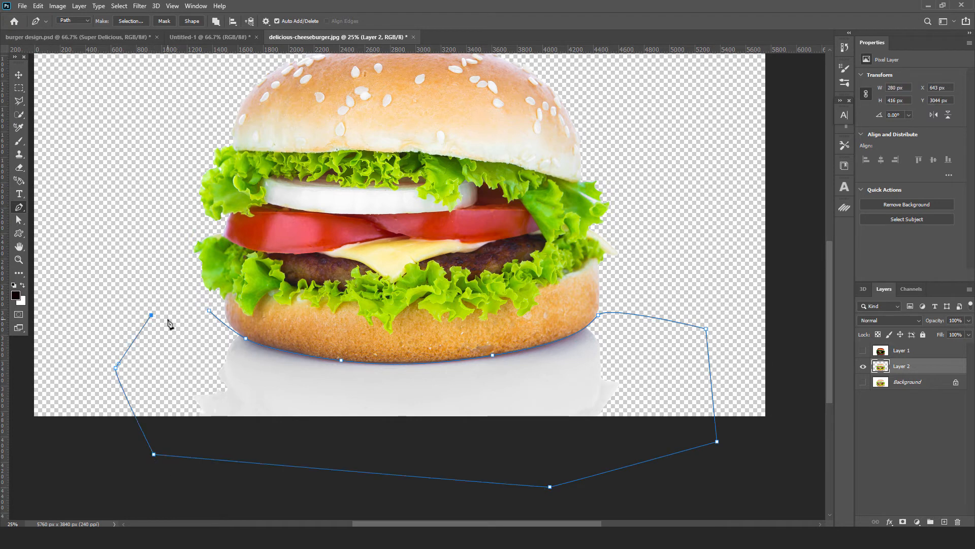
left_click(209, 310)
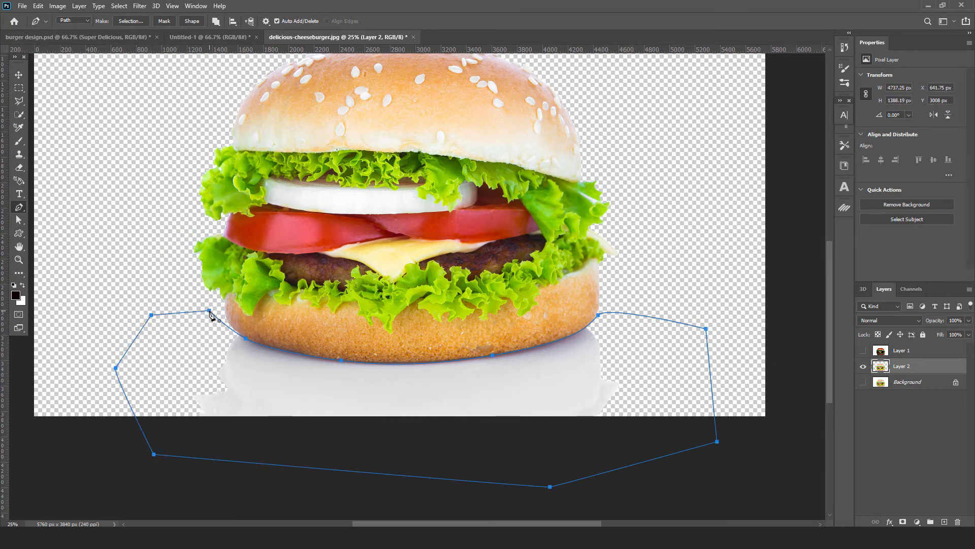
- Try turning the path into a new anti-aliased selection with 0 px feather and deleting the reflection inside it
right_click(210, 313)
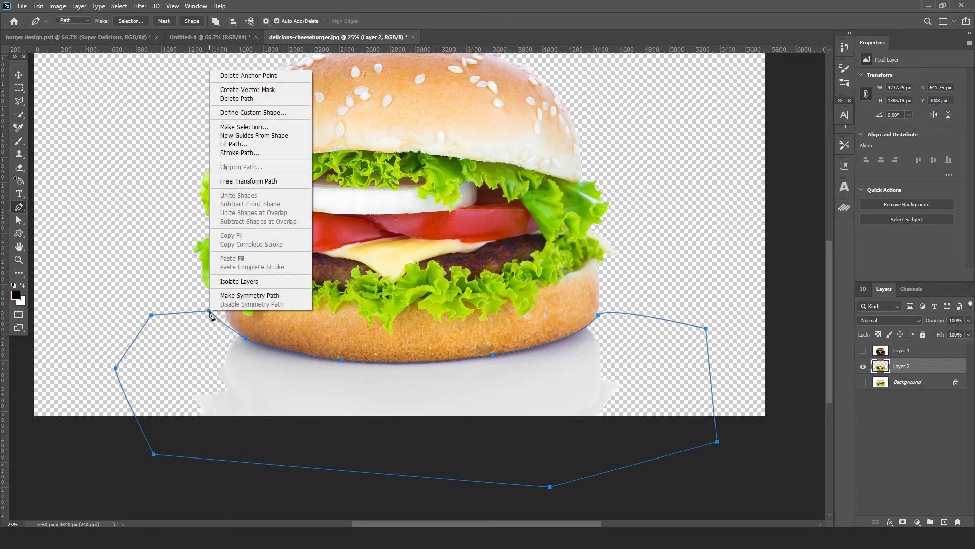
left_click(247, 127)
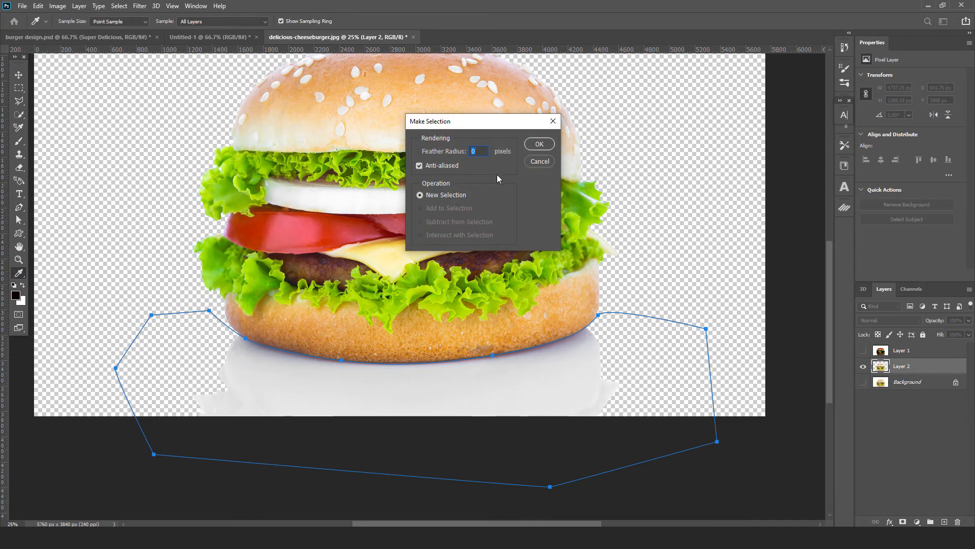
left_click(534, 146)
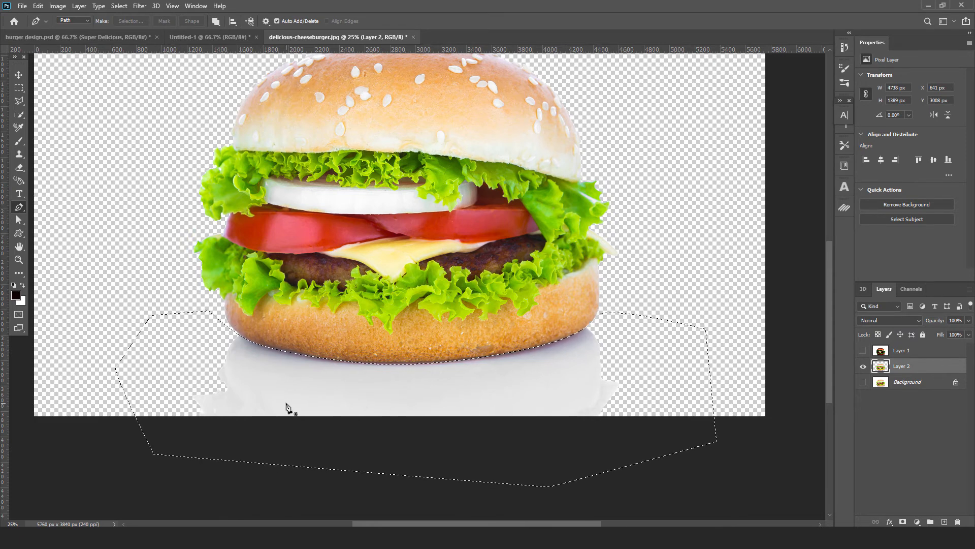
key("Delete")
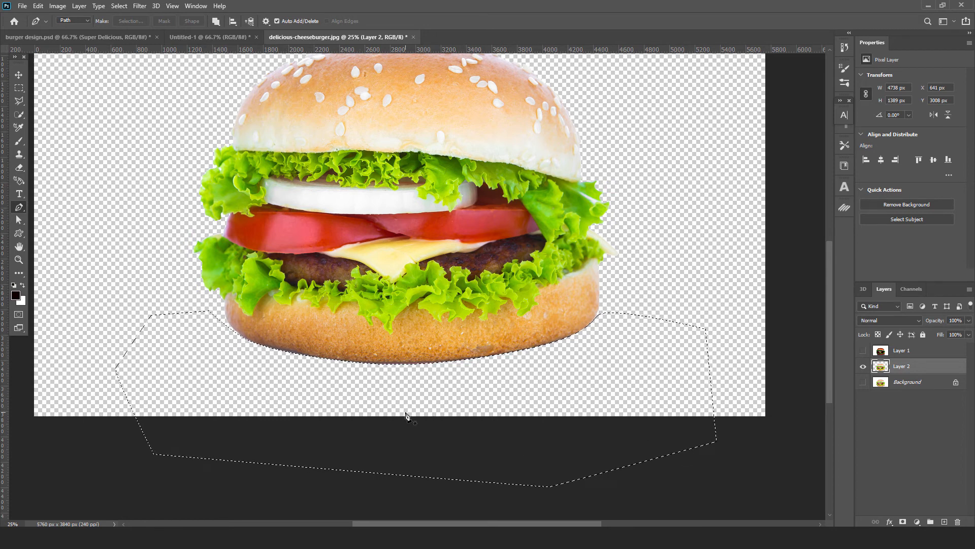
- Undo the reflection's deletion, the selection and the closing of the path
key("ctrl+z")
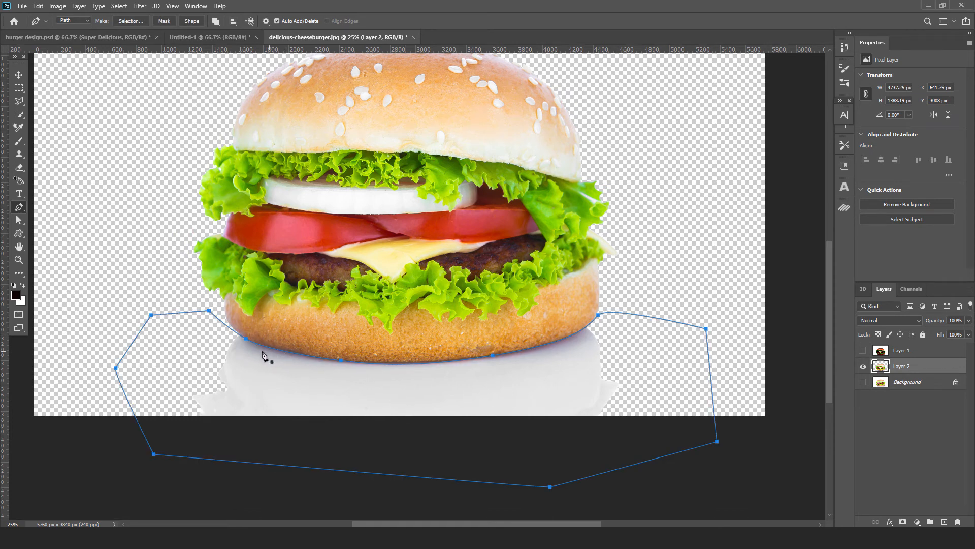
key("ctrl+z")
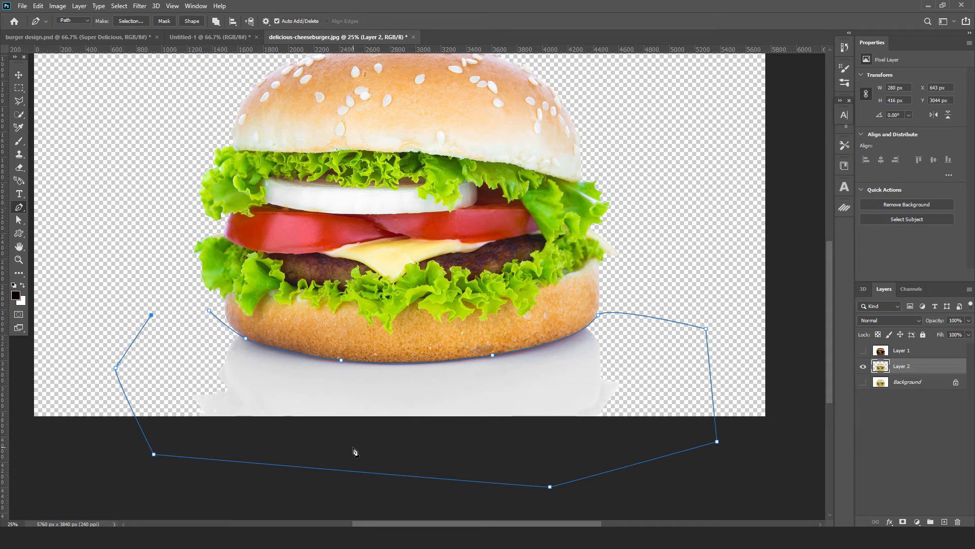
- Load the path as a selection, delete the burger's reflection inside it and deselect
key("ctrl+Return")
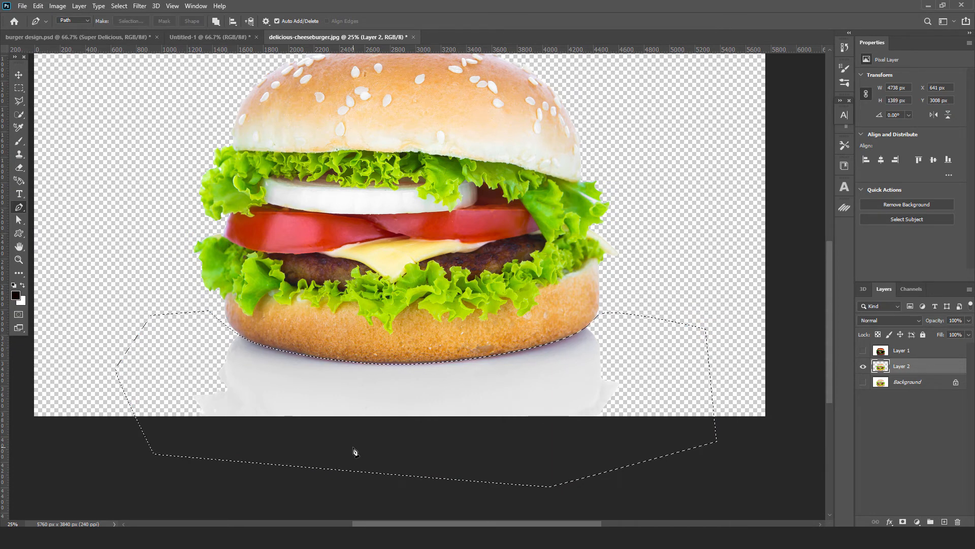
key("Delete")
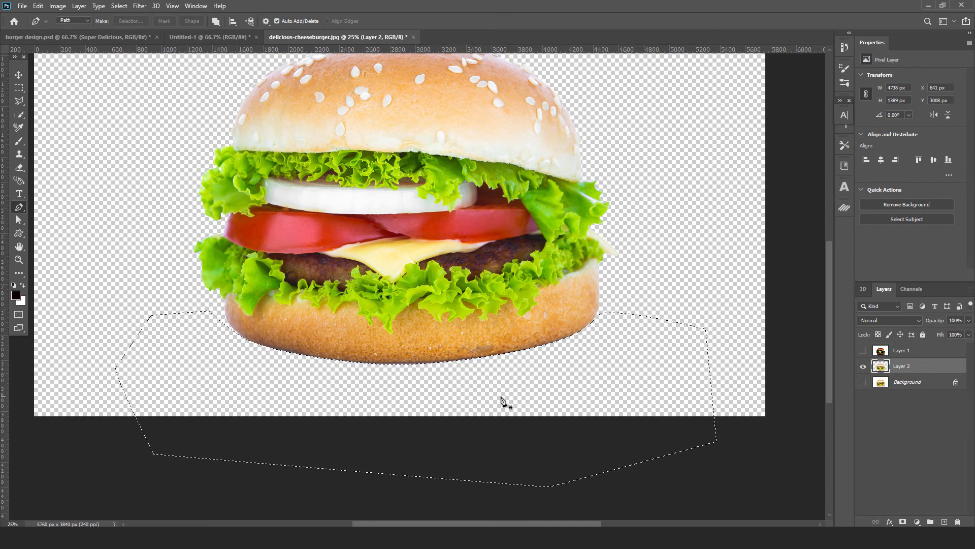
key("ctrl+d")
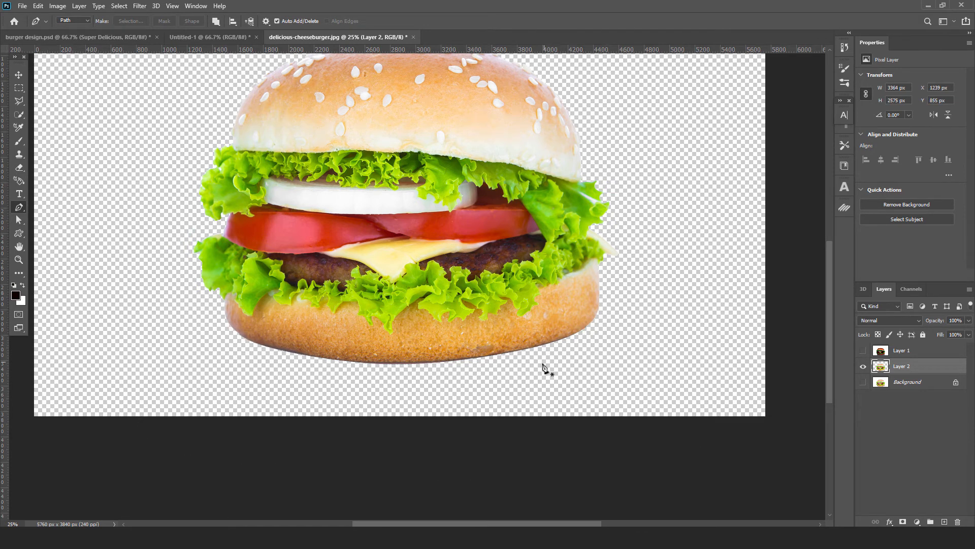
- Move the cut-out burger on its transparent canvas to about X 958 px, Y 735 px
key("ctrl+minus")
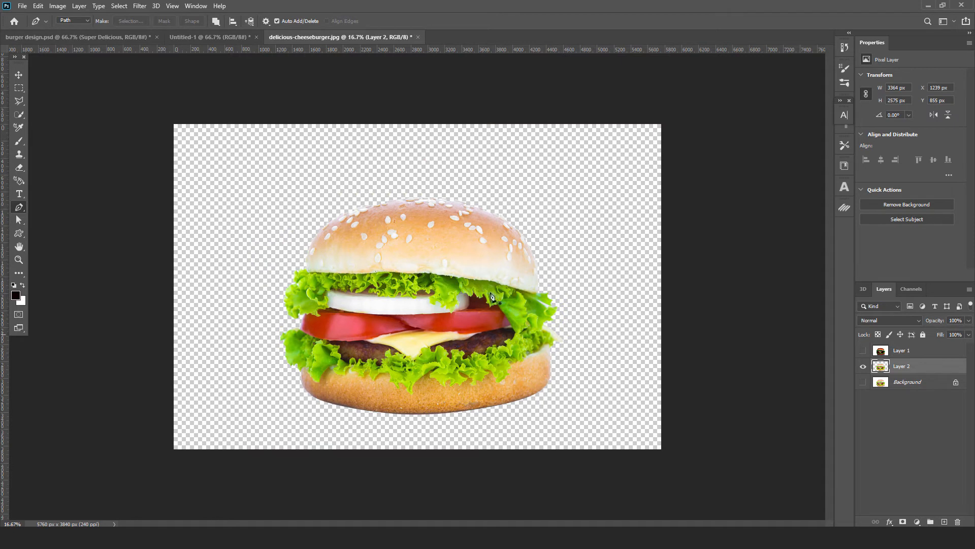
left_click(18, 75)
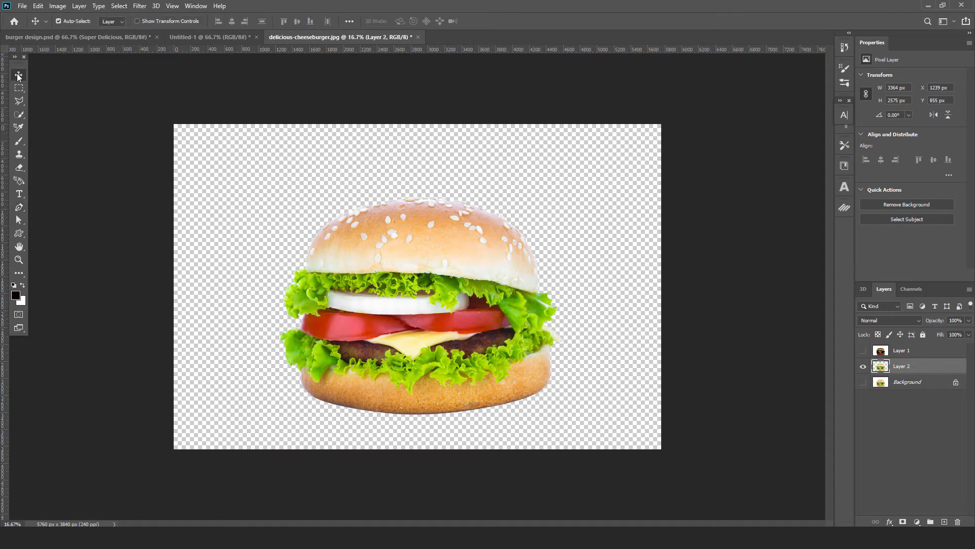
left_click_drag(456, 270, 441, 256)
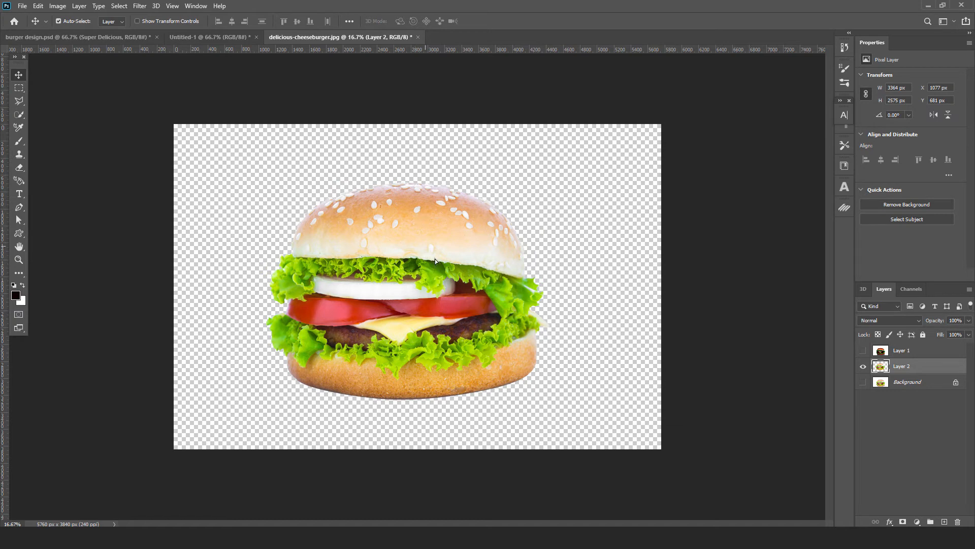
left_click_drag(436, 288, 446, 300)
left_click_drag(406, 244, 386, 237)
- Copy the cut-out burger, paste it in place into the Untitled-1 document and convert its layer to a smart object
left_click(39, 7)
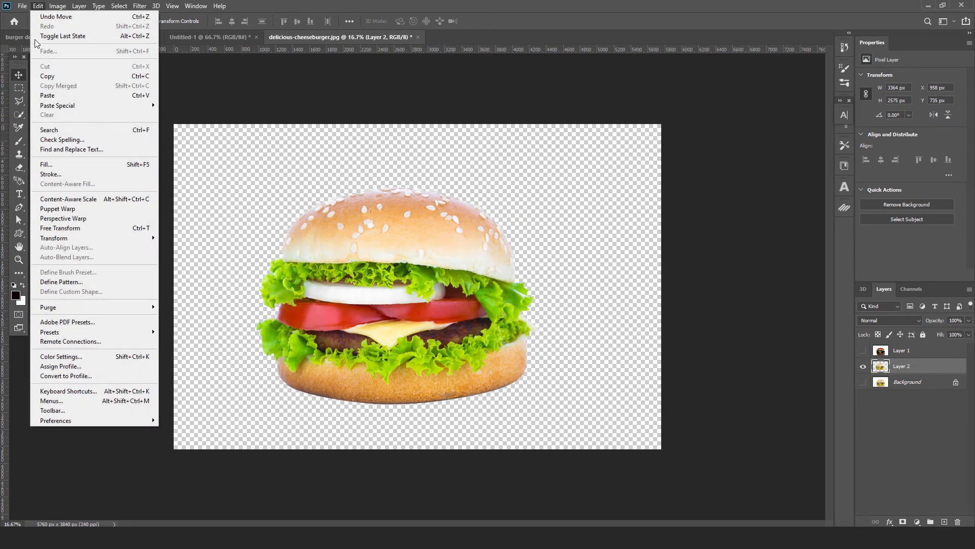
left_click(48, 75)
left_click(190, 37)
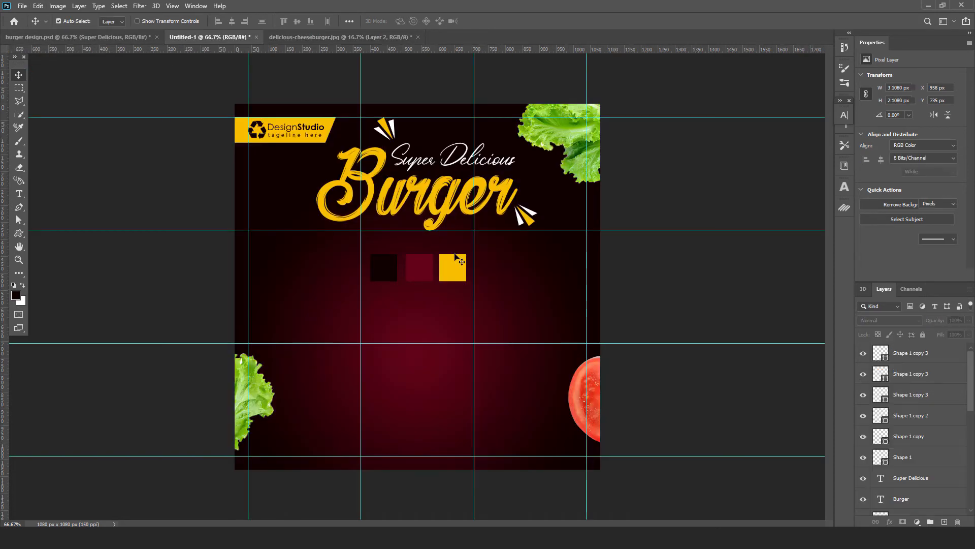
left_click(38, 7)
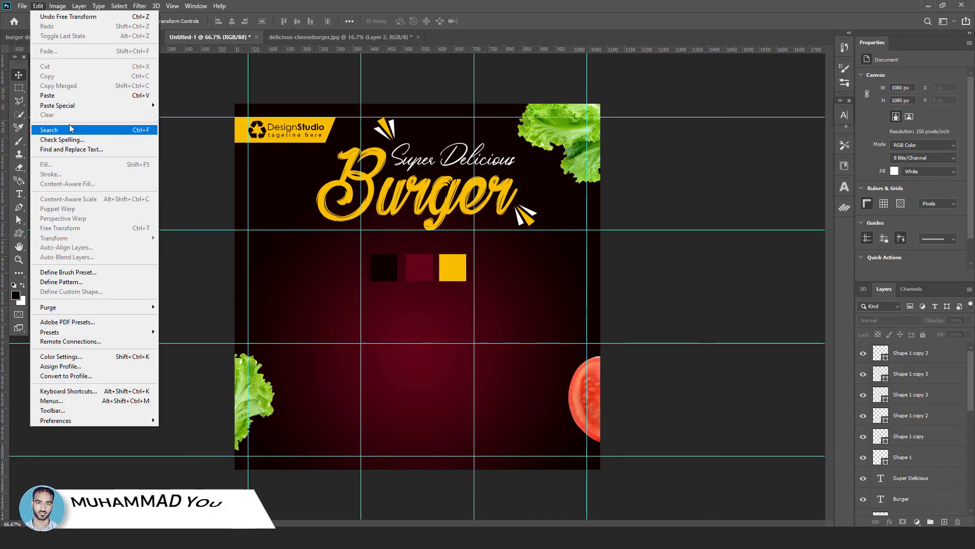
mouse_move(150, 106)
left_click(183, 114)
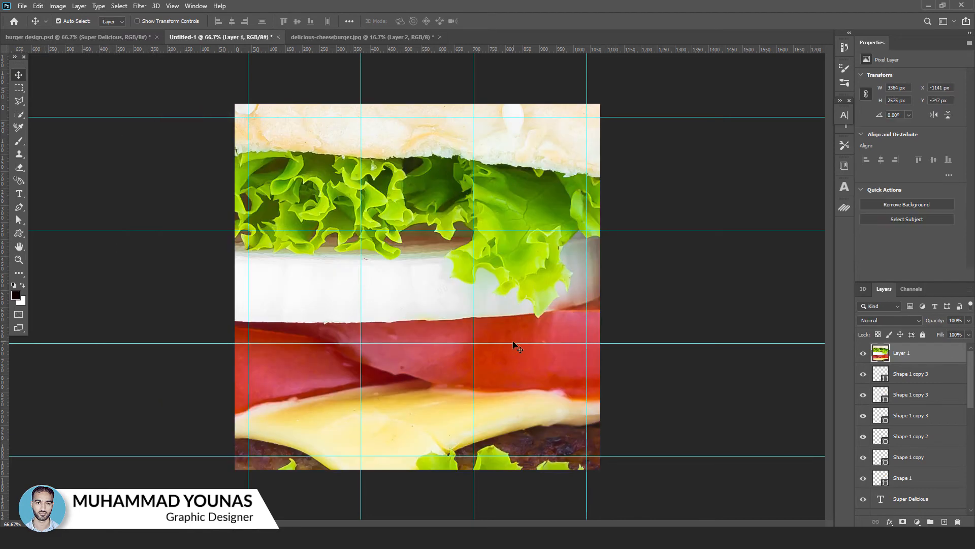
right_click(915, 357)
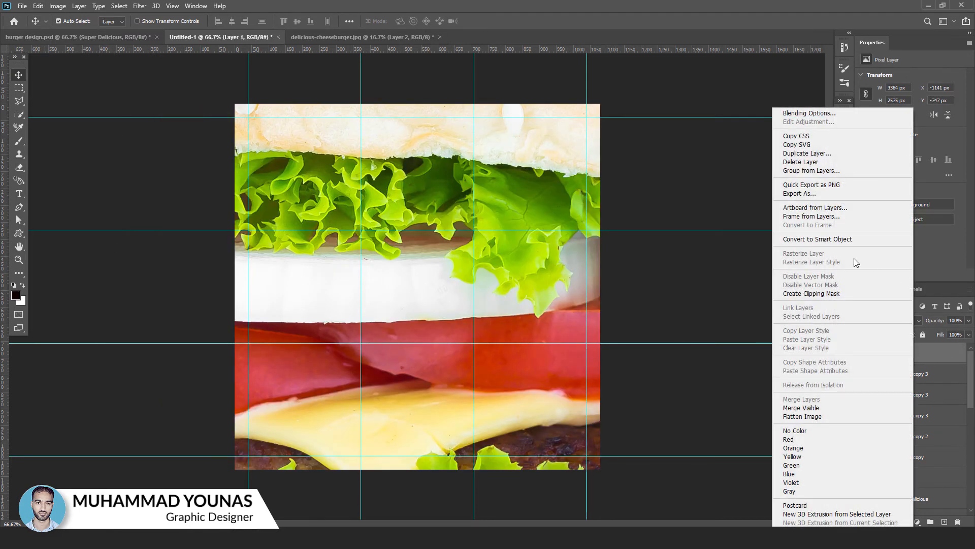
left_click(830, 240)
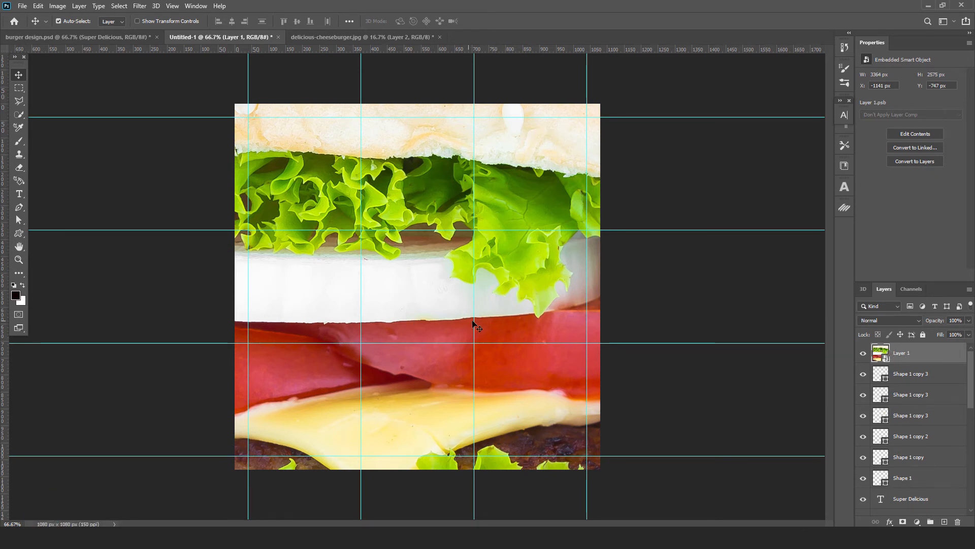
- Scale the burger proportionally to about 22.29% and place it below the Burger title, between the lettuce and the tomato
key("ctrl+minus")
key("ctrl+minus")
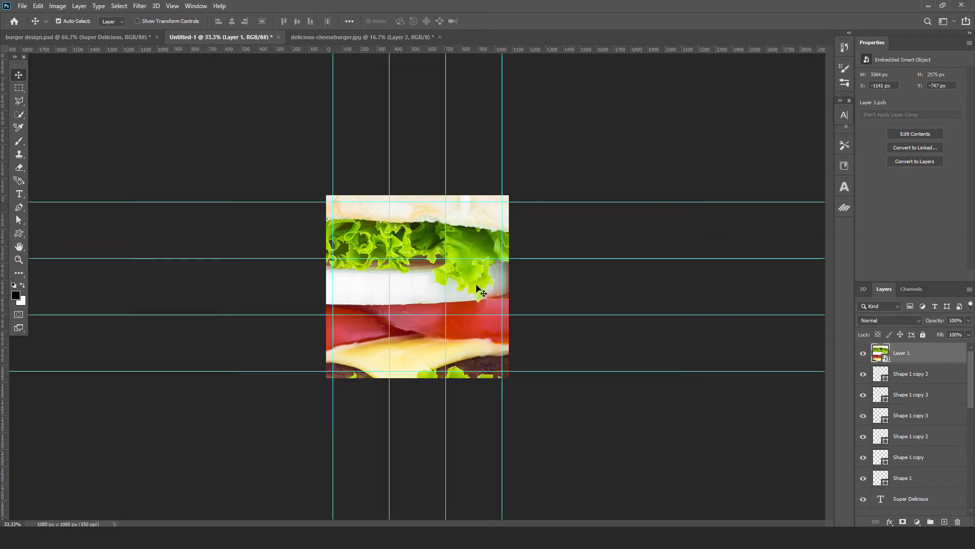
key("ctrl+t")
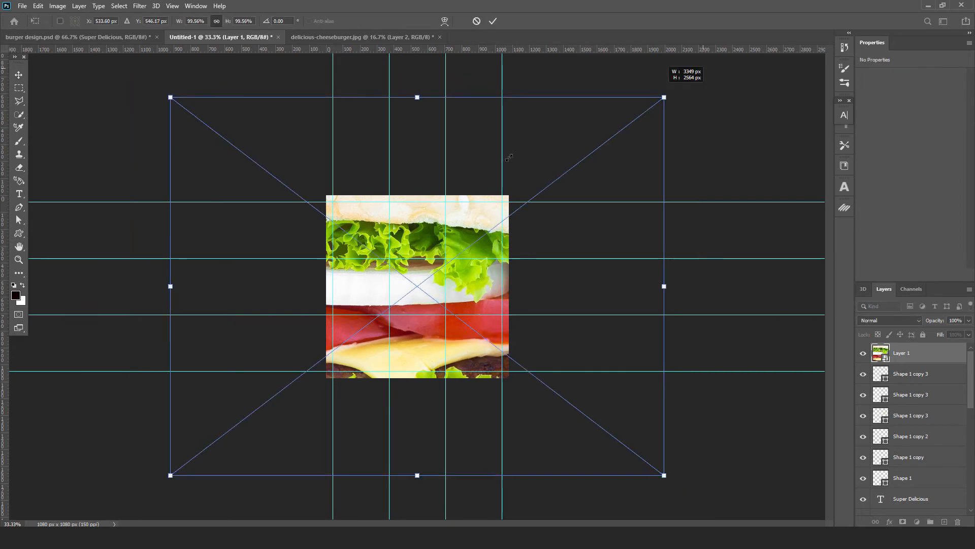
left_click_drag(509, 158, 477, 240)
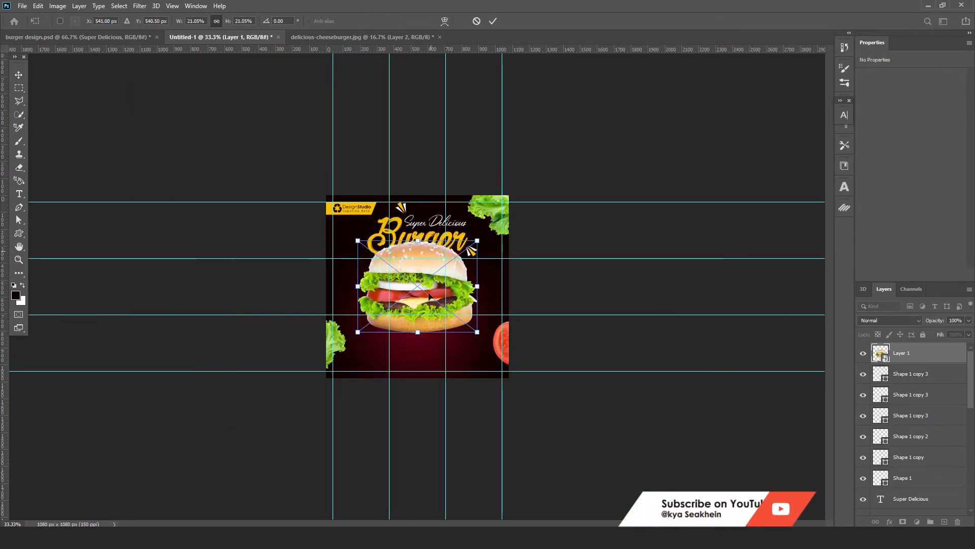
left_click_drag(429, 296, 428, 327)
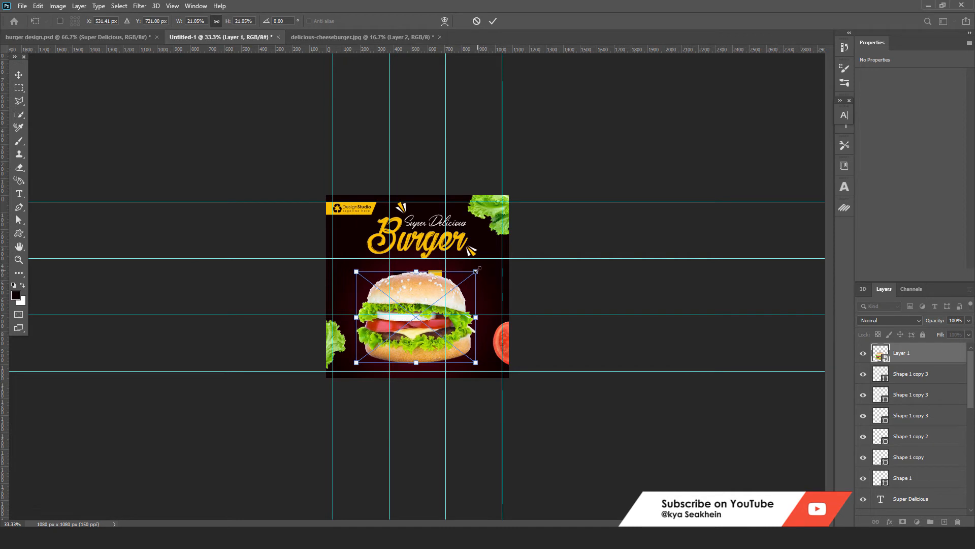
left_click_drag(476, 270, 479, 268)
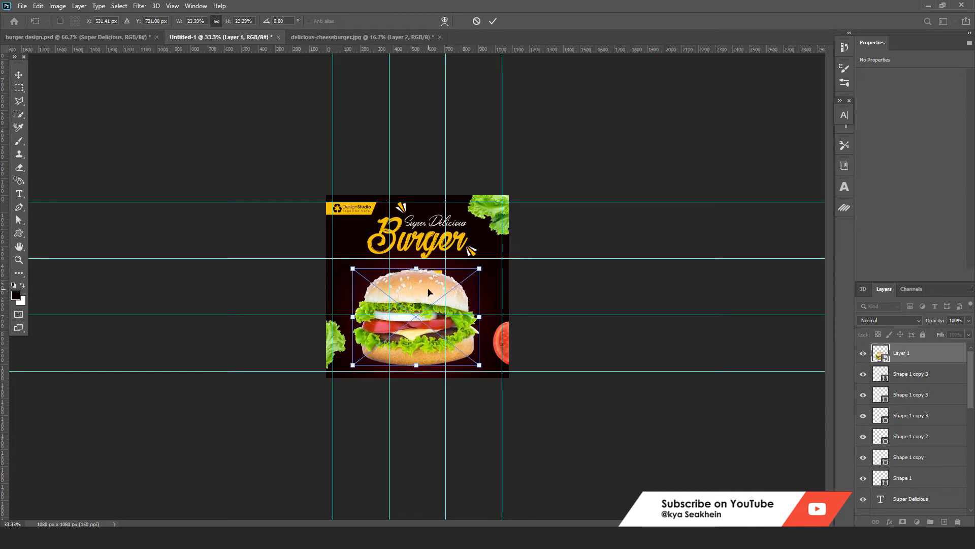
key("Return")
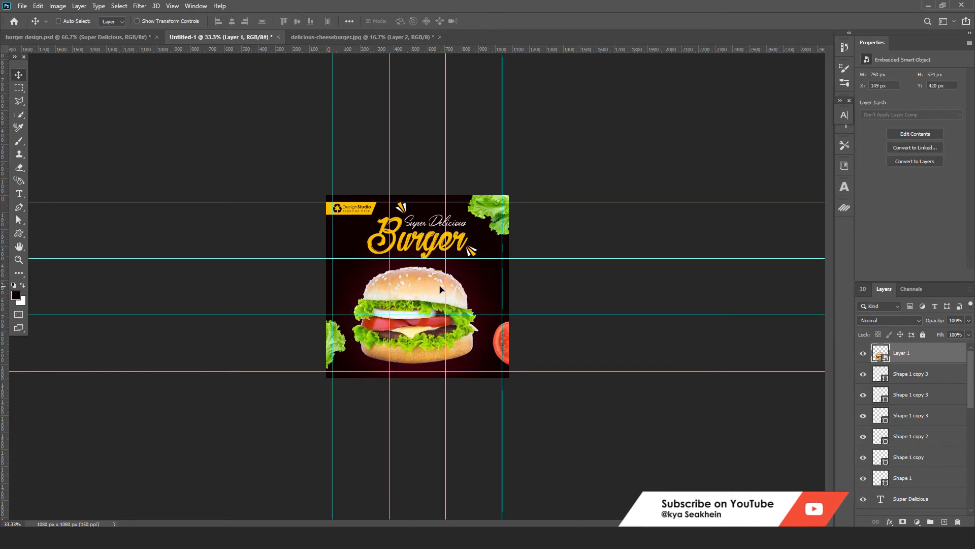
- Nudge the burger slightly and scale it down to about 21.96%, roughly 739 by 565 px
key("ctrl+plus")
key("ctrl+plus")
key("ctrl+plus")
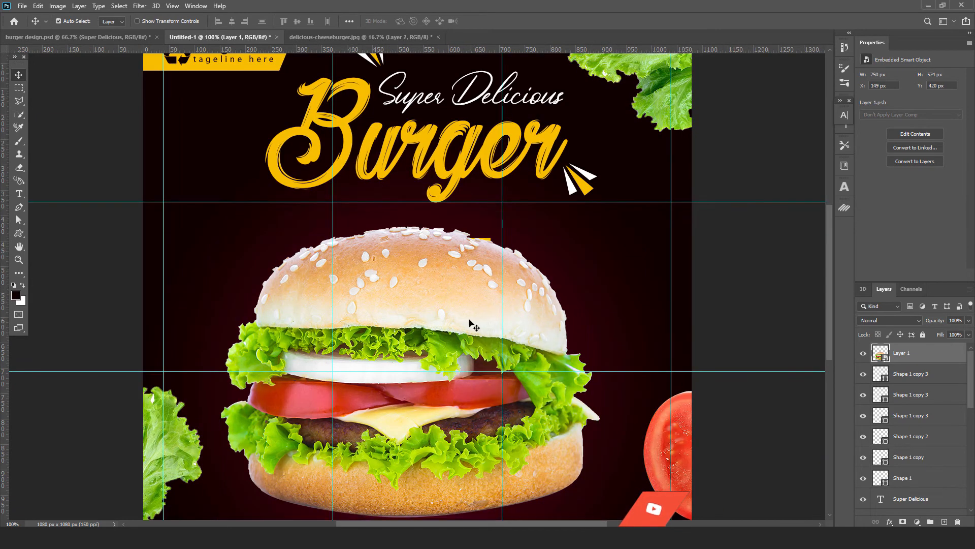
scroll(474, 325, "down", 2)
mouse_move(453, 267)
left_mouse_down()
mouse_move(448, 256)
mouse_move(449, 266)
left_mouse_up()
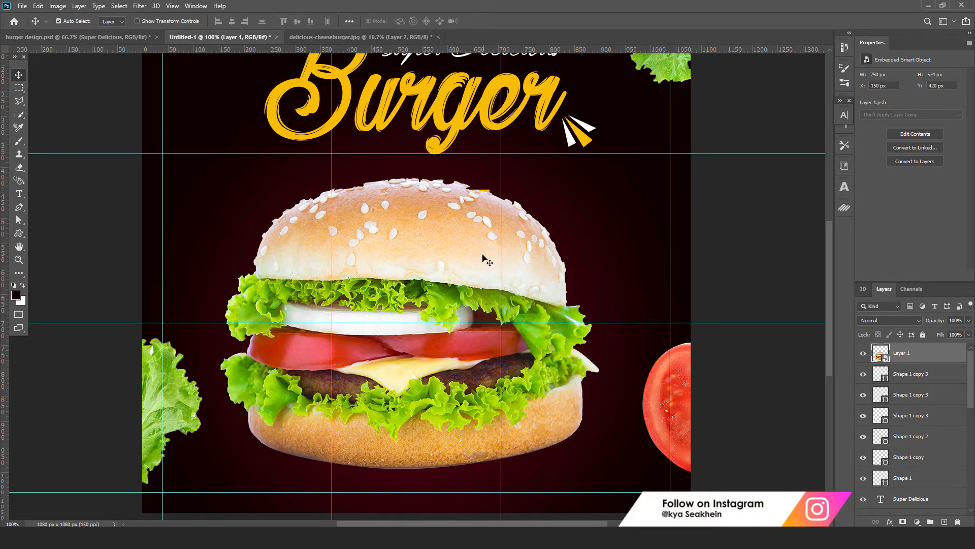
key("ctrl+t")
mouse_move(600, 177)
left_mouse_down()
mouse_move(609, 174)
mouse_move(597, 178)
left_mouse_up()
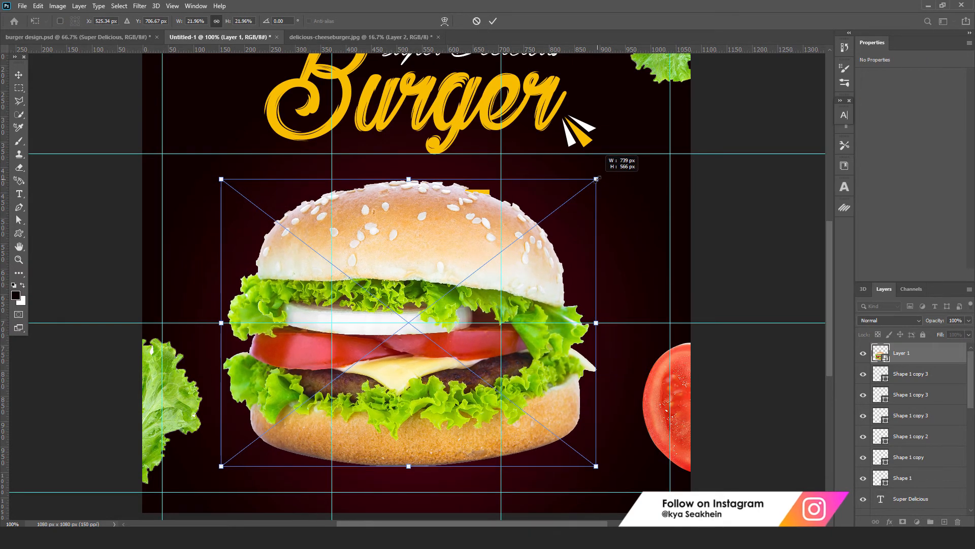
left_click(492, 22)
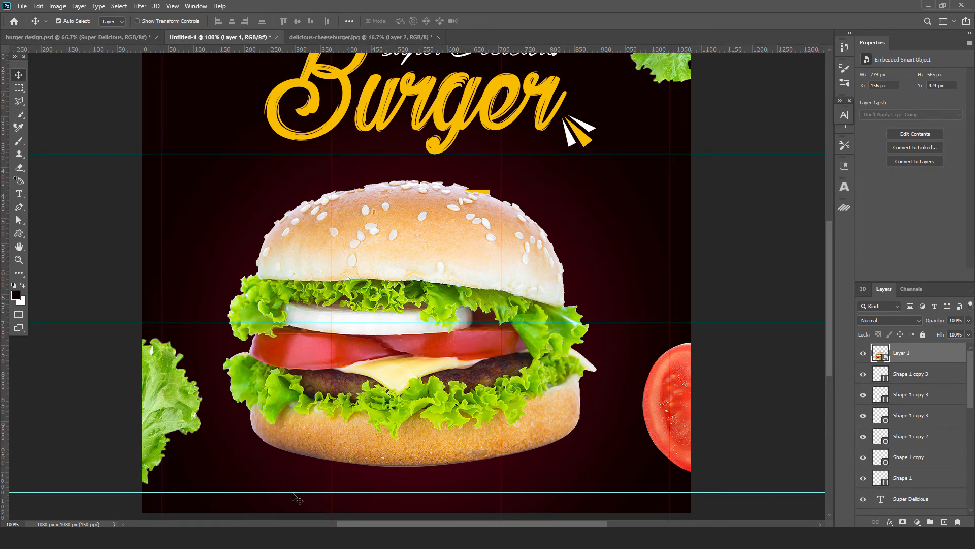
- On a new layer directly beneath the burger layer, paint a soft black shadow spot behind the burger with a 500 px brush
left_click(908, 376)
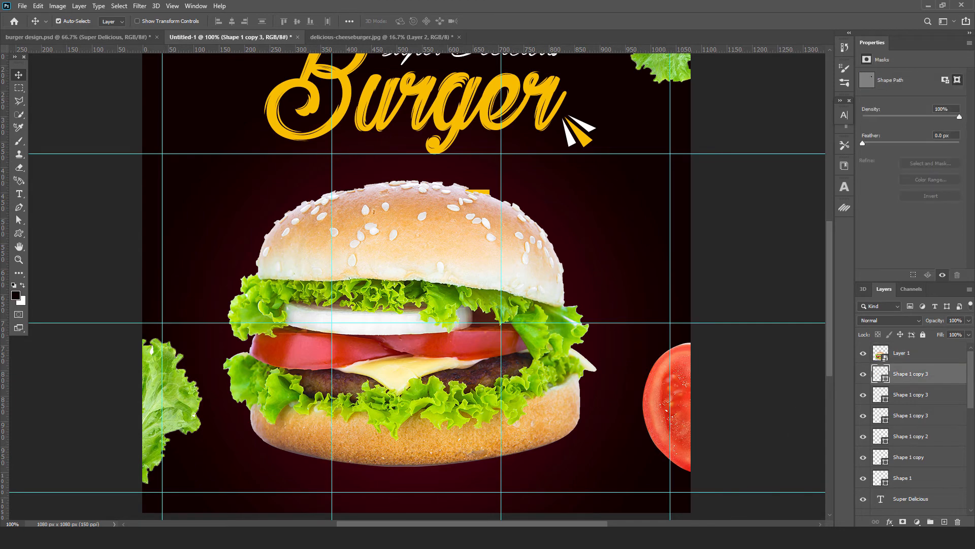
left_click(943, 522)
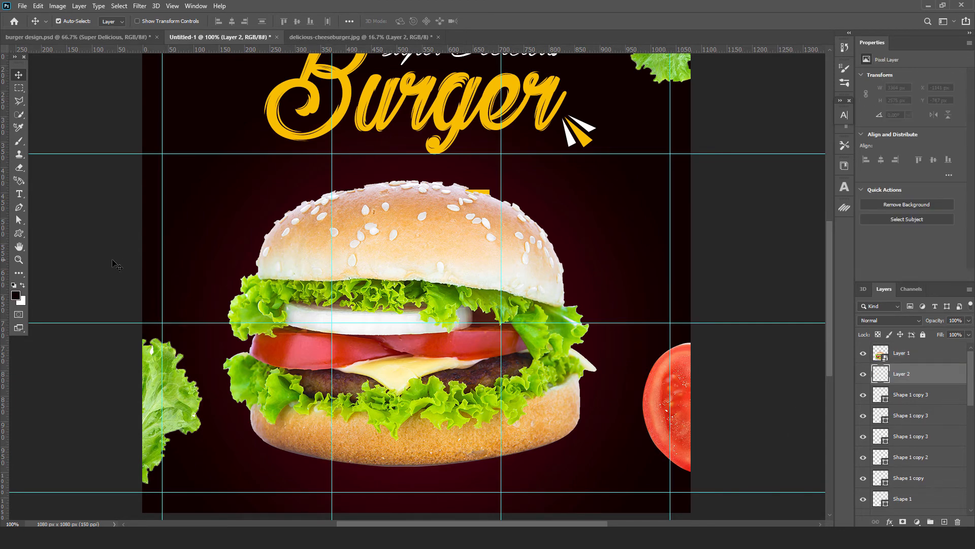
left_click(20, 140)
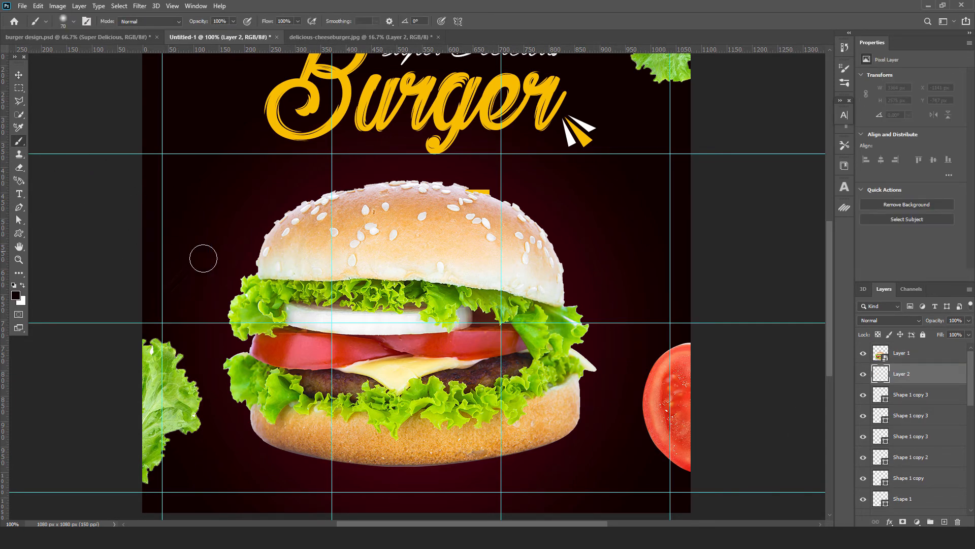
key("alt")
key("bracketright")
key("bracketright")
key("bracketright")
key("bracketright")
key("bracketright")
key("bracketright")
key("bracketright")
key("bracketright")
key("ctrl+minus")
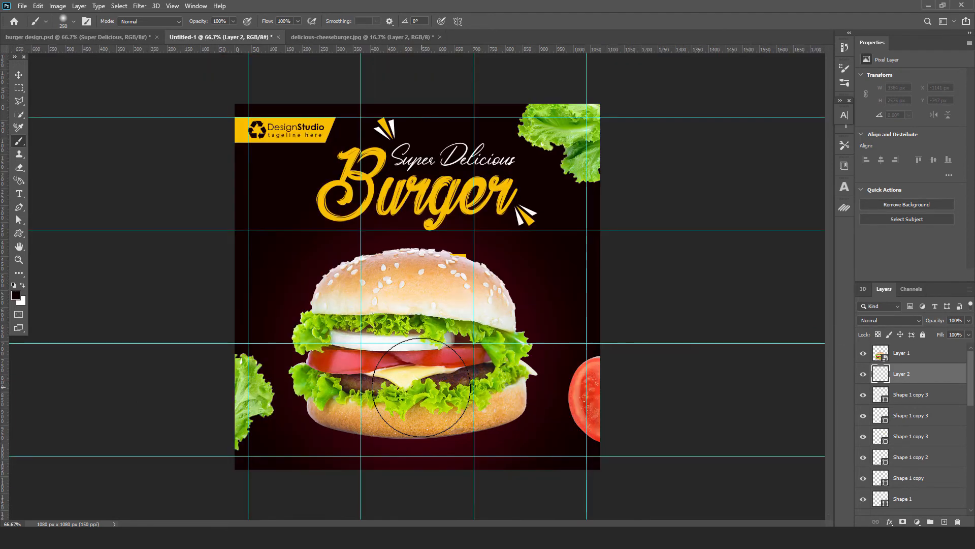
key("bracketright")
key("bracketright")
key("bracketright")
mouse_move(414, 412)
left_mouse_down()
mouse_move(356, 396)
mouse_move(472, 391)
left_mouse_up()
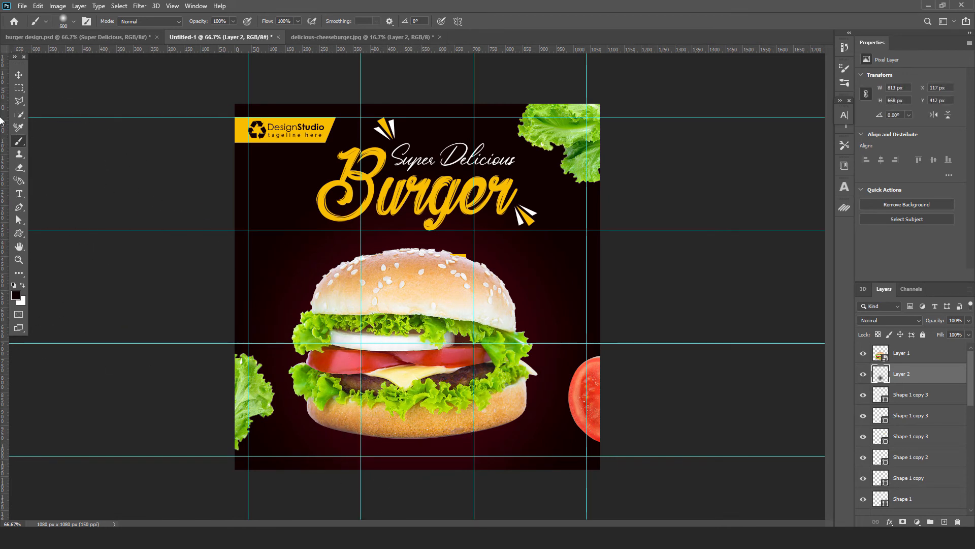
- Flatten and widen the shadow spot to about 1201 by 87 px and place it under the burger's base
left_click(21, 76)
key("ctrl+t")
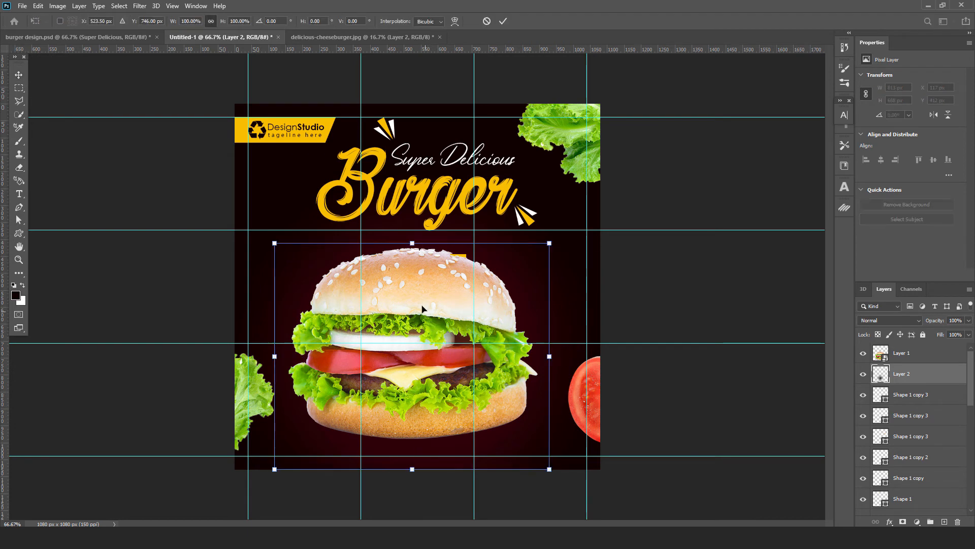
left_click_drag(415, 301, 430, 428)
left_click_drag(556, 434, 600, 435)
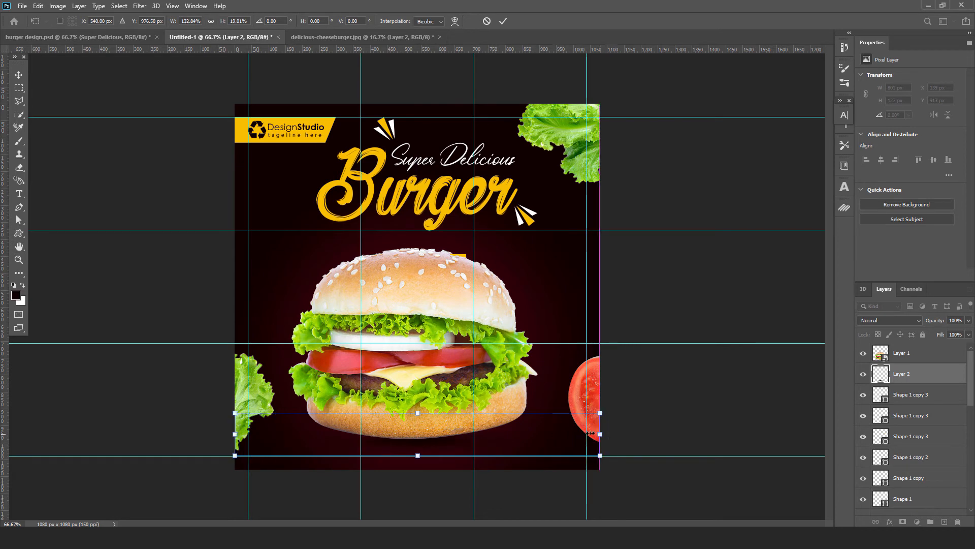
left_click_drag(418, 413, 450, 447)
left_click_drag(599, 439, 624, 439)
key("Return")
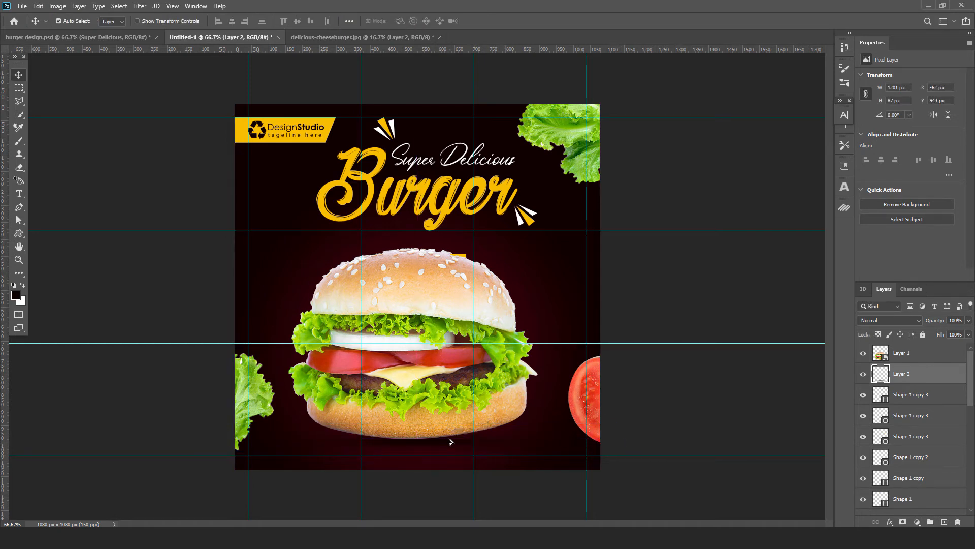
- Duplicate the shadow, narrow the copy to about 563 px wide and place it under the right half of the bottom bun
left_click_drag(442, 445, 515, 431)
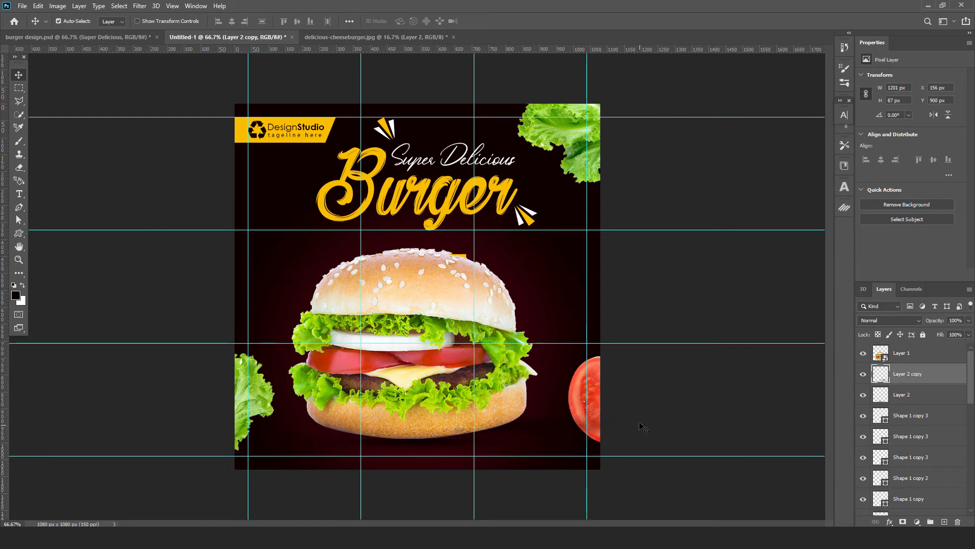
key("ctrl+t")
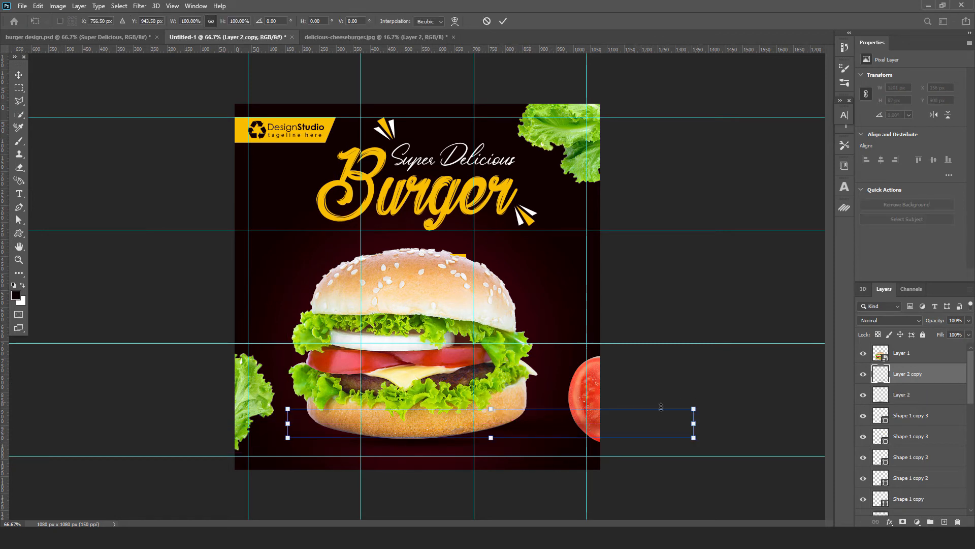
left_click_drag(693, 422, 589, 422)
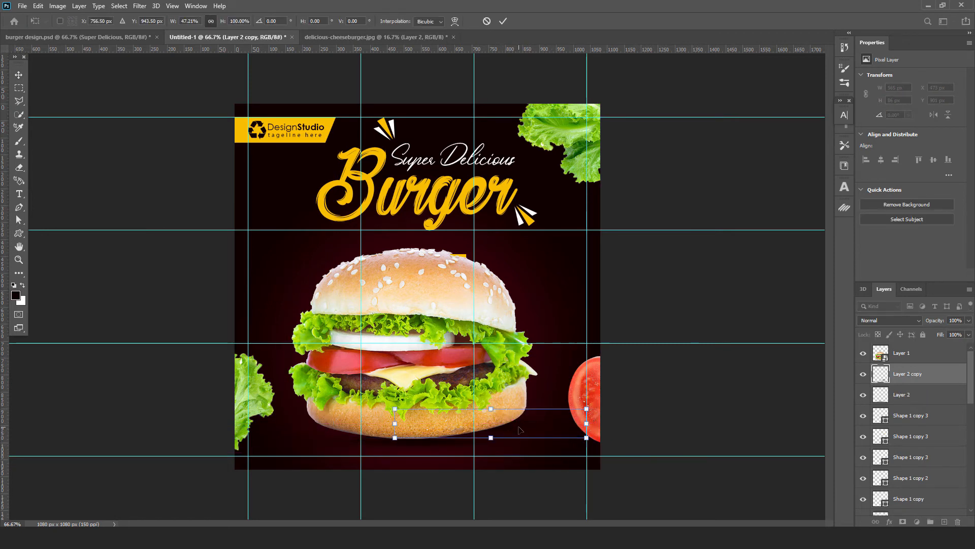
key("Return")
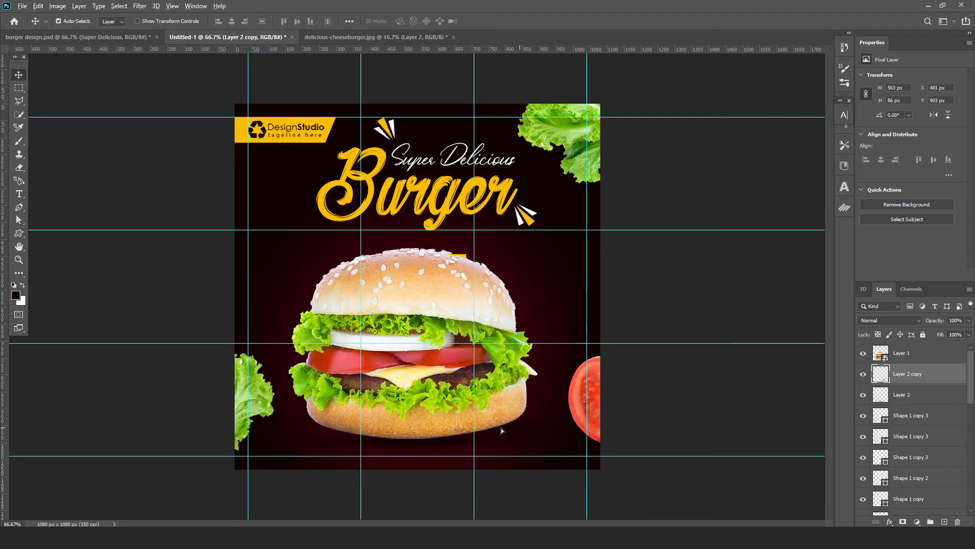
- Duplicate the narrow shadow and position the copy under the left half of the bottom bun, at about X 41 px, Y 903 px
left_click_drag(502, 431, 338, 430)
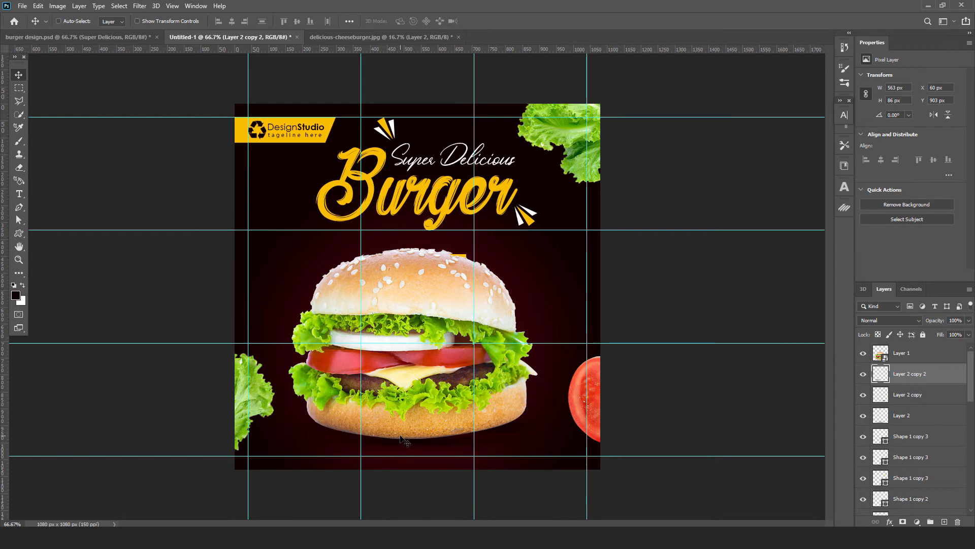
scroll(320, 398, "up", 2)
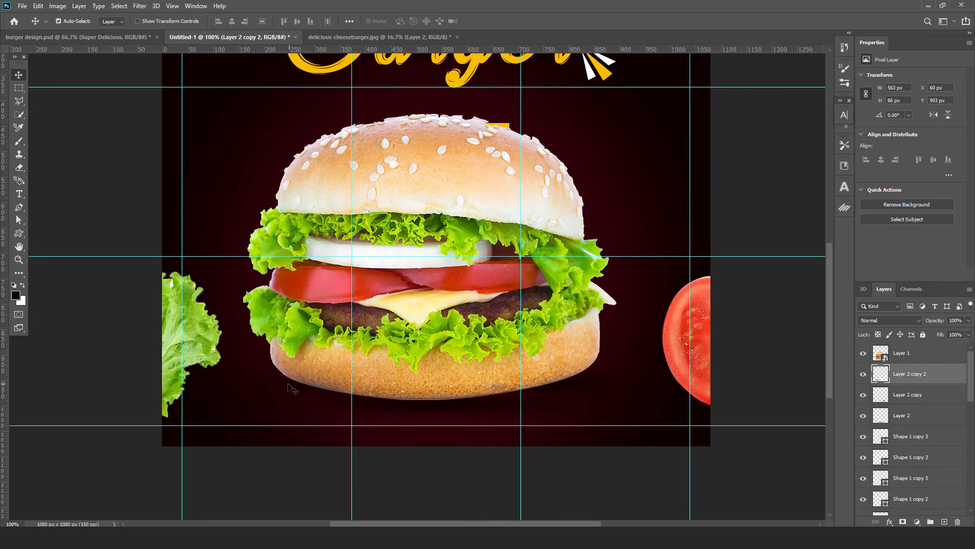
left_click_drag(292, 389, 283, 389)
scroll(543, 243, "down", 1)
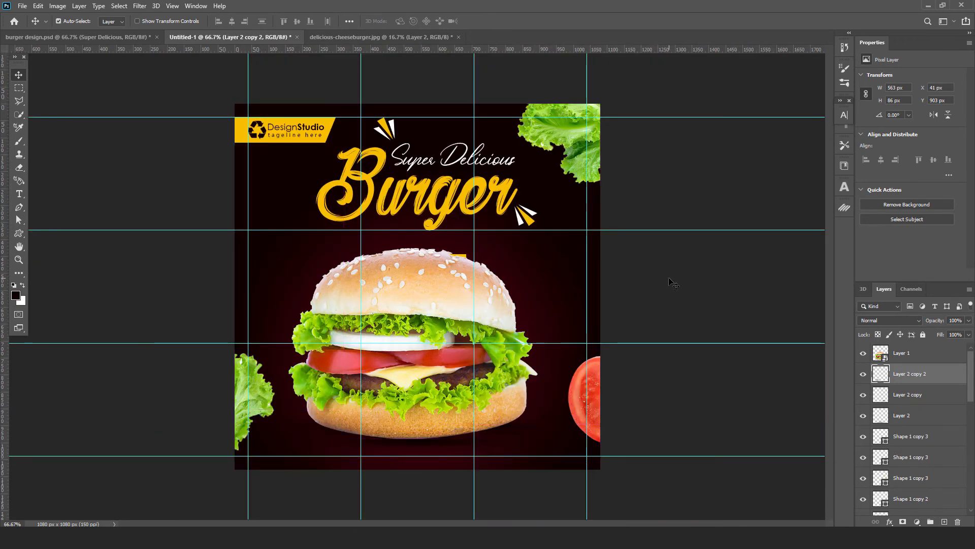
- Align the burger's horizontal center with the Background layer and deselect the layers
left_click(673, 283)
left_click(441, 280)
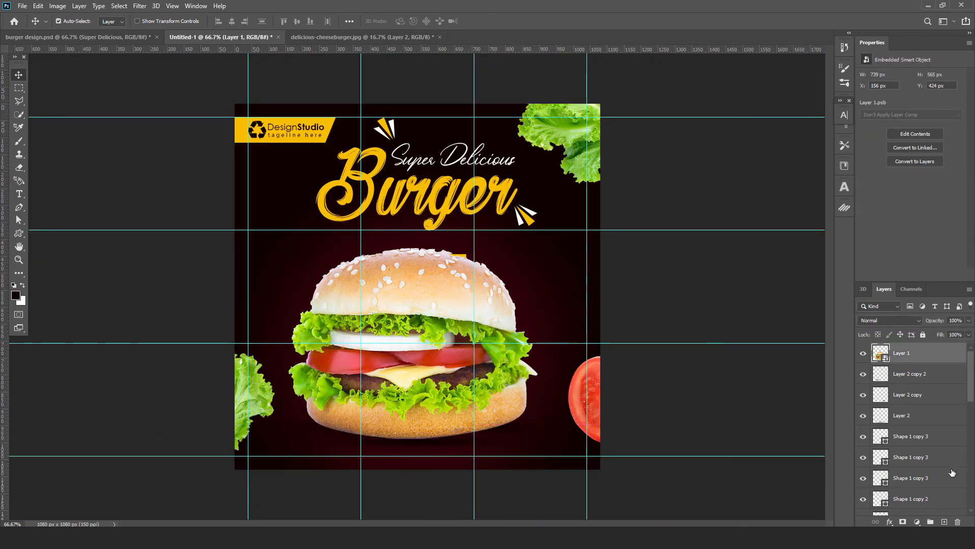
left_click_drag(971, 384, 971, 487)
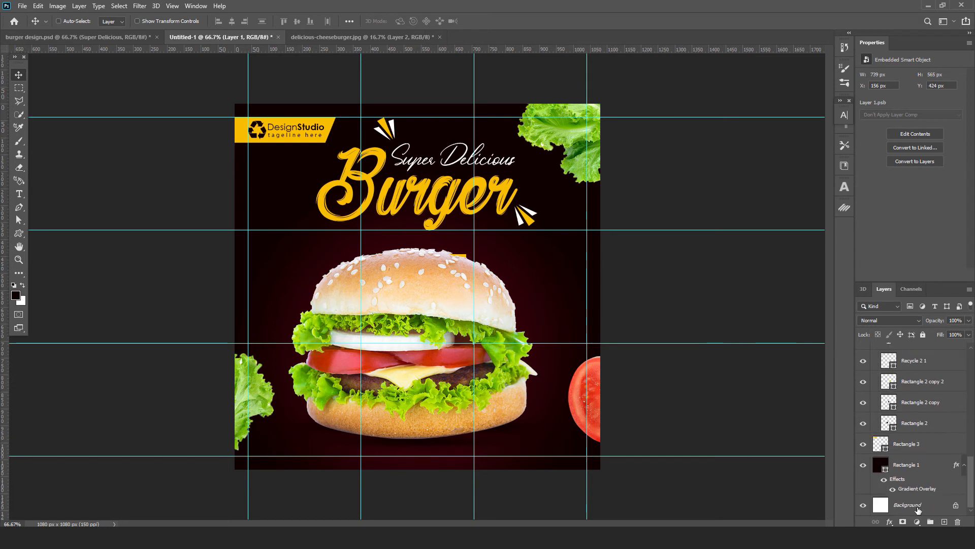
left_click(904, 507)
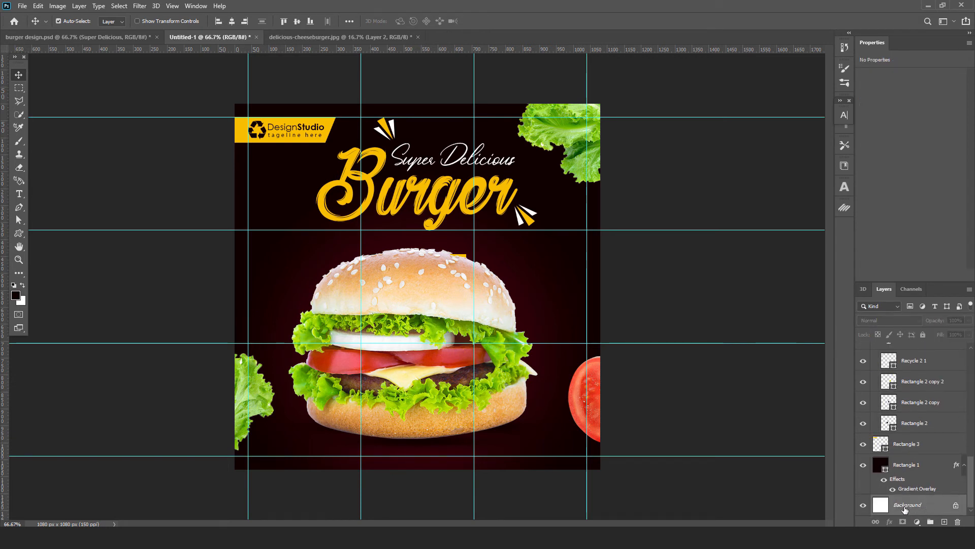
left_click(232, 21)
left_click(655, 275)
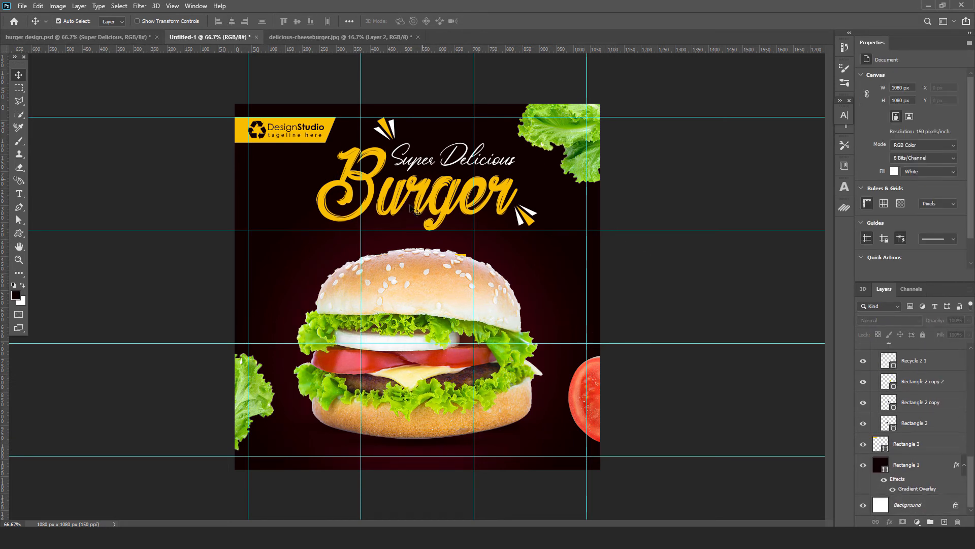
- Examine the burger design.psd reference for the discount badge, and return to the Untitled-1 document
key("ctrl+shift+Tab")
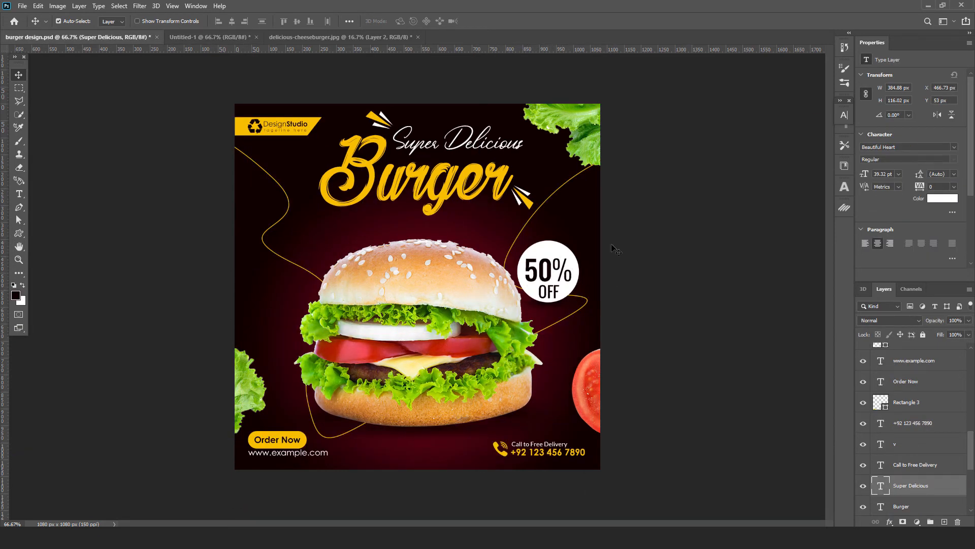
left_click(306, 37)
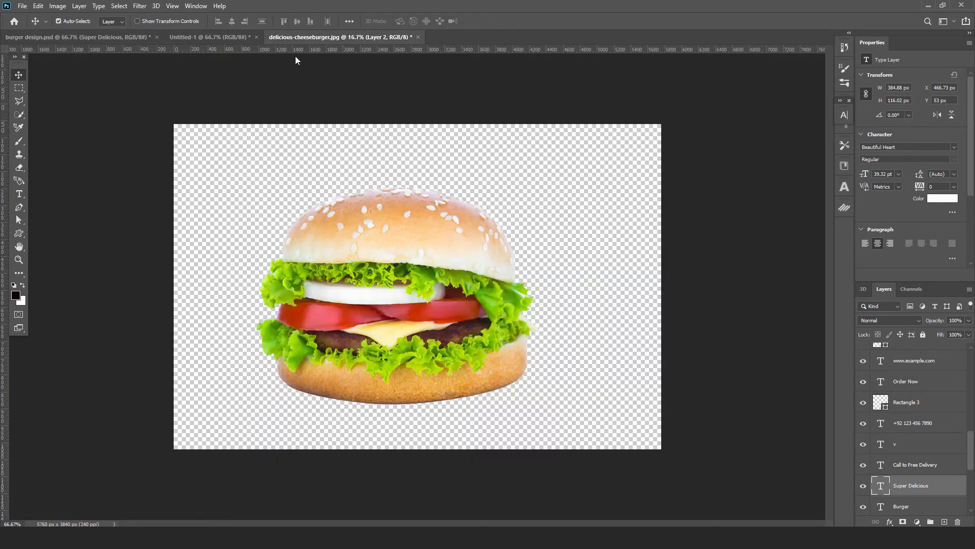
left_click(189, 39)
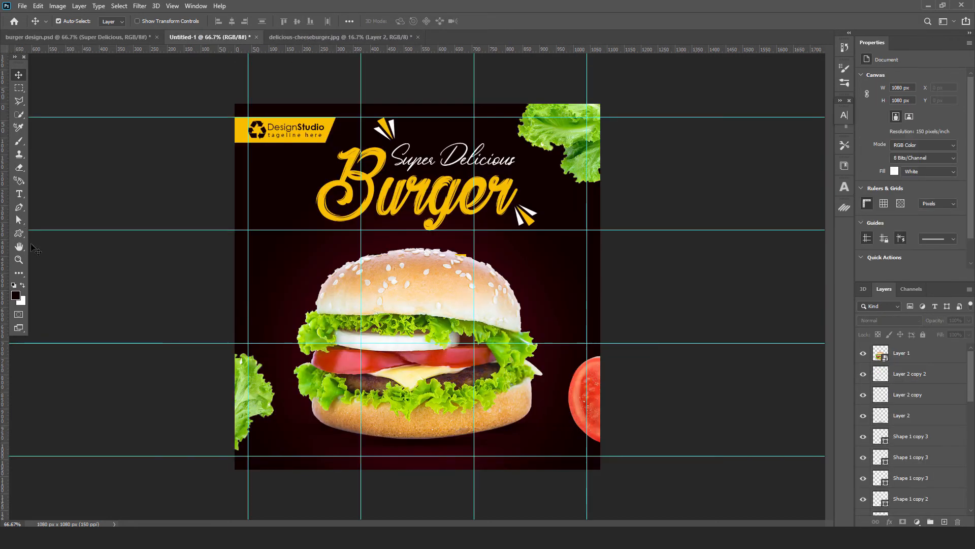
- Draw a circle of about 168 px at the burger's upper right with the Ellipse tool and fill it with ffffff
left_click(20, 234)
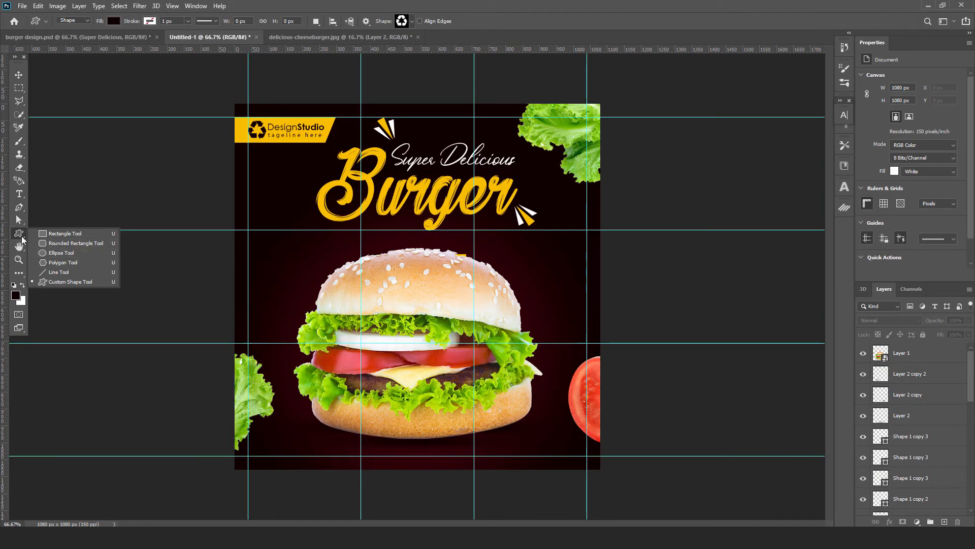
left_click(59, 254)
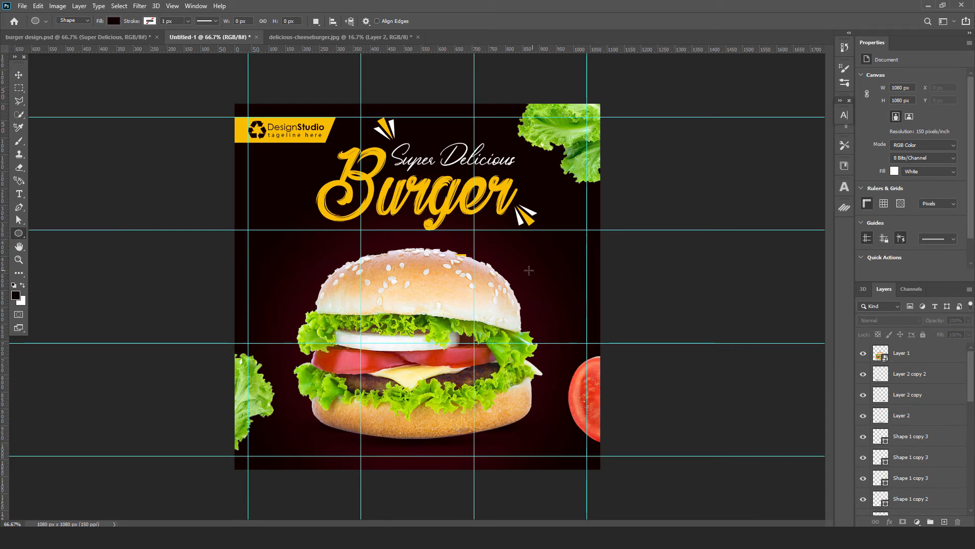
left_click_drag(515, 261, 556, 301)
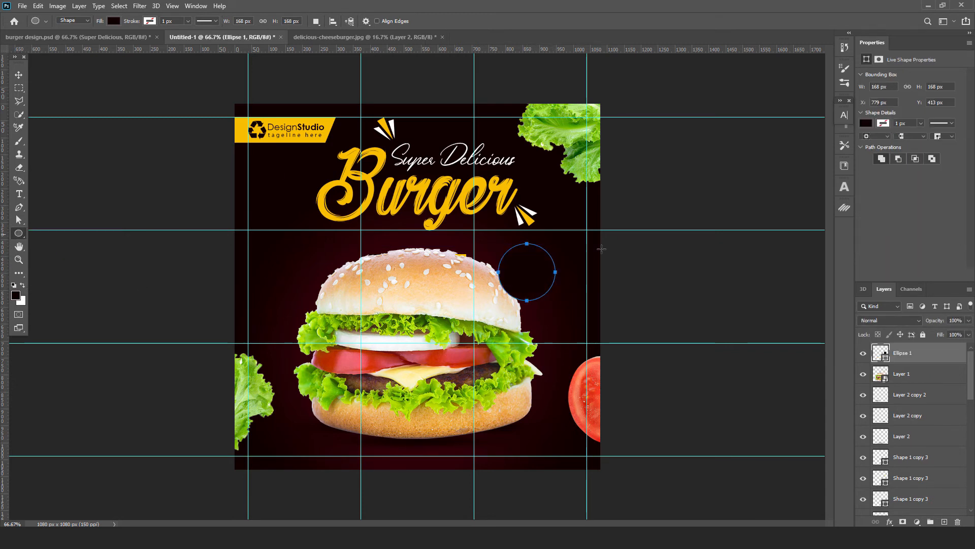
double_click(880, 353)
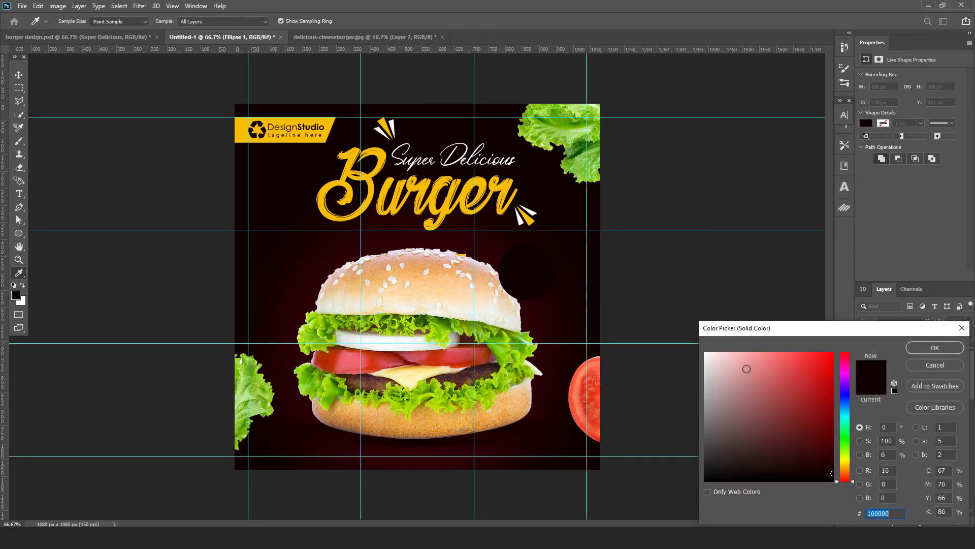
type("ffffff")
left_click(935, 348)
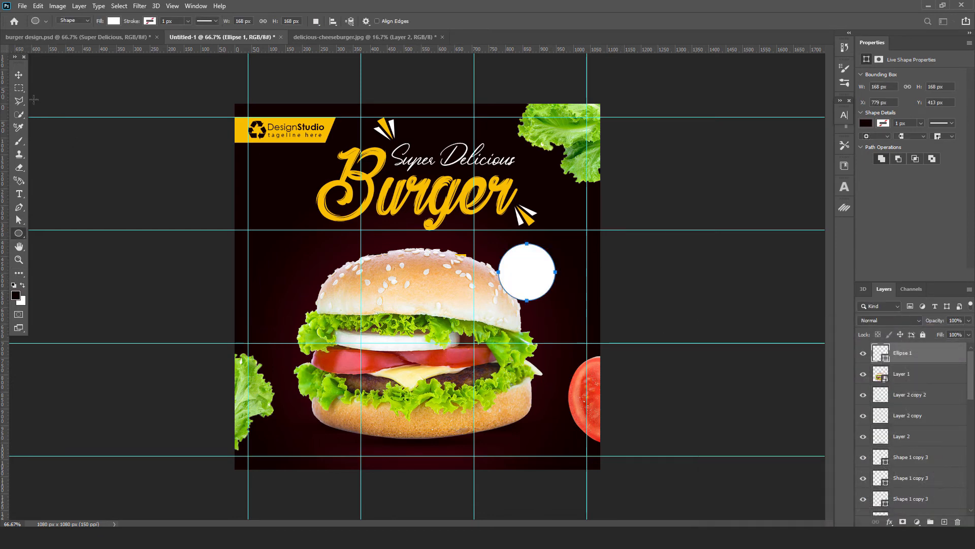
- Move the white circle beside the top bun's right edge and scale it proportionally to about 186 px
left_click(20, 75)
left_click_drag(533, 268, 587, 263)
key("ctrl+t")
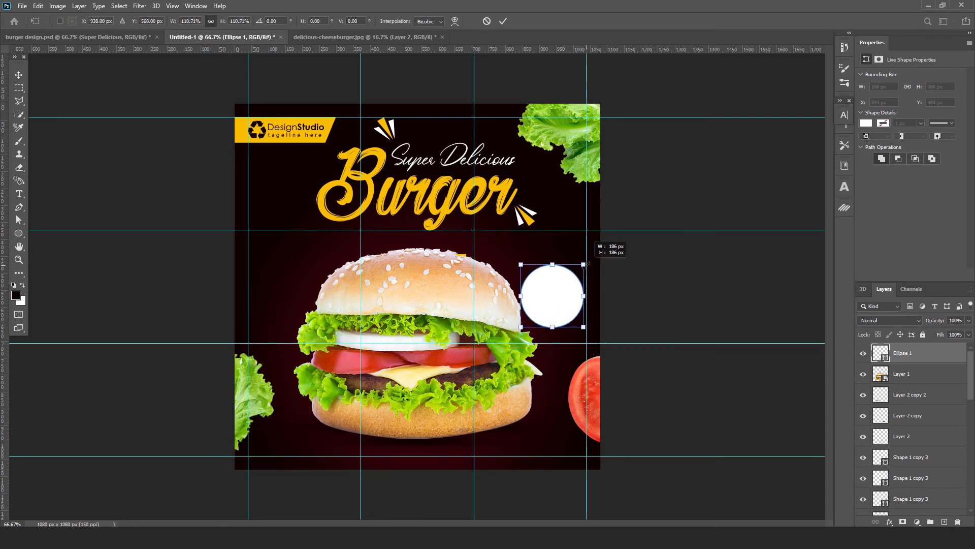
key("Return")
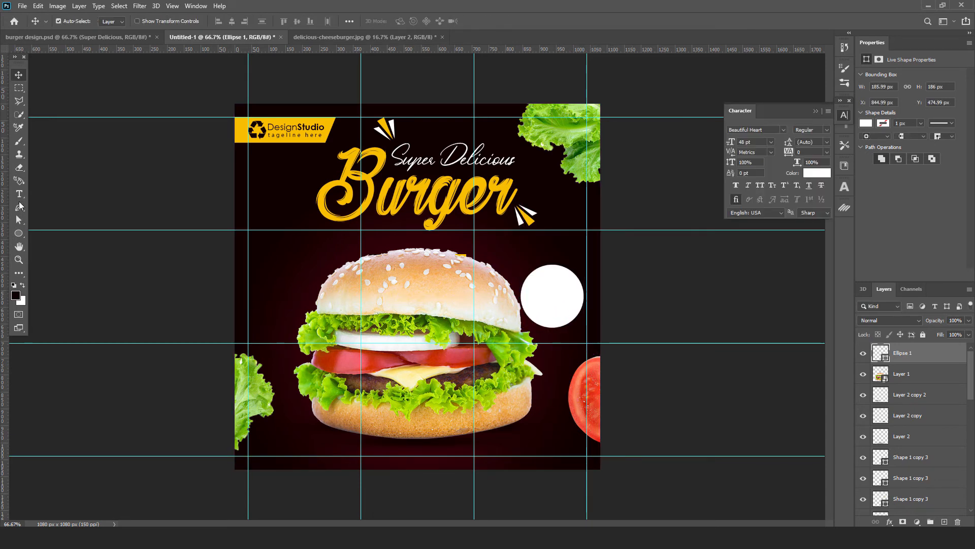
- Add the text "50" above the white circle and set its font to Oswald
left_click(18, 195)
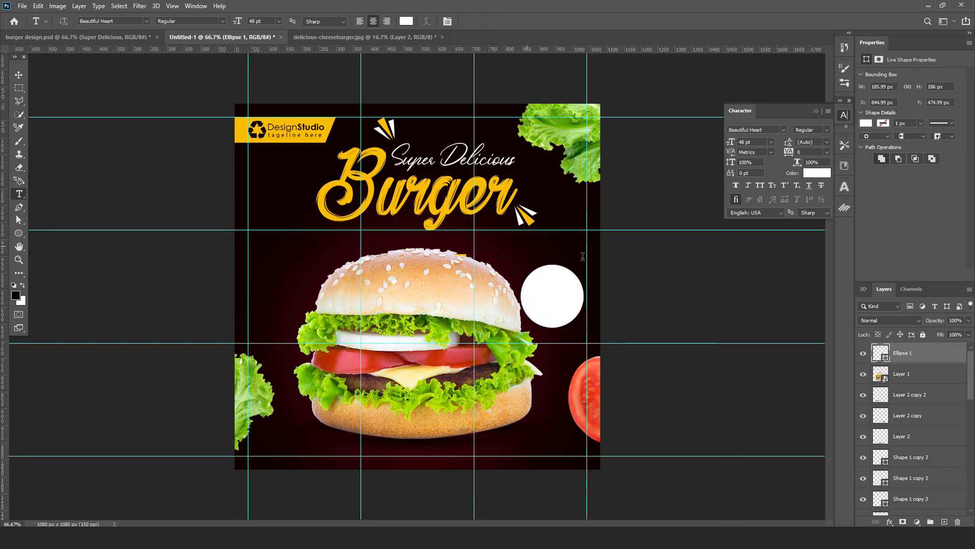
left_click_drag(466, 216, 586, 263)
type("50")
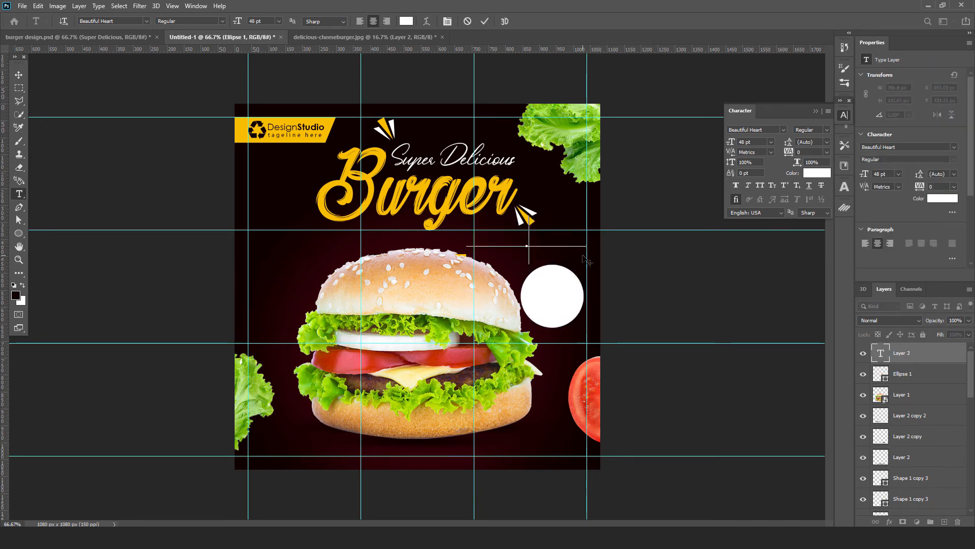
key("ctrl+a")
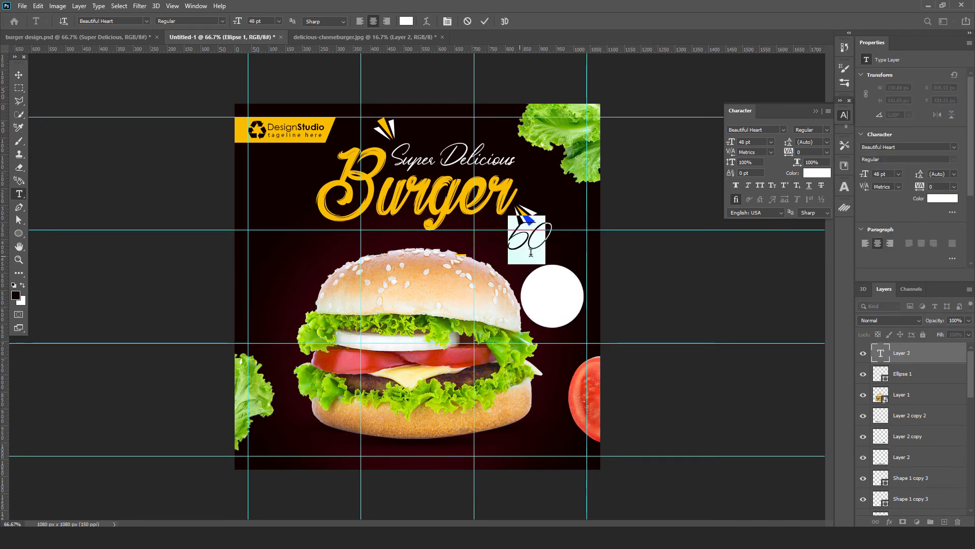
left_click(783, 130)
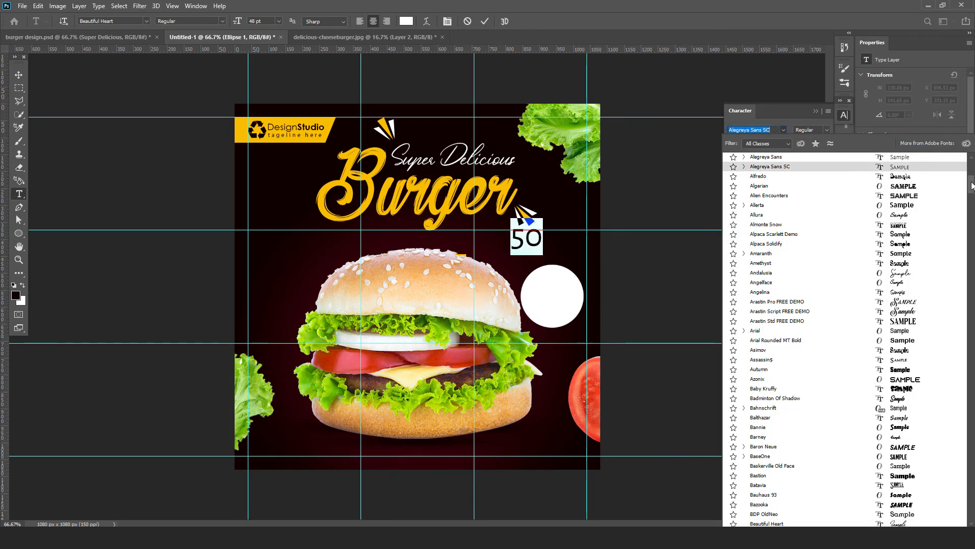
left_click_drag(971, 187, 973, 171)
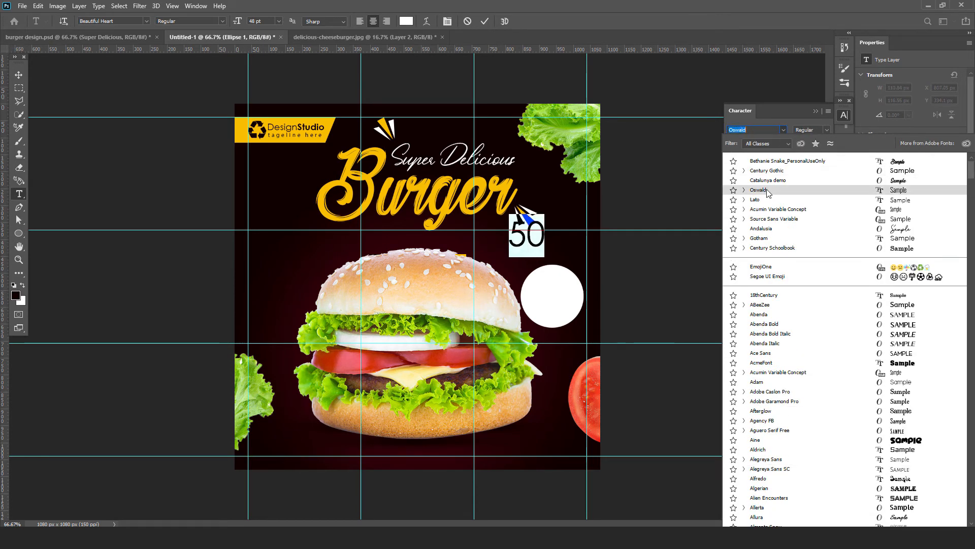
left_click(759, 190)
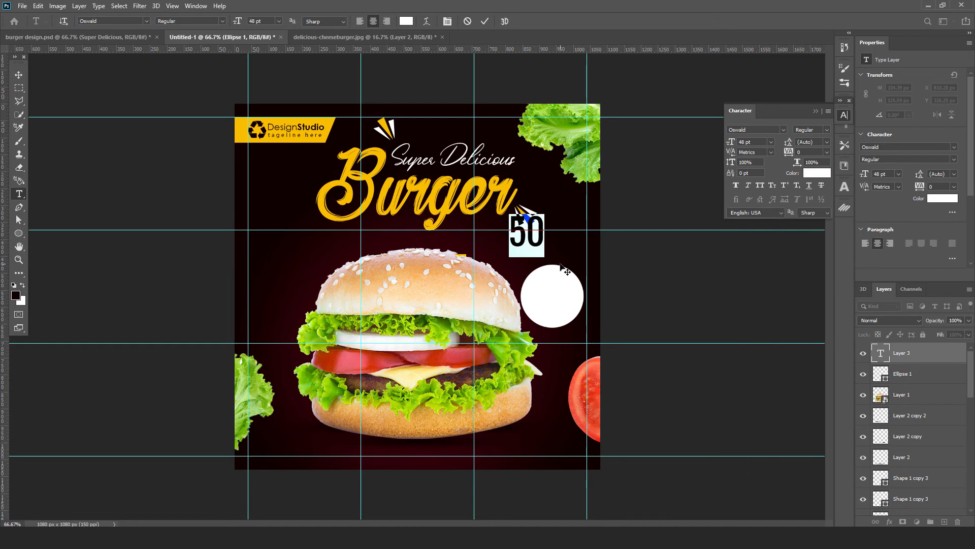
- Append "%" to the "50" text and set the whole text to Oswald's Light style
key("Right")
type("%")
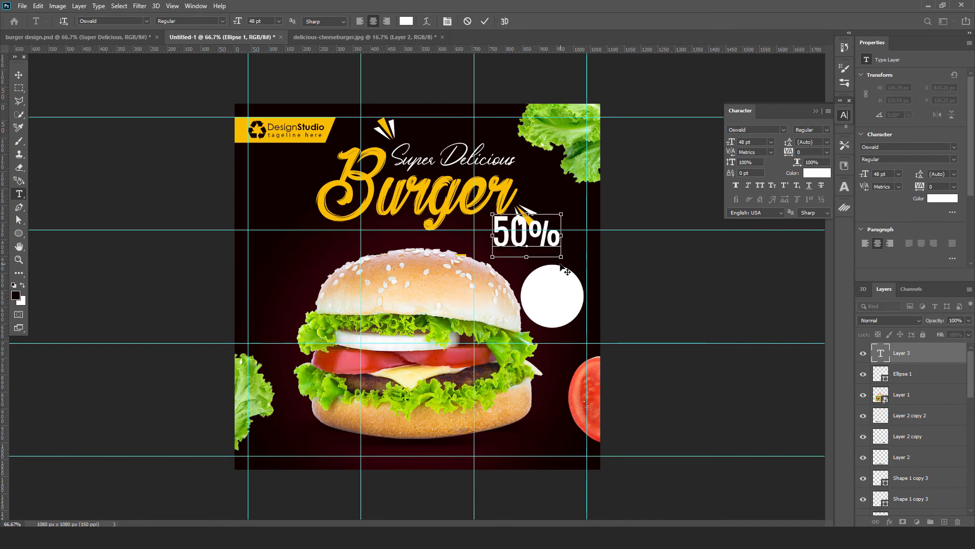
key("ctrl+a")
left_click(828, 130)
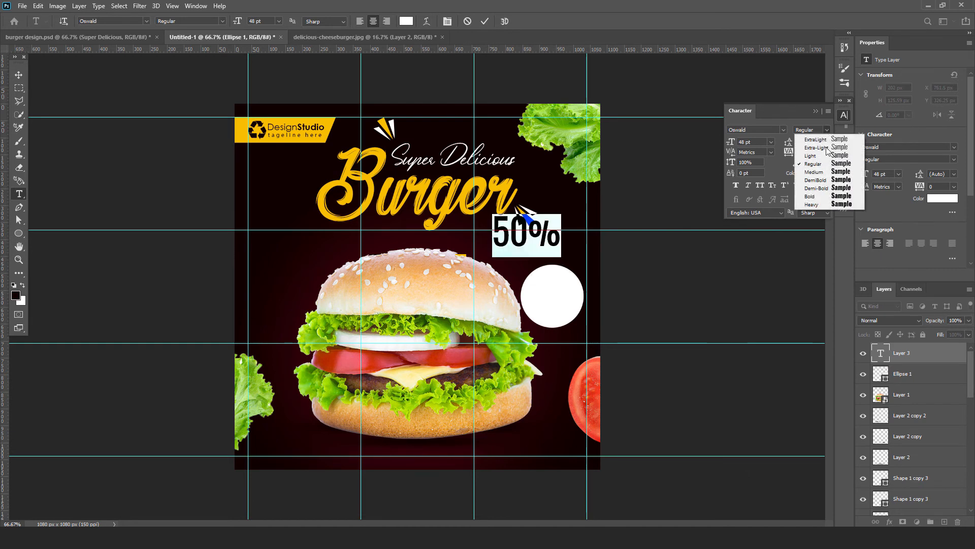
left_click(812, 152)
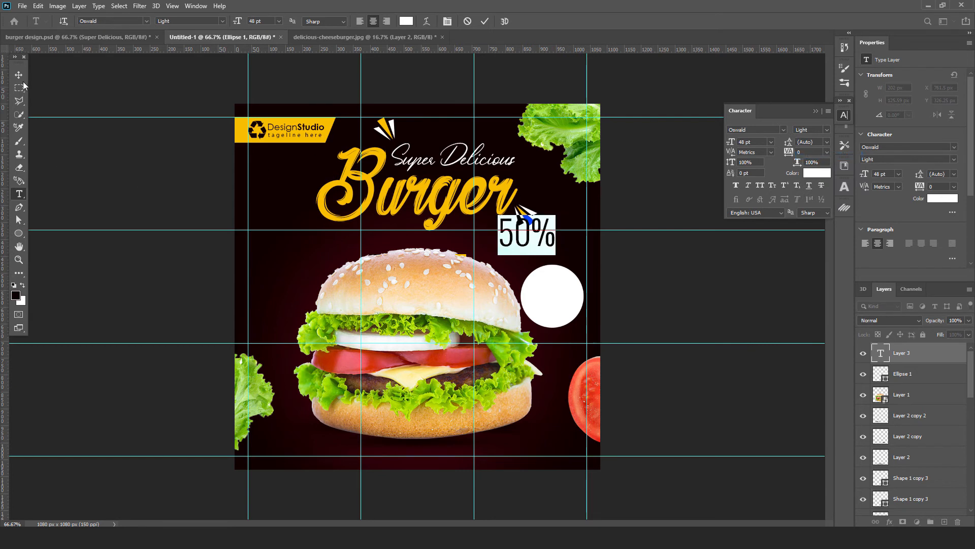
- Move the "50%" text onto the white circle and recolor it with the dark shade sampled from the poster background
left_click(19, 75)
left_click_drag(552, 249, 570, 307)
left_click(946, 201)
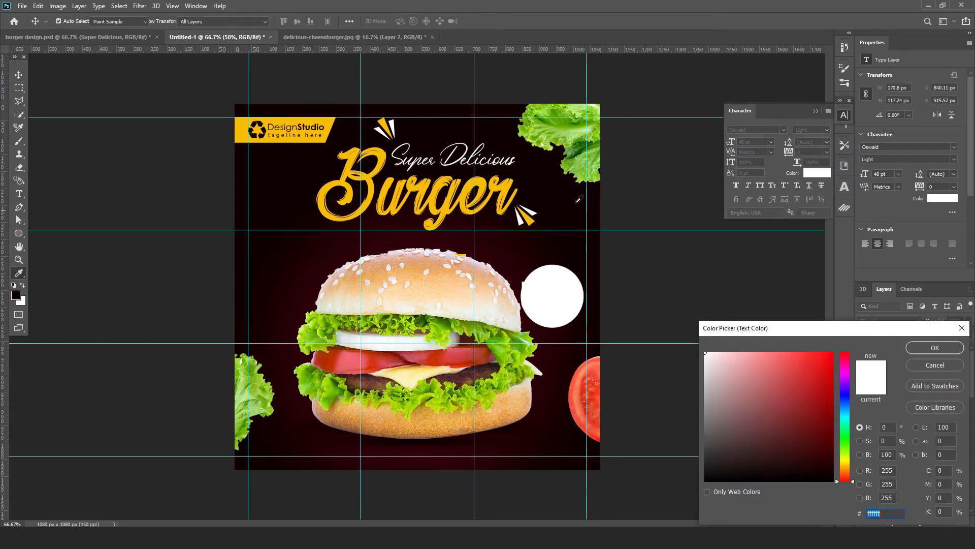
left_click(568, 200)
left_click(925, 349)
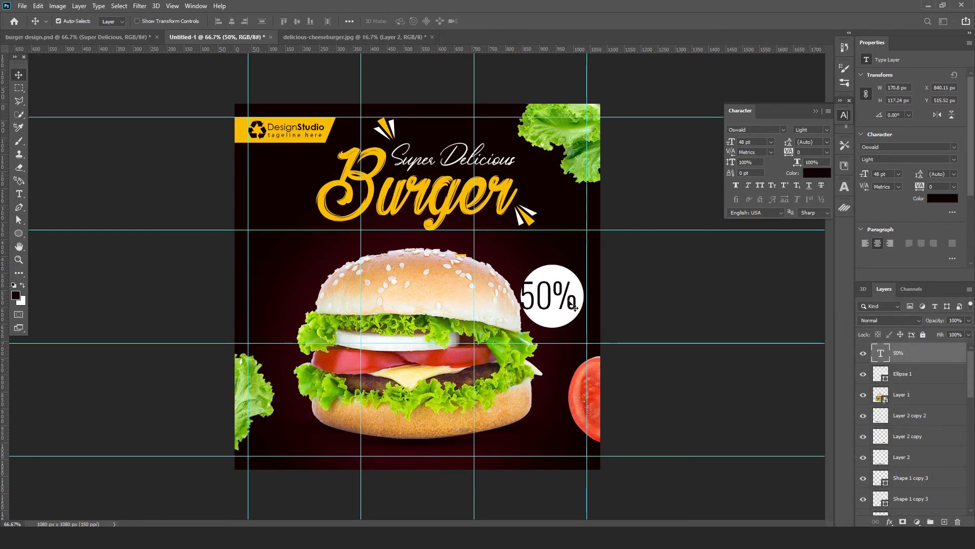
- Scale the "50%" text proportionally to about 85% and center it vertically on the white circle
key("v")
key("ctrl+t")
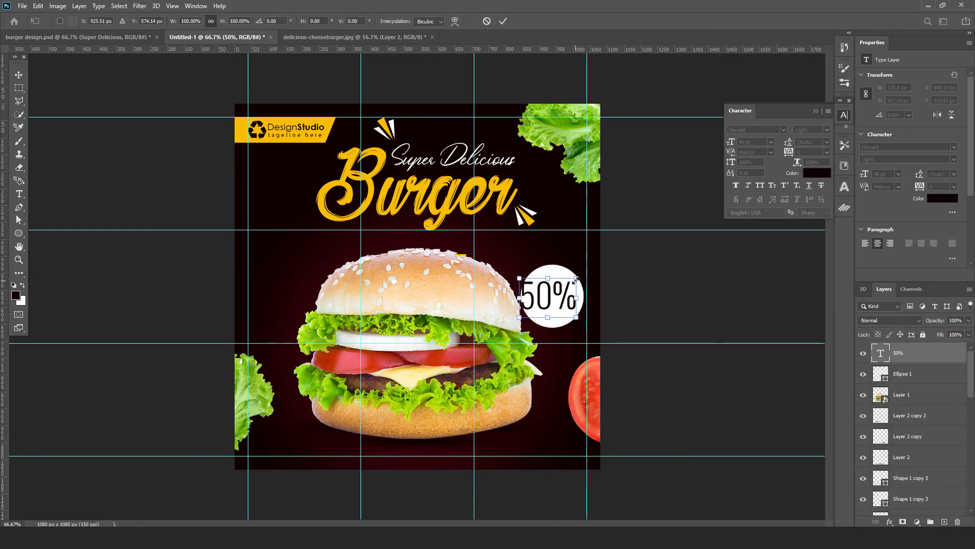
left_click_drag(574, 281, 561, 304)
key("Return")
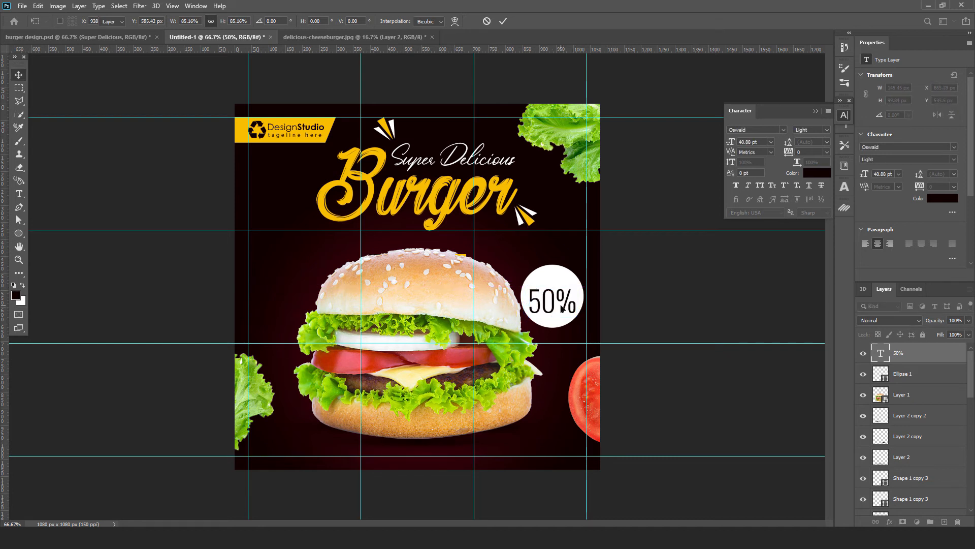
left_click(566, 274, "shift")
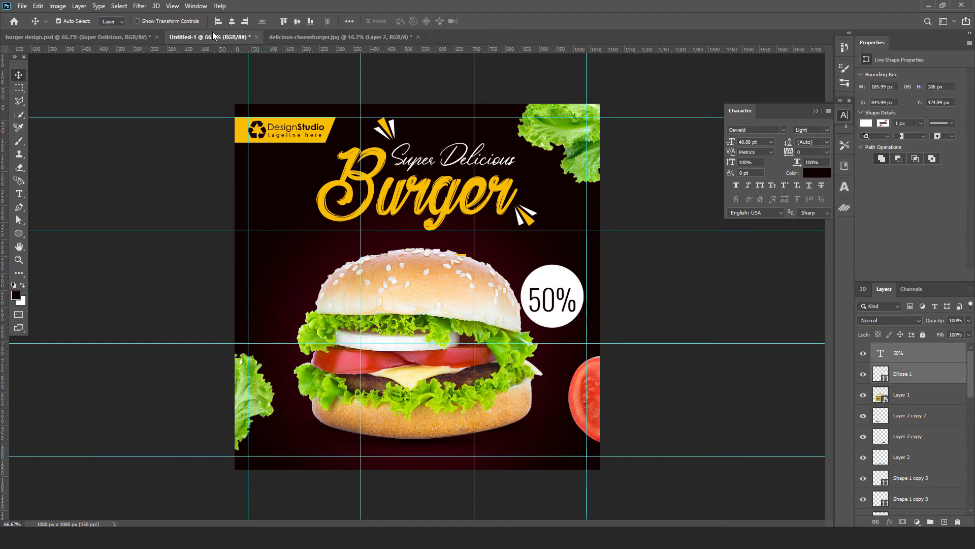
left_click(297, 20)
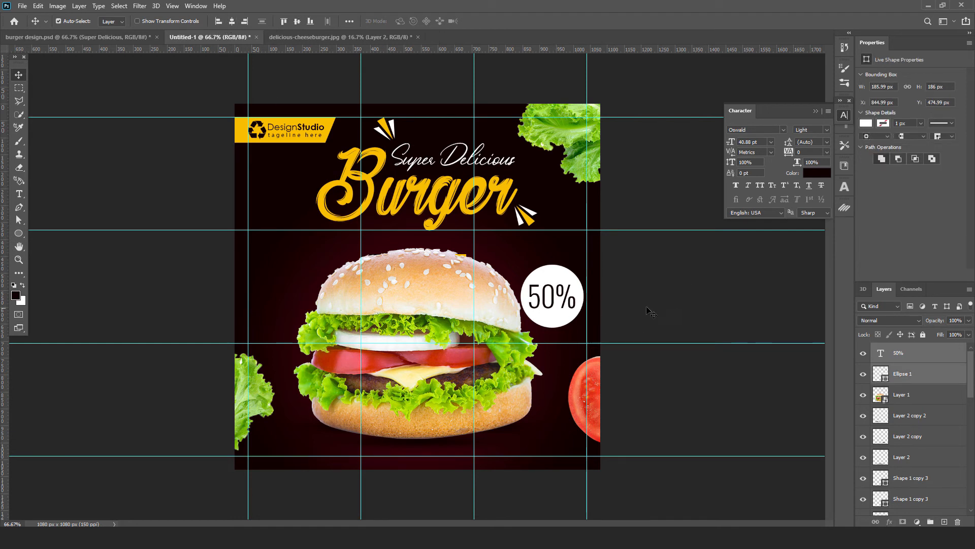
left_click(650, 311)
- Set only the "50" characters of the discount text to the Regular font style
left_click(19, 195)
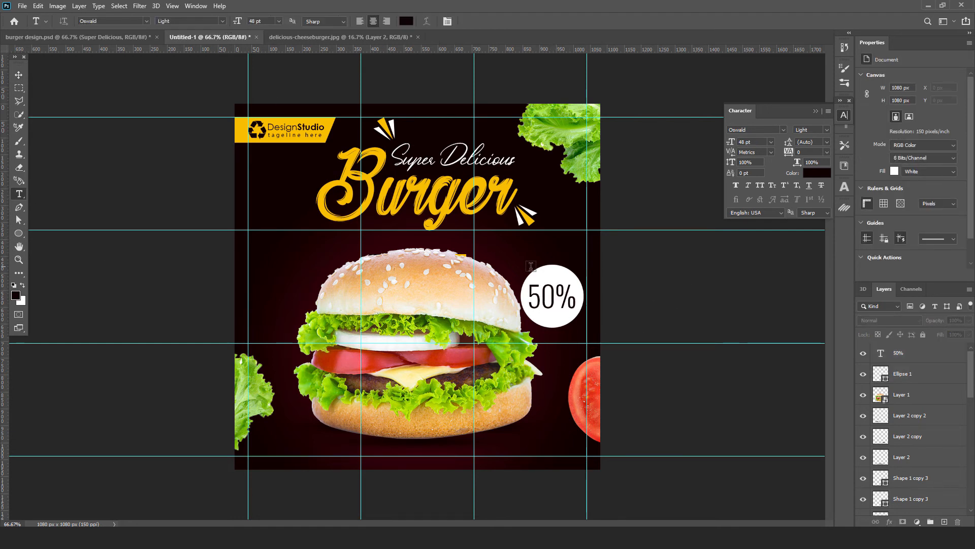
left_click_drag(555, 297, 578, 297)
left_click(554, 302)
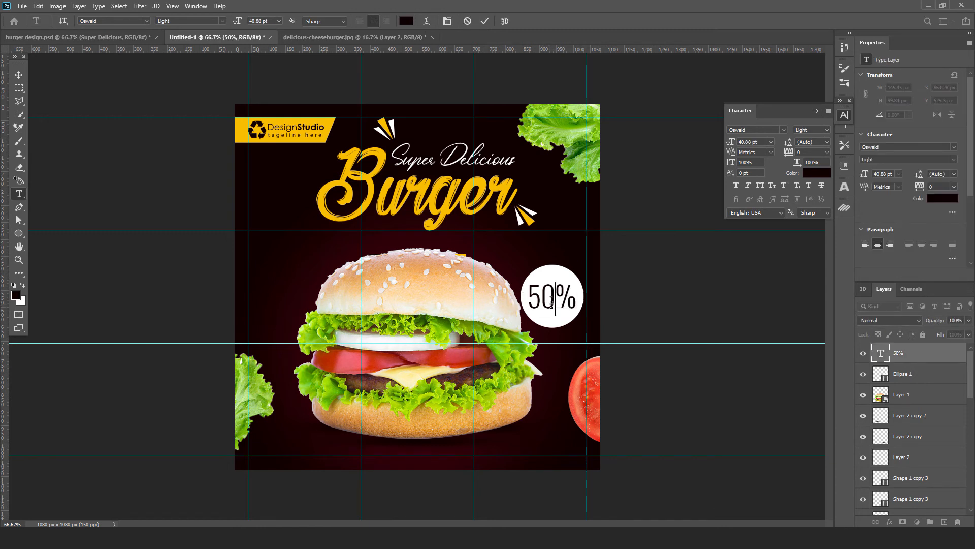
key("shift+End")
key("shift+Home")
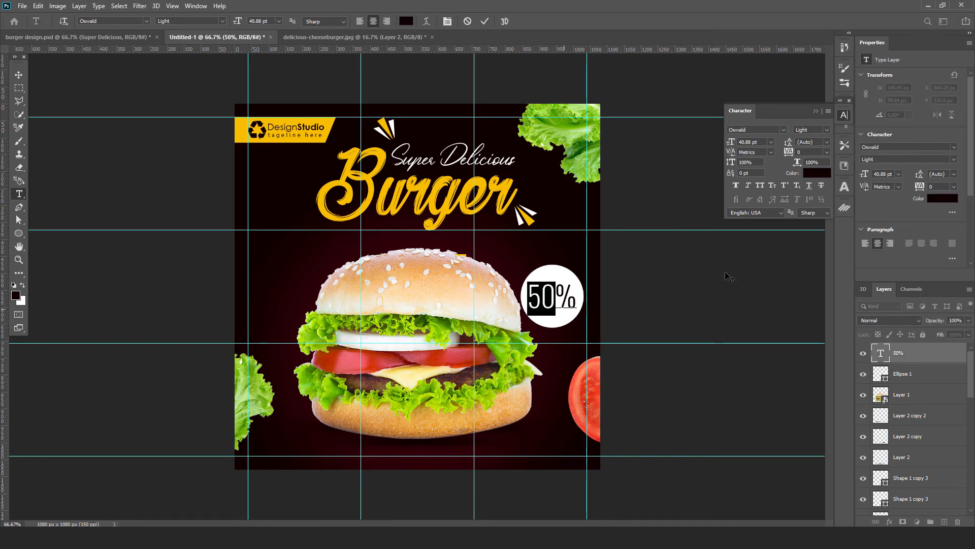
left_click(828, 131)
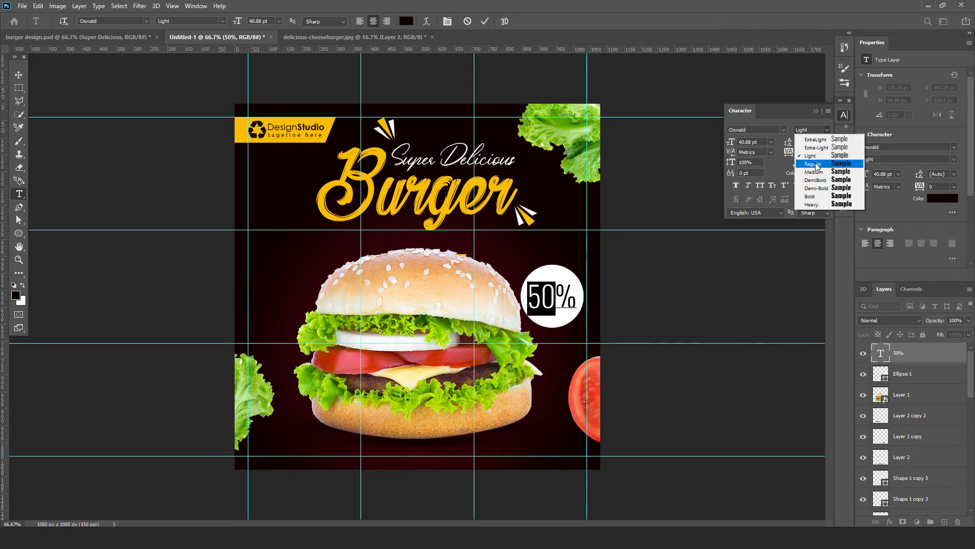
left_click(818, 162)
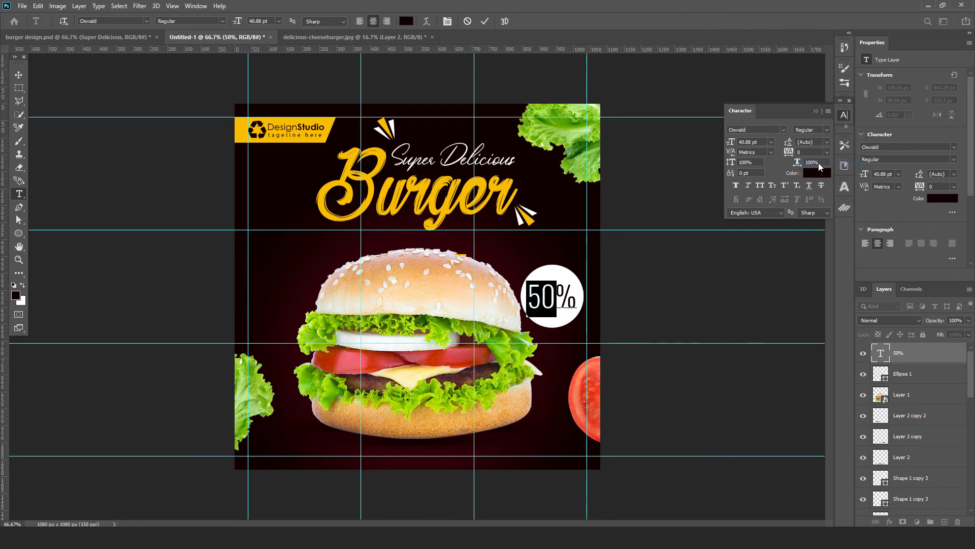
left_click(19, 76)
- Add a separate "OFF" text layer over the badge and set it to Oswald Light
left_click(19, 194)
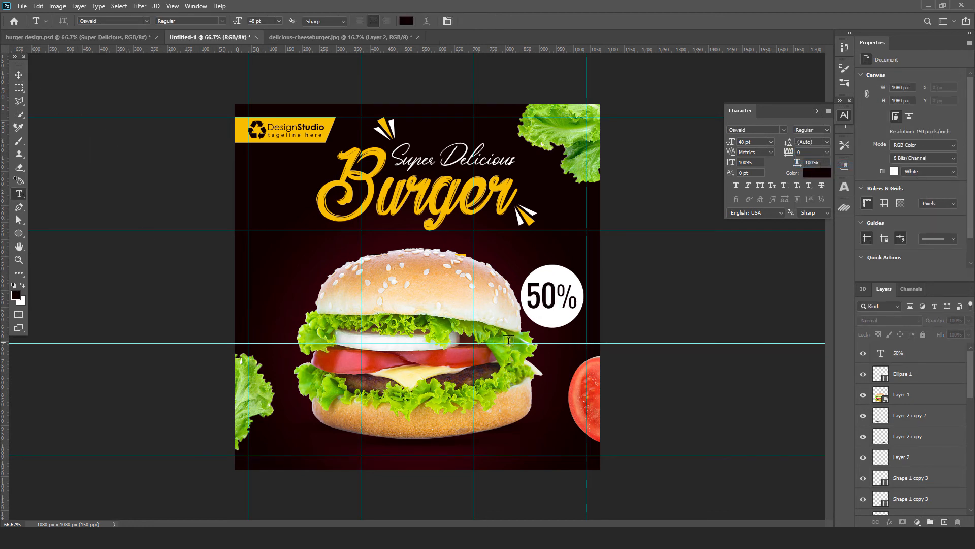
left_click(558, 326)
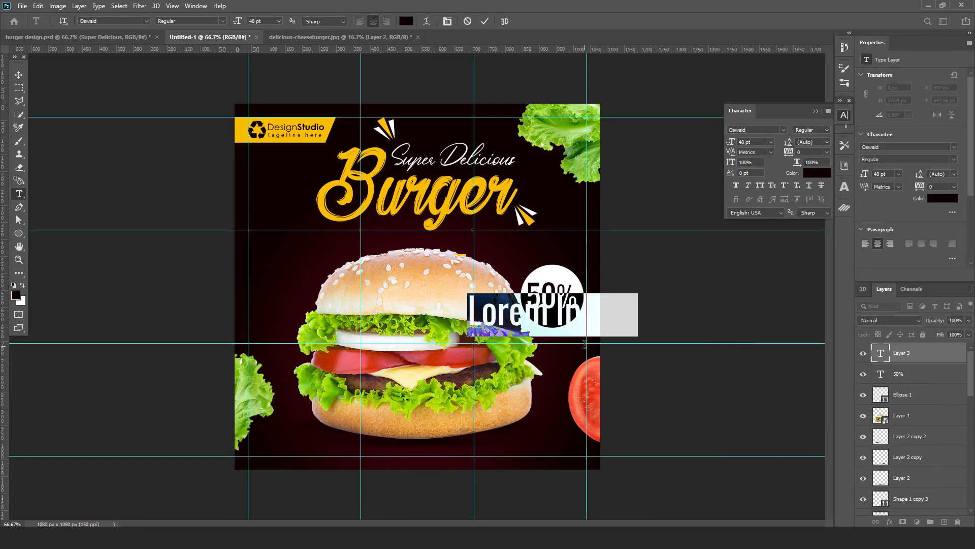
type("OFF")
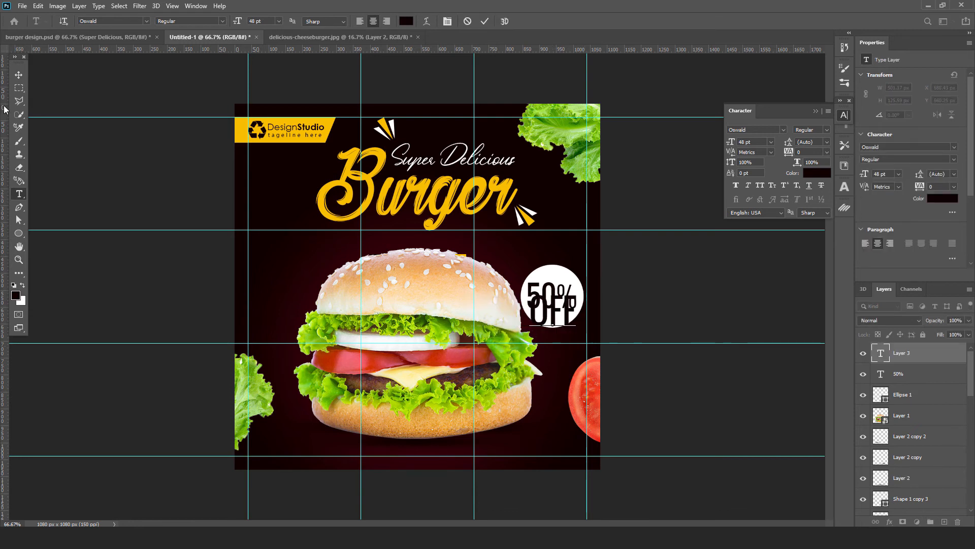
key("ctrl+a")
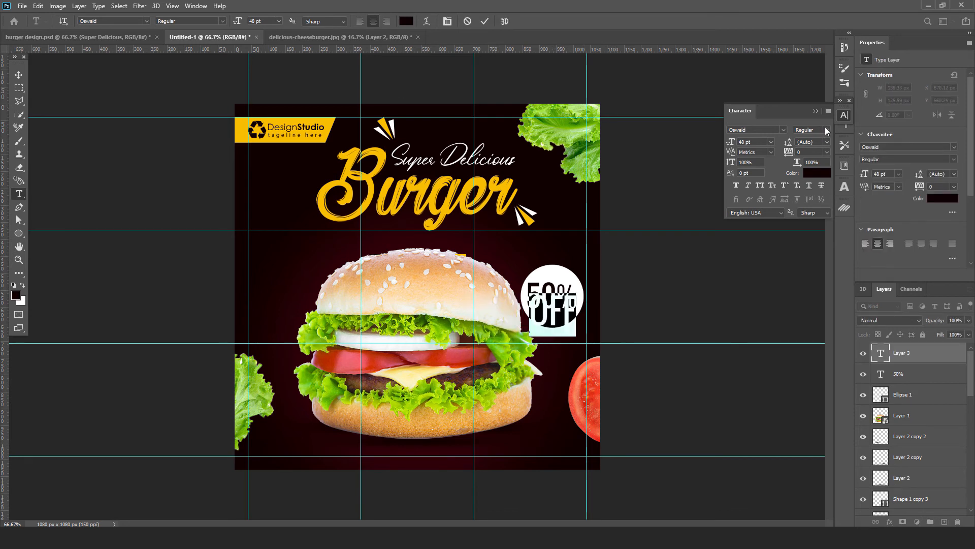
left_click(824, 128)
left_click(821, 154)
key("ctrl+Return")
key("v")
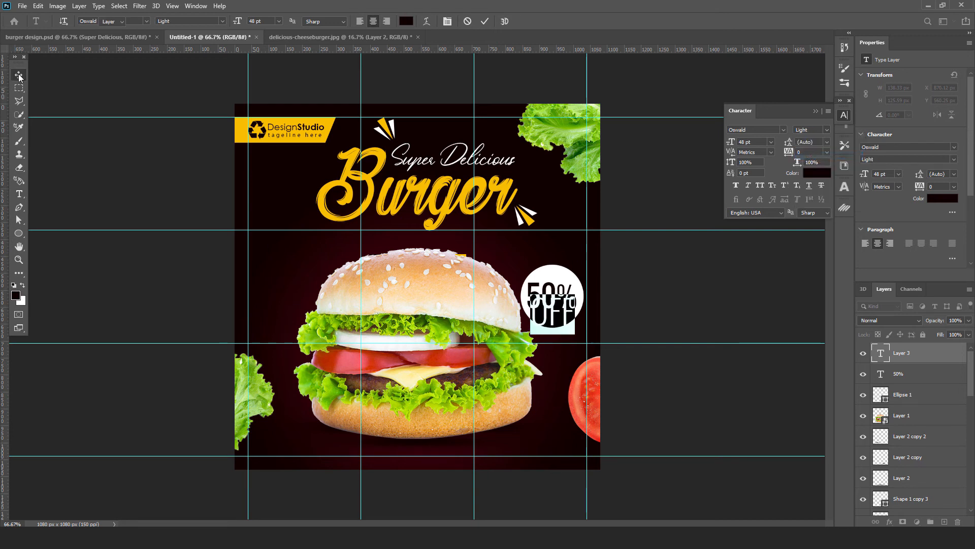
- Scale the "OFF" text proportionally to about 45% and place it beneath "50%" inside the white circle
key("ctrl+t")
left_click_drag(574, 295, 555, 318)
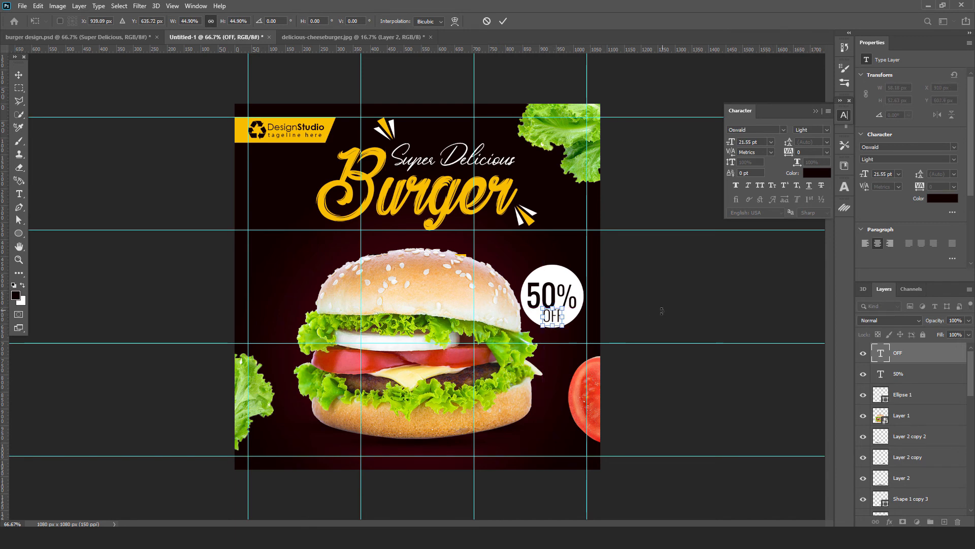
key("Return")
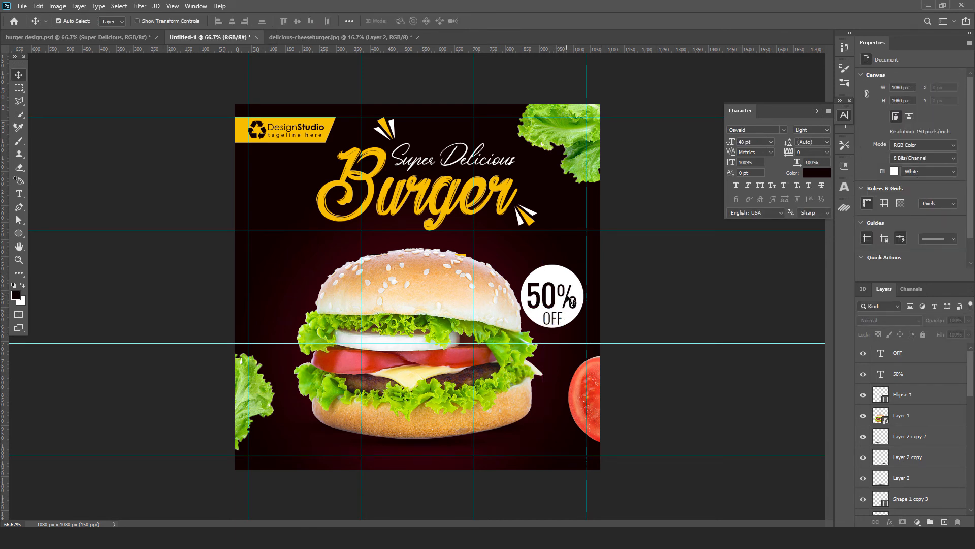
left_click_drag(568, 293, 566, 314)
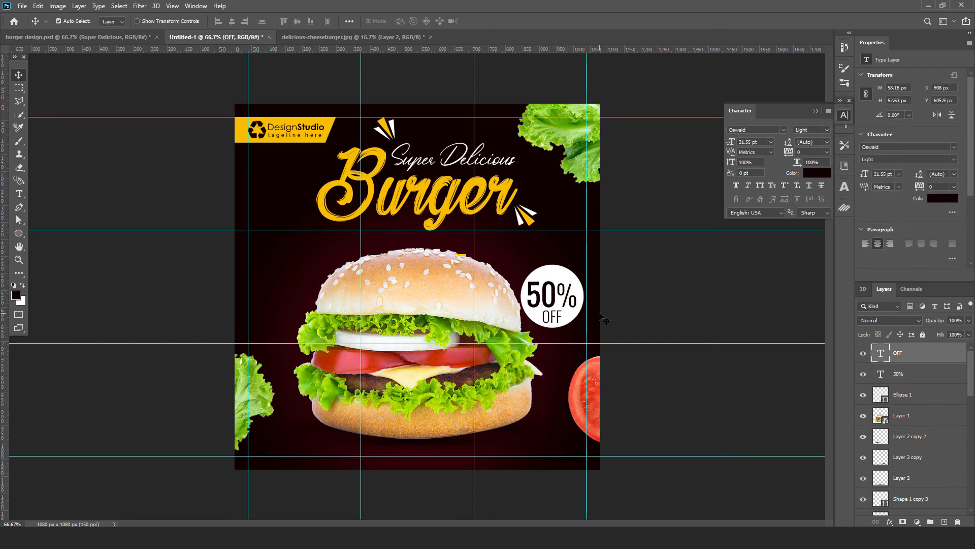
left_click(611, 275)
- Center the "50%" text horizontally on the white circle
left_click(575, 301)
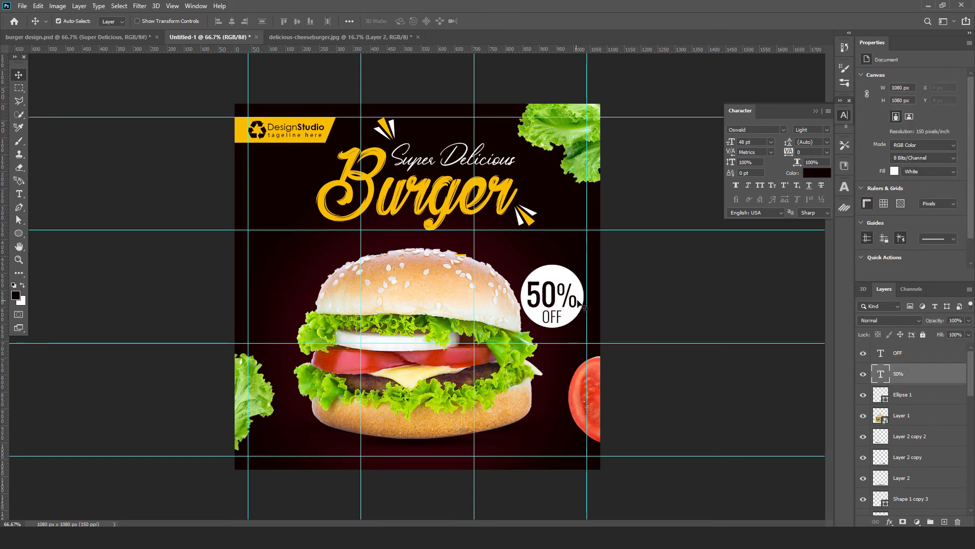
left_click(574, 312, "shift")
left_click(232, 22)
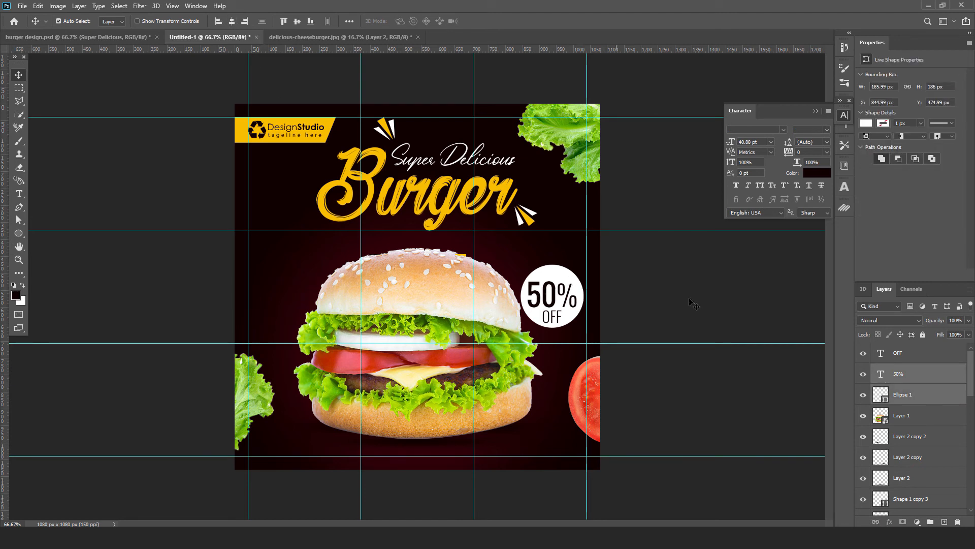
left_click(690, 295)
left_click(575, 297)
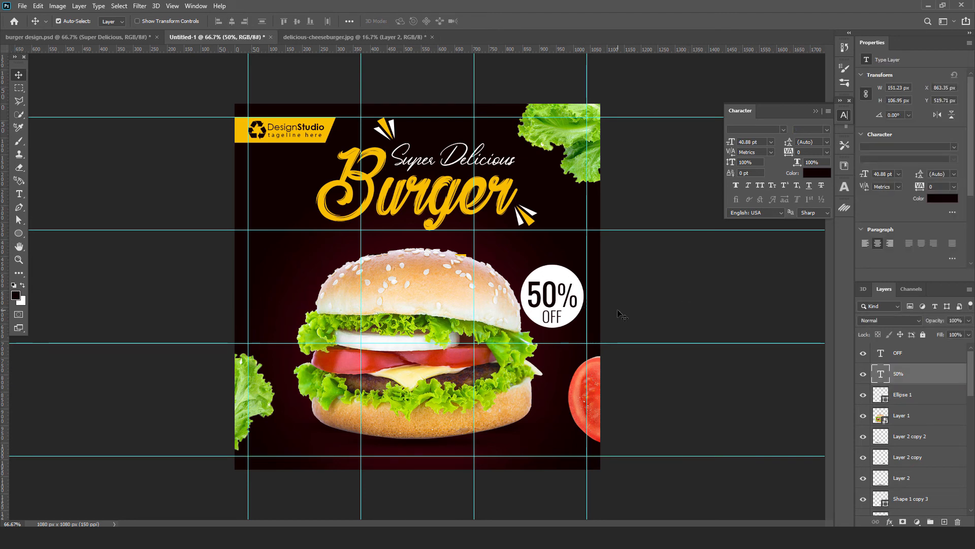
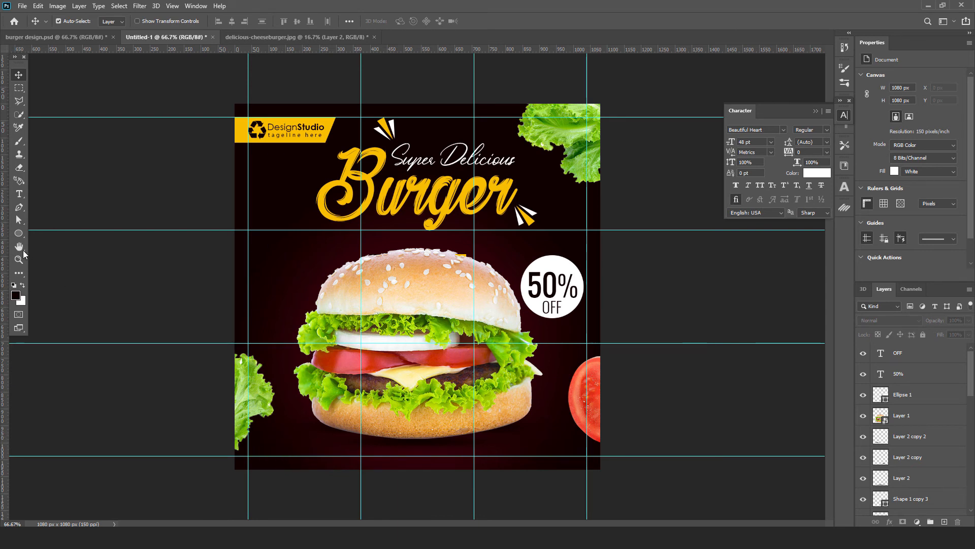
- Draw a rectangle of about 160 by 56 px in the poster's lower-left corner and round all its corners to 28 px
left_click(19, 235)
right_click(21, 236)
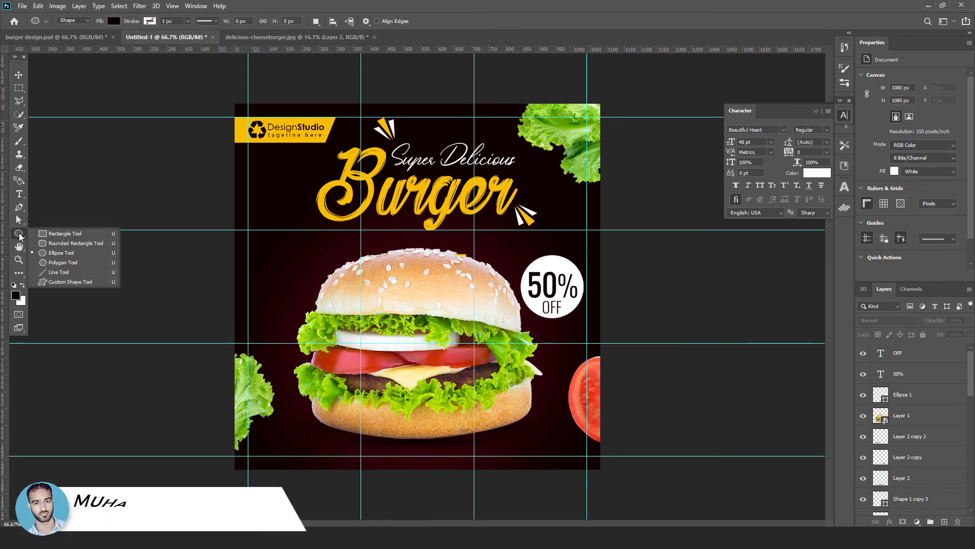
left_click(65, 233)
left_click_drag(257, 428, 311, 447)
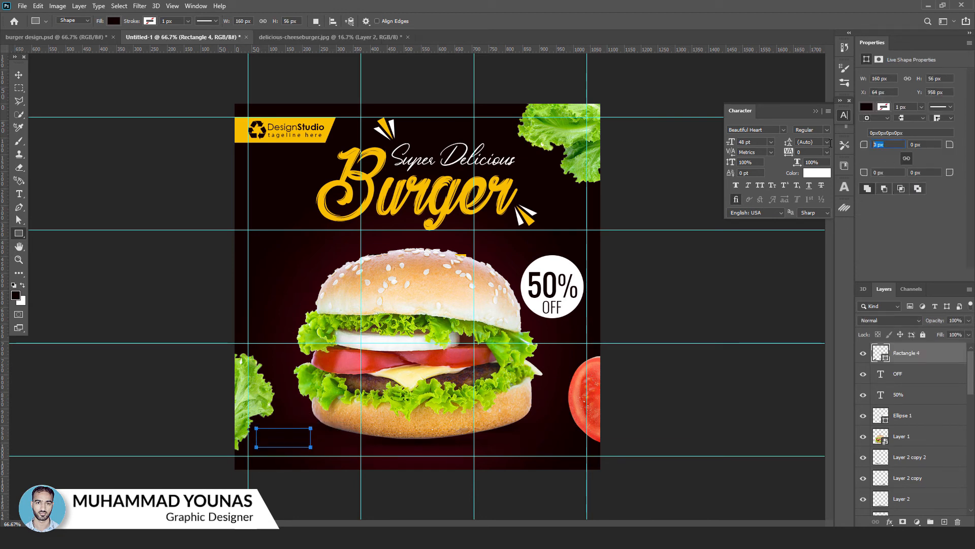
key("Return")
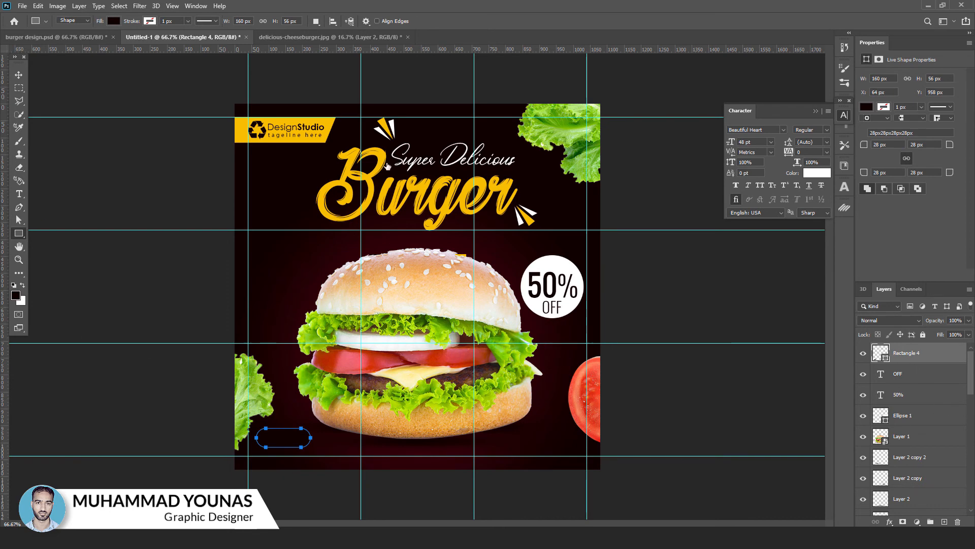
- Fill the rounded rectangle with the yellow f9bf01 sampled from the Burger title
double_click(881, 353)
left_click(370, 187)
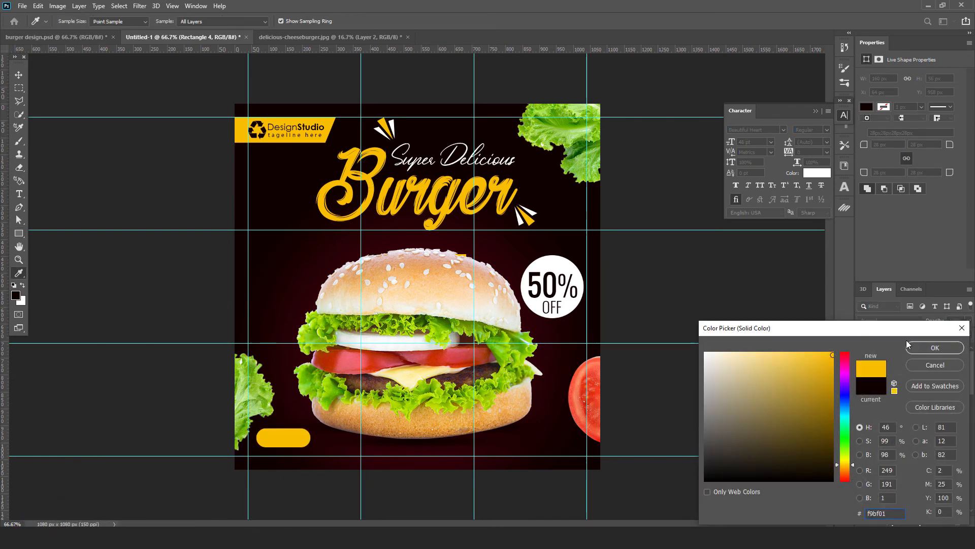
left_click(920, 349)
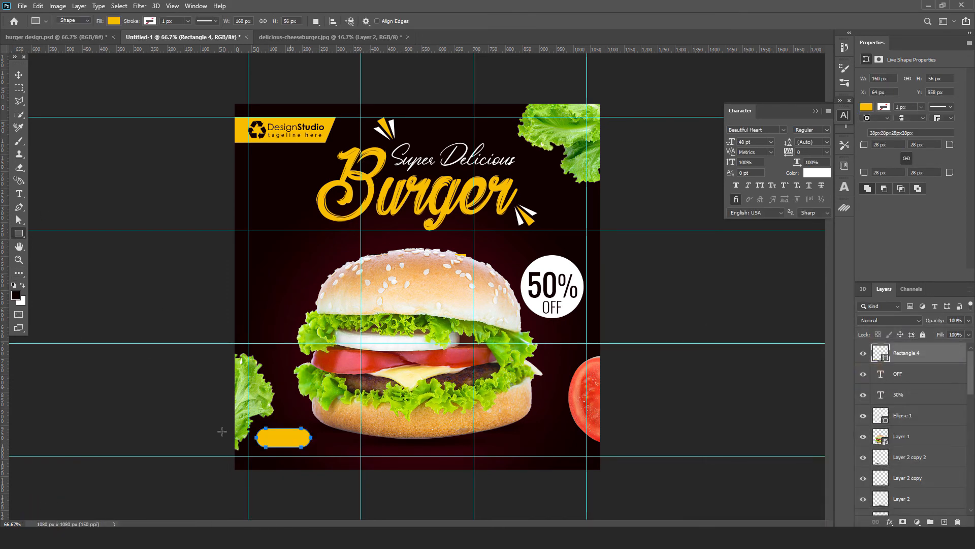
- Move the yellow rounded rectangle against the left margin guide and reduce its height to 49 px
left_click(18, 75)
left_click_drag(285, 437, 278, 433)
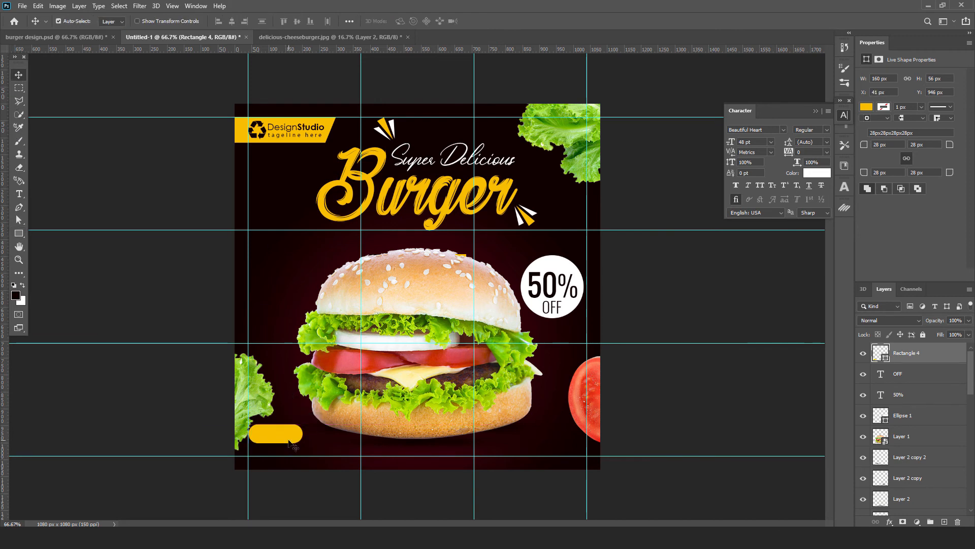
key("ctrl+t")
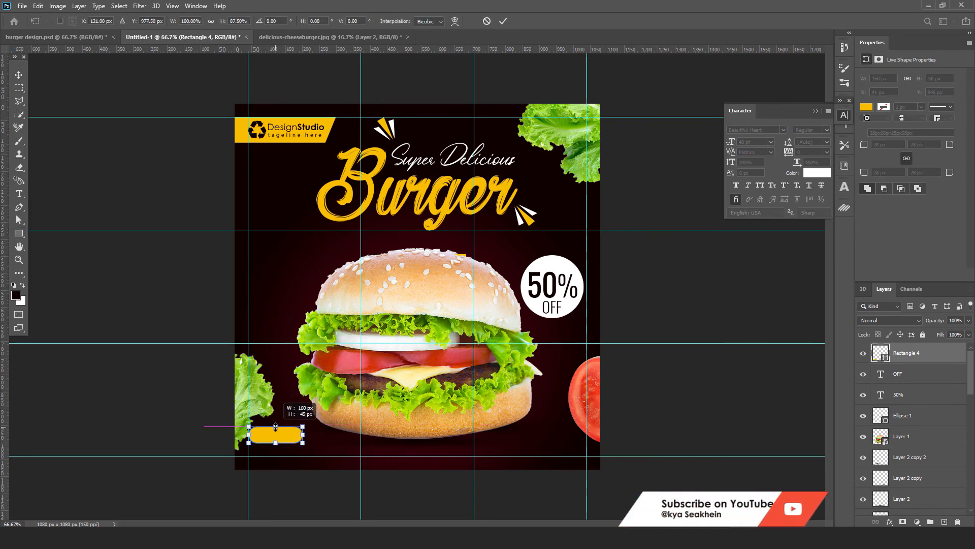
key("Return")
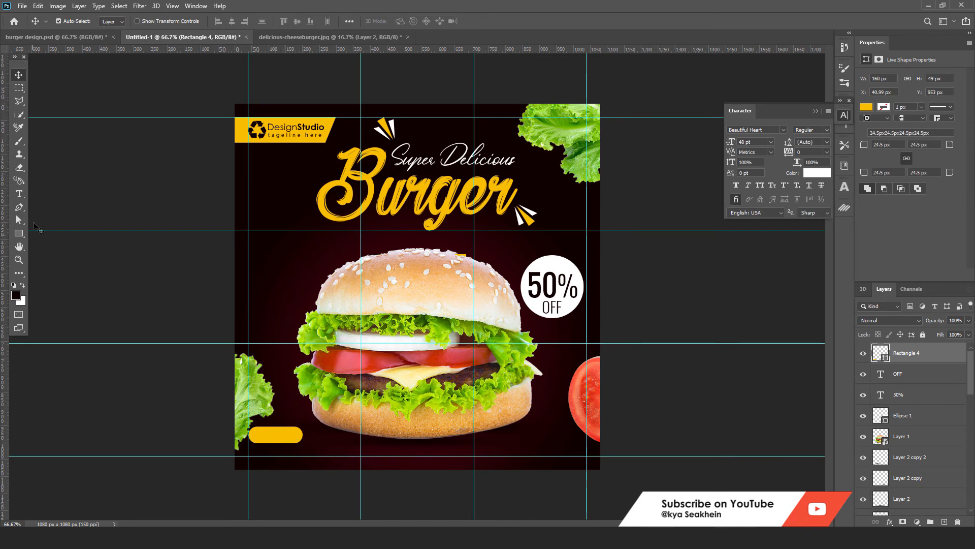
- Add the text "Order Now" near the poster's left edge and set its font to Century Gothic Bold
left_click(19, 197)
left_click(262, 322)
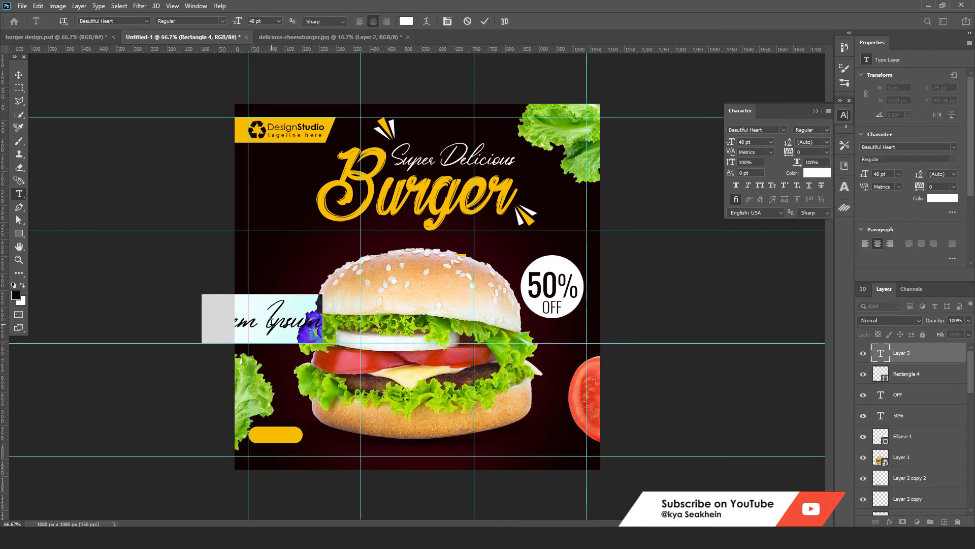
type("Order Now")
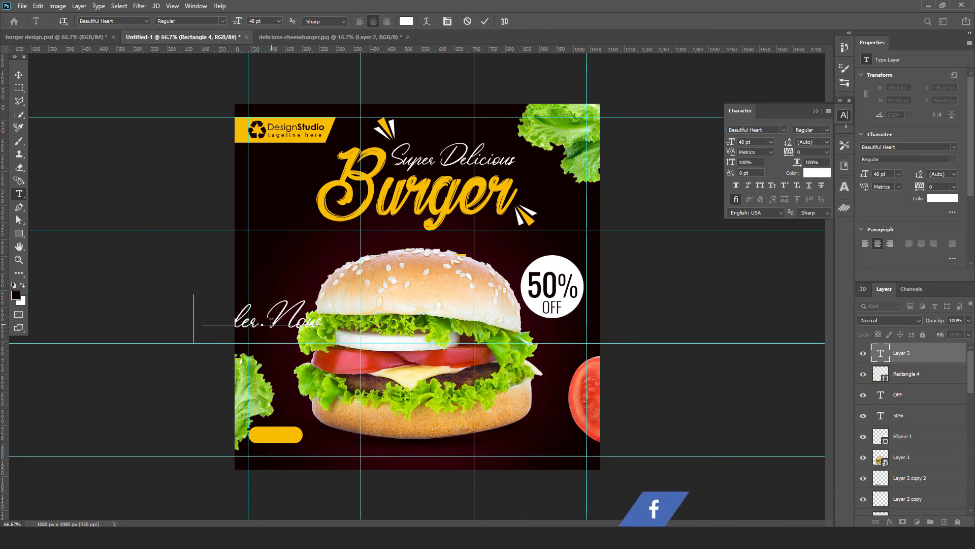
key("ctrl+a")
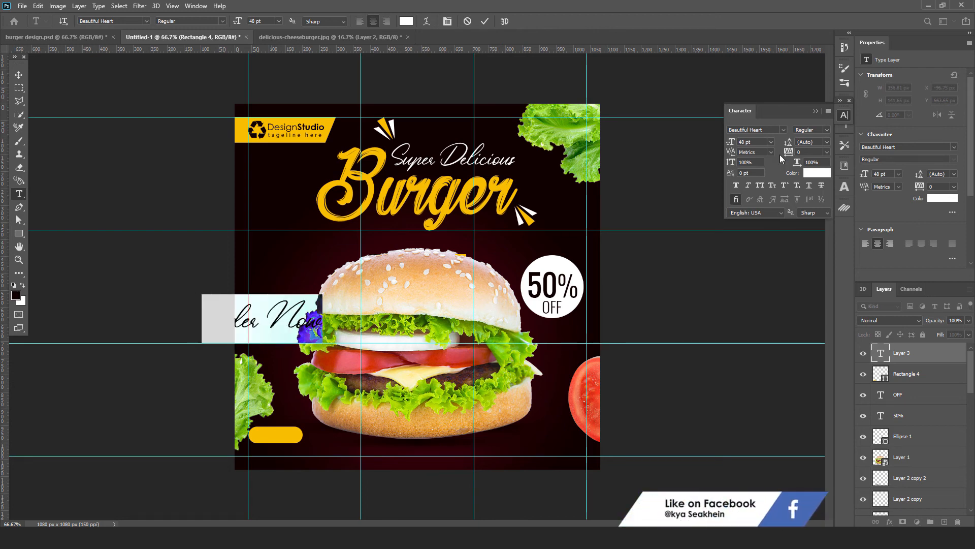
left_click(784, 130)
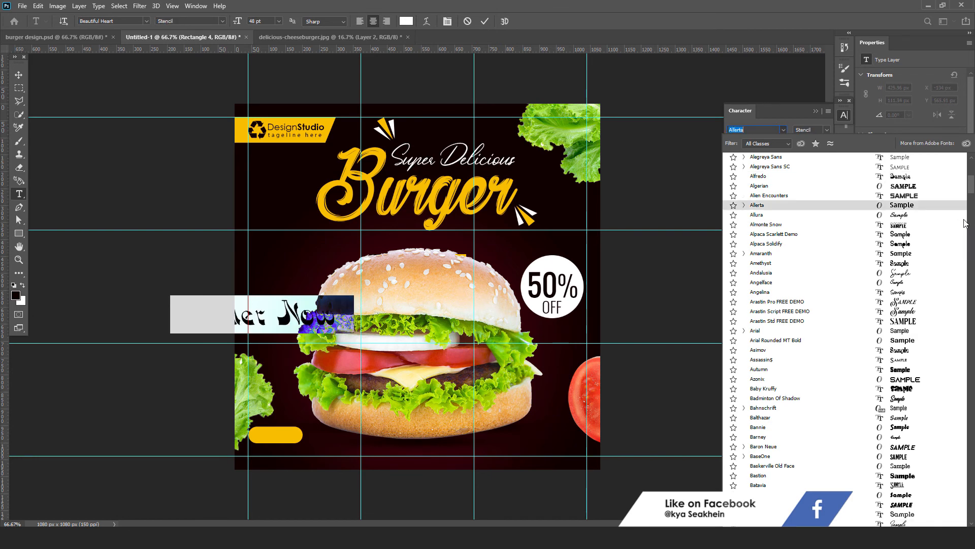
scroll(814, 202, "up", 10)
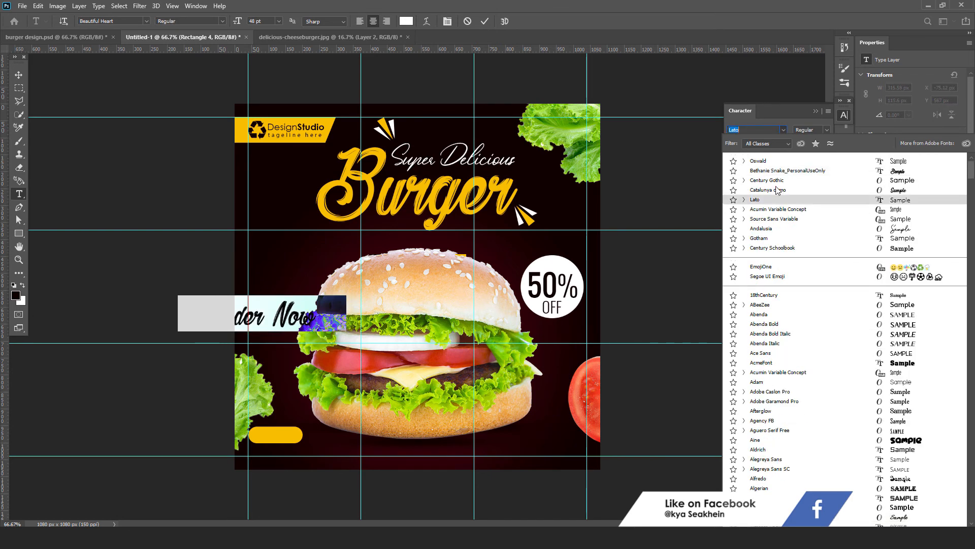
left_click(812, 181)
left_click(825, 130)
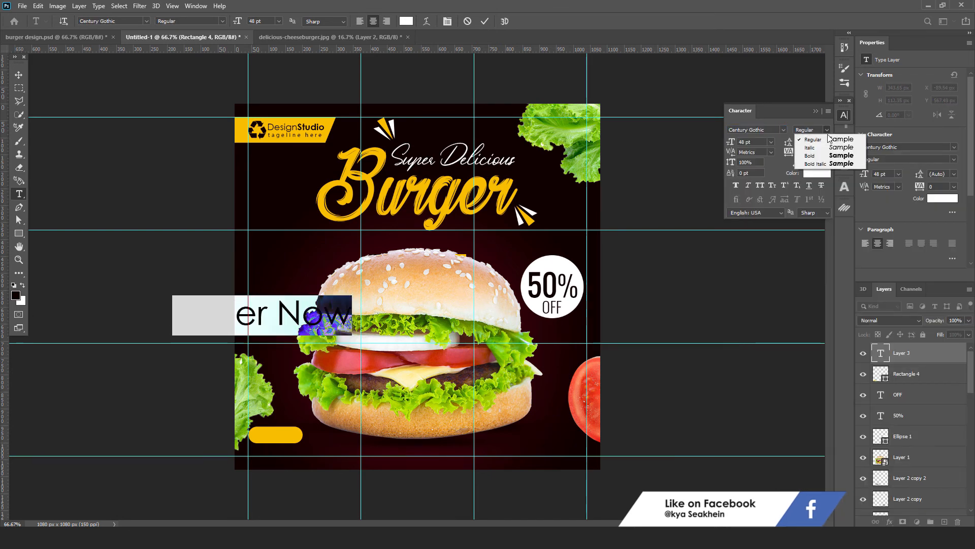
left_click(813, 154)
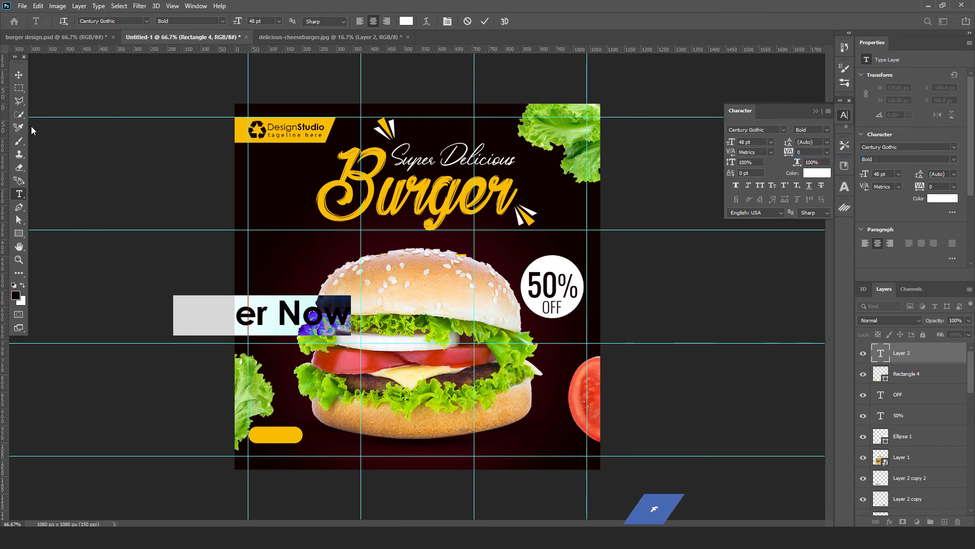
- Scale the "Order Now" text down to about 11.9 pt and place it on the yellow rounded rectangle
left_click(19, 75)
key("ctrl+t")
left_click_drag(354, 299, 300, 430)
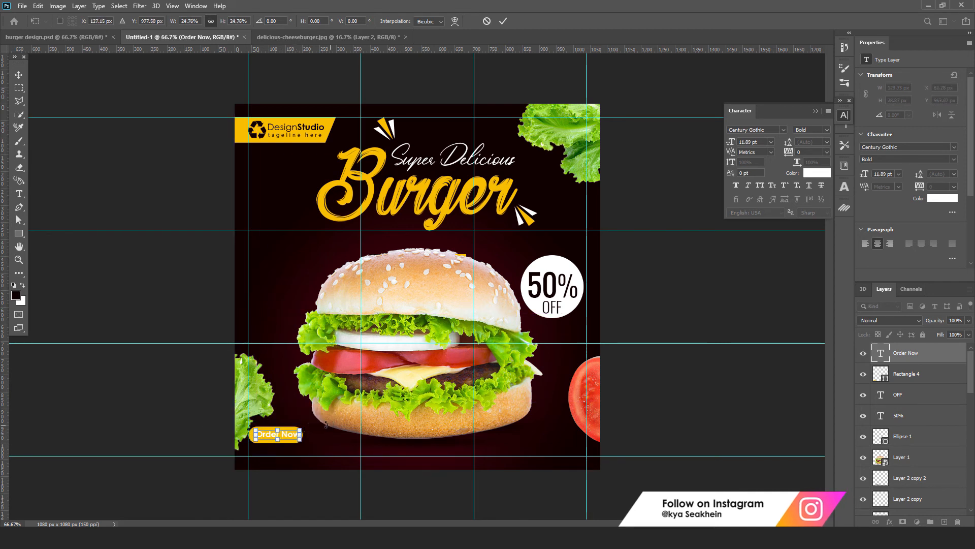
key("Return")
- Recolour the "Order Now" text with the near-black sampled from the poster background
left_click(816, 173)
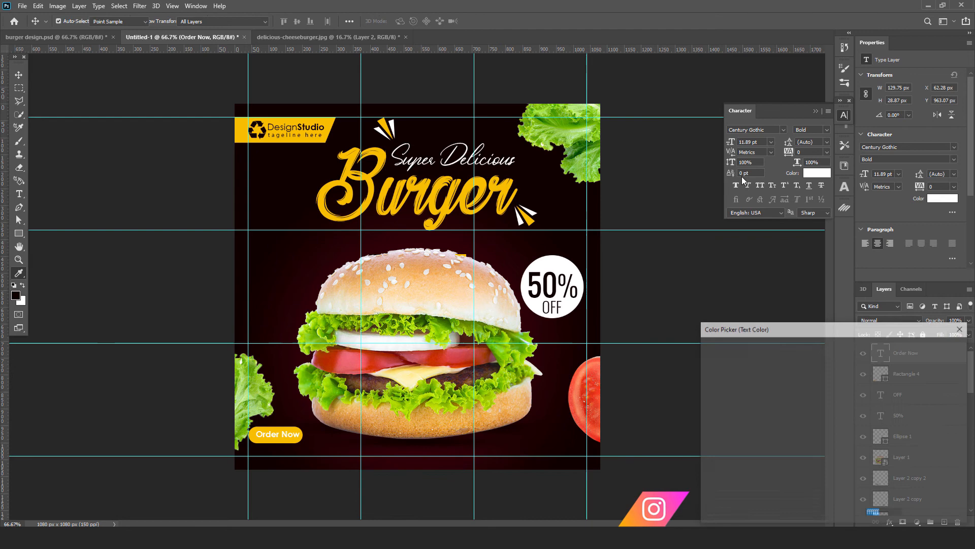
left_click(265, 237)
left_click(926, 348)
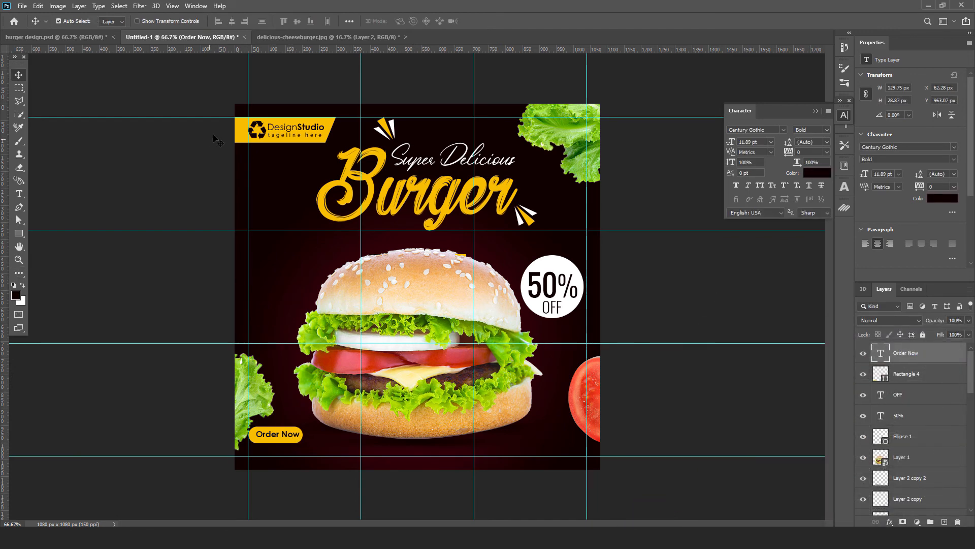
- Center the "Order Now" text horizontally and vertically on the yellow rounded rectangle
left_click(294, 466)
left_click(287, 435, "shift")
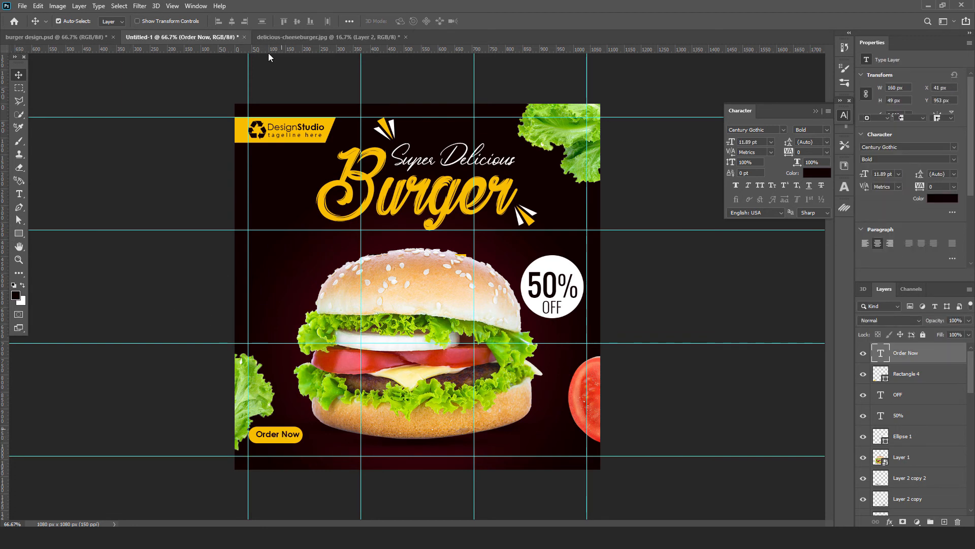
left_click(232, 21)
left_click(297, 22)
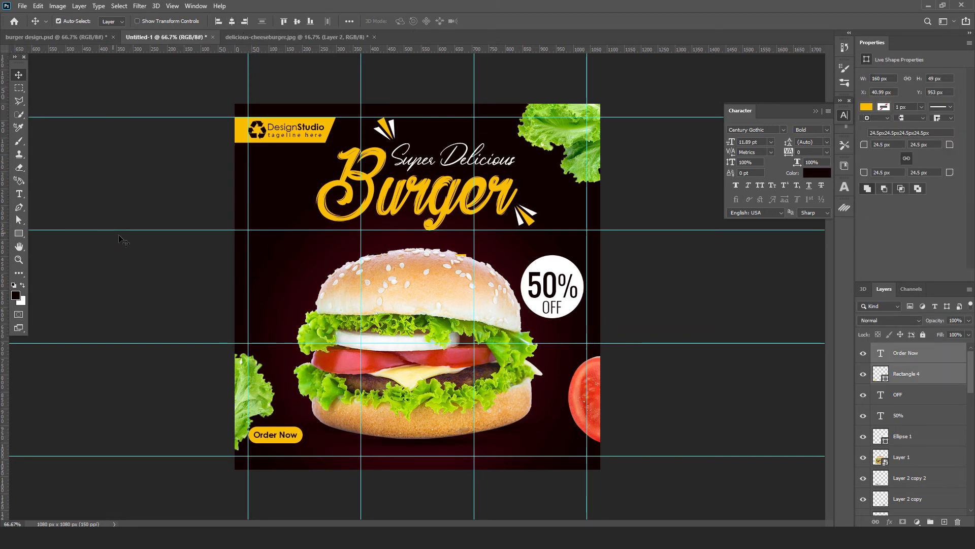
left_click(122, 240)
left_click(19, 194)
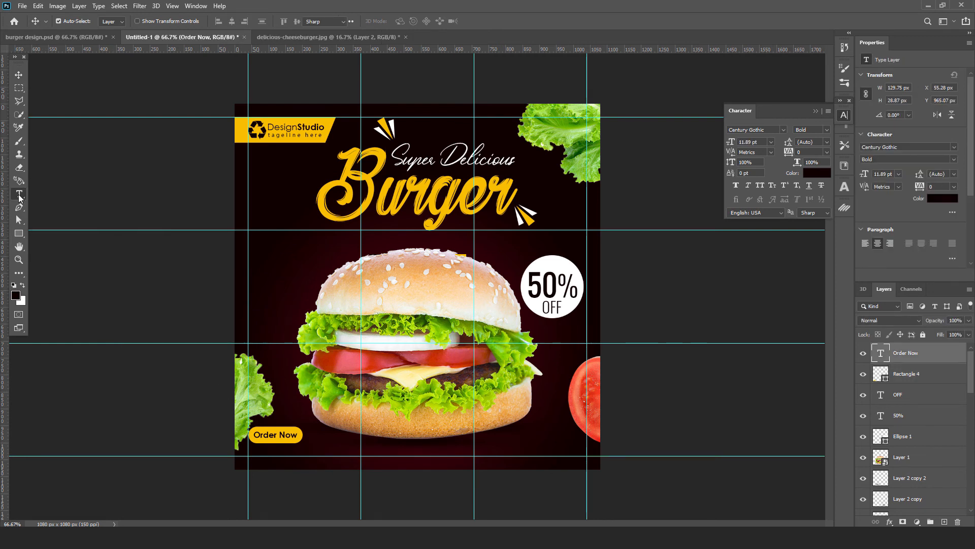
left_click(330, 449)
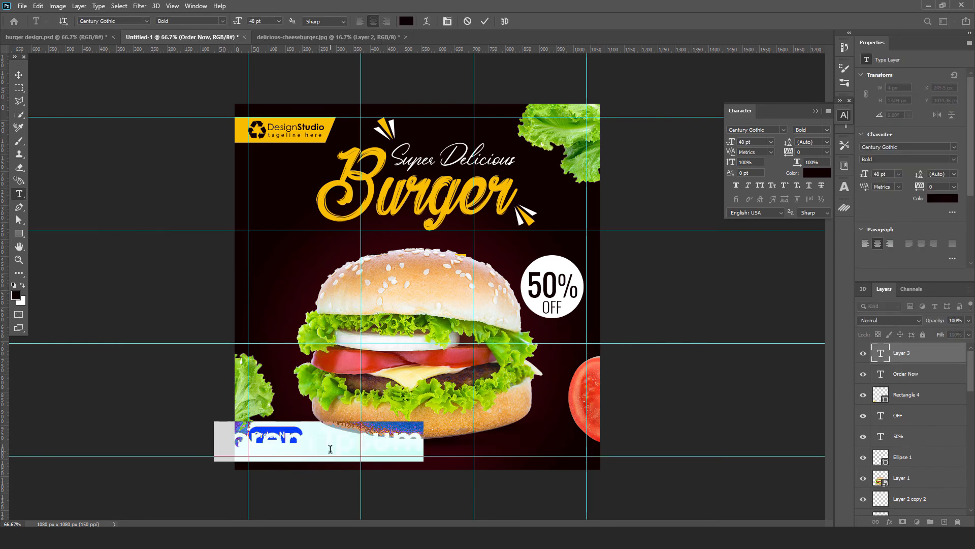
type("www")
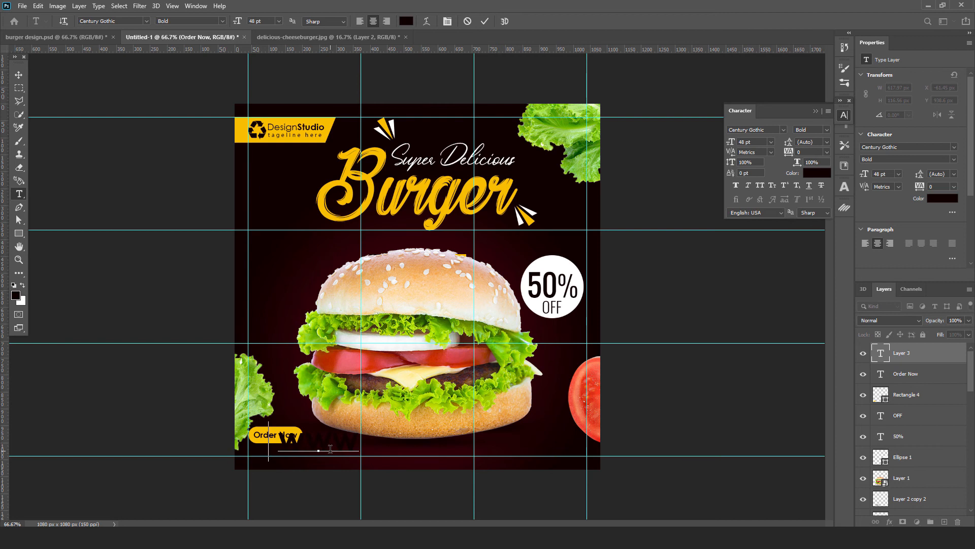
type(".examp")
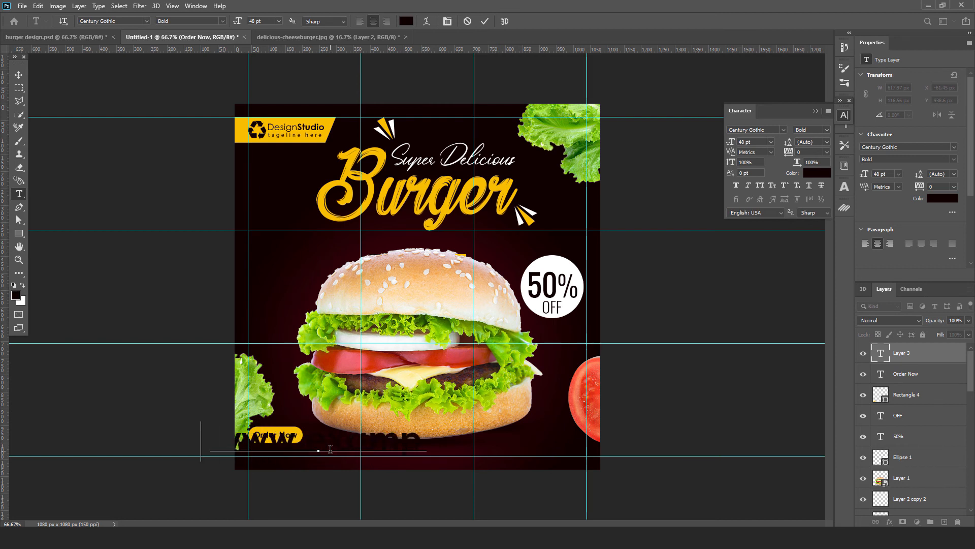
type("le.com")
- Format the website text in white ffffff, Century Gothic Regular, at 8 pt
key("ctrl+a")
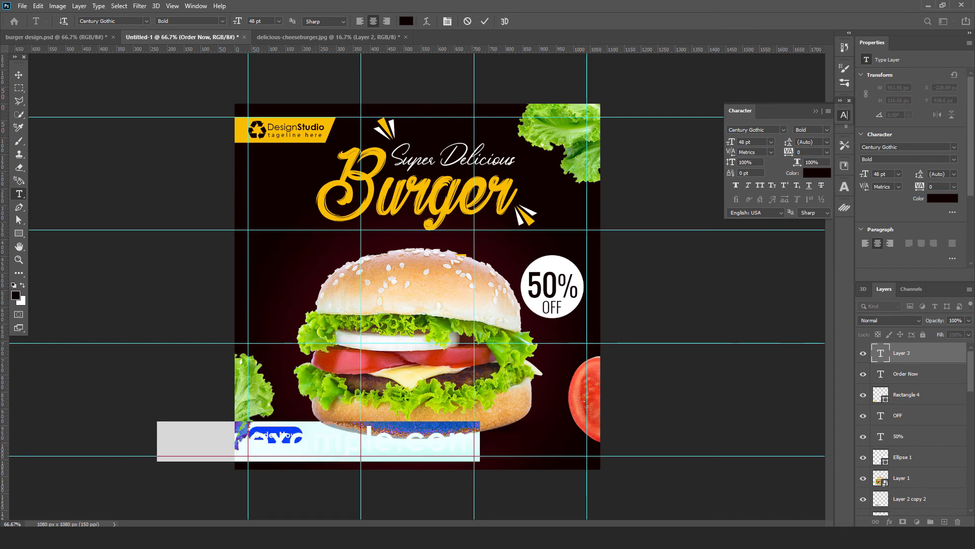
left_click(942, 198)
type("ffffff")
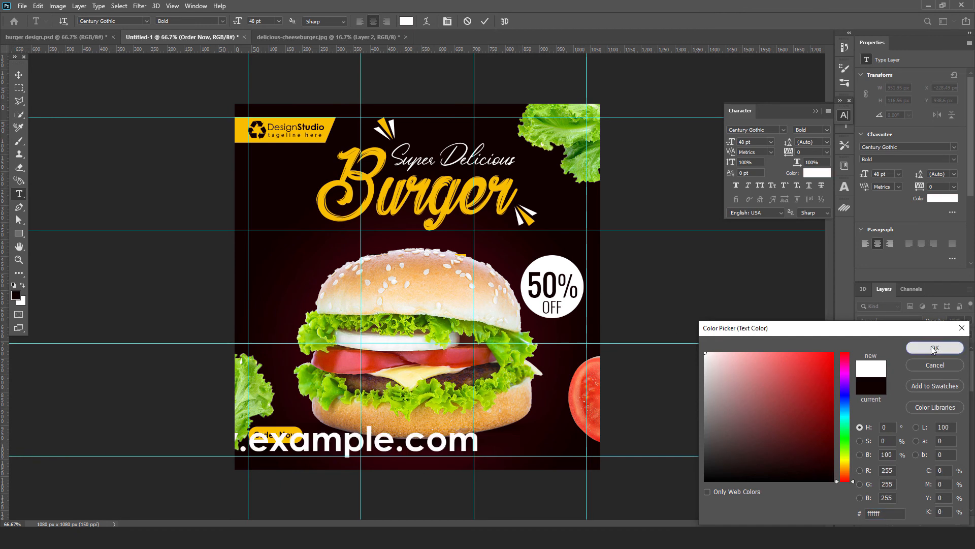
left_click(935, 349)
left_click(828, 130)
left_click(808, 138)
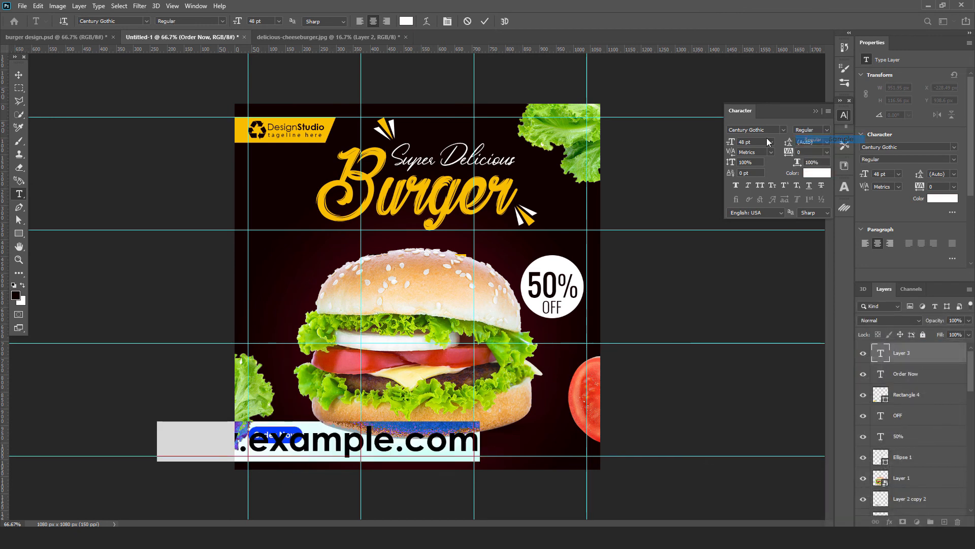
left_click(736, 185)
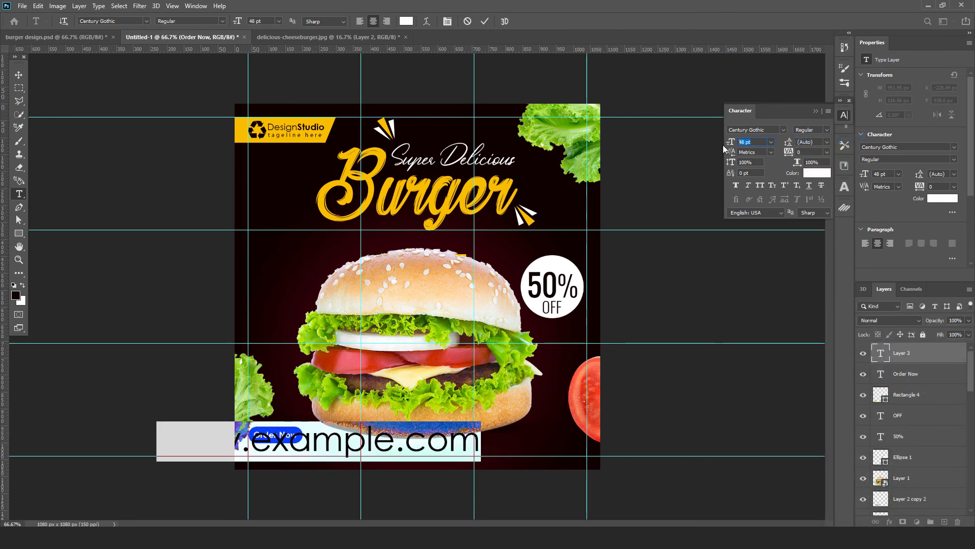
key("Return")
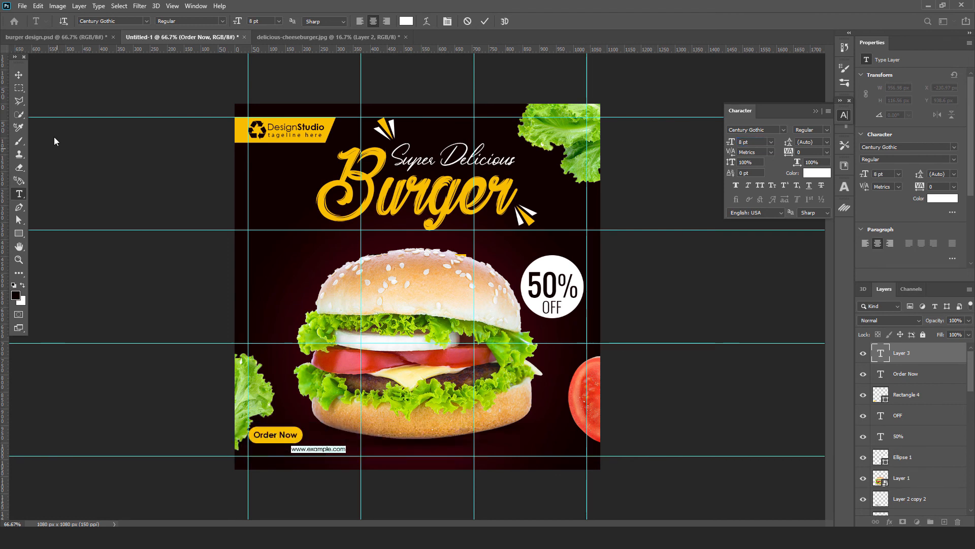
- Enlarge the website text to about 11.3 pt and place it under the button against the left margin guide
left_click(19, 74)
mouse_move(328, 455)
left_mouse_down()
mouse_move(318, 441)
mouse_move(311, 458)
mouse_move(326, 446)
left_mouse_up()
key("ctrl+t")
key("Return")
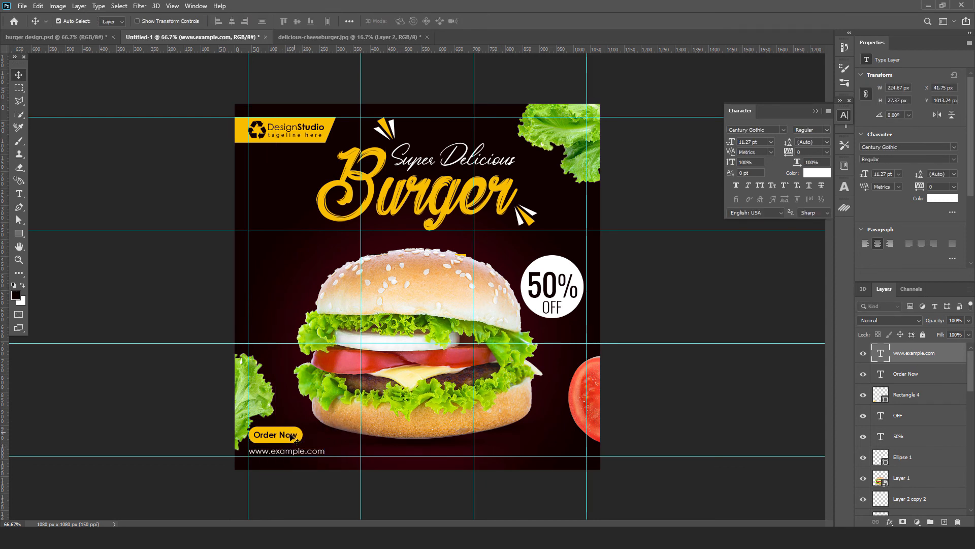
- Move the yellow button together with its "Order Now" text down to Y 965 px, closer to the website text
left_click(288, 437)
left_click(293, 431, "shift")
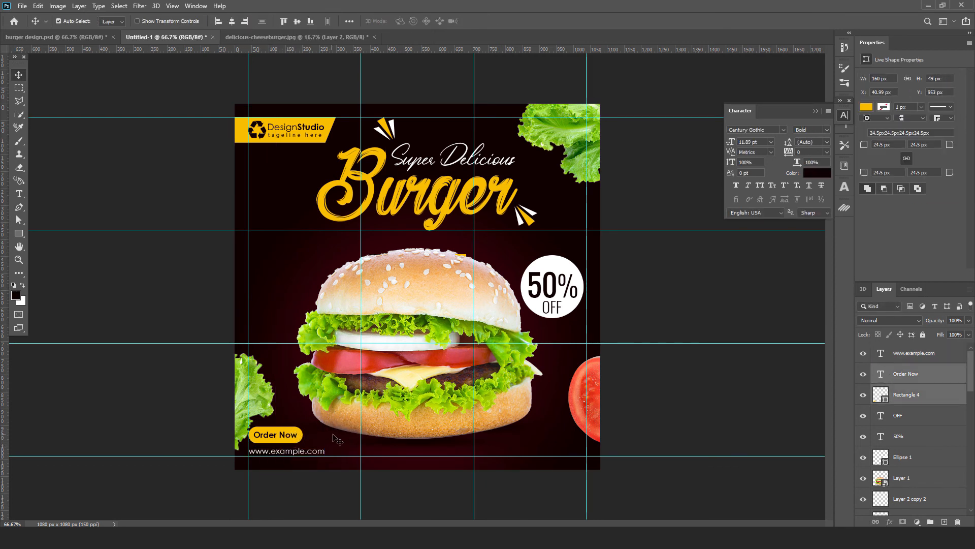
key("Down")
key("Down")
key("Down")
key("Down")
key("Down")
key("Down")
key("Down")
key("Down")
key("Down")
key("Down")
key("Down")
key("Down")
key("Down")
key("Down")
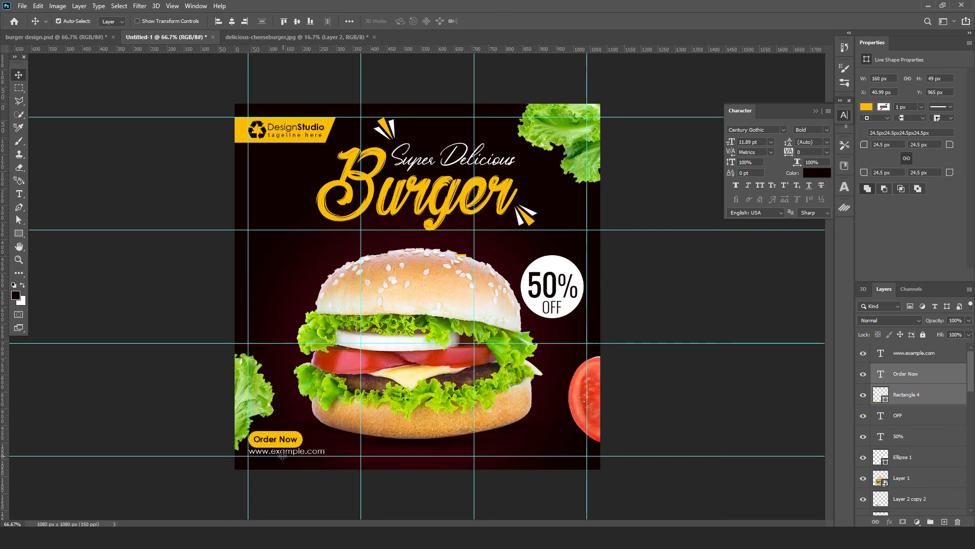
left_click(644, 436)
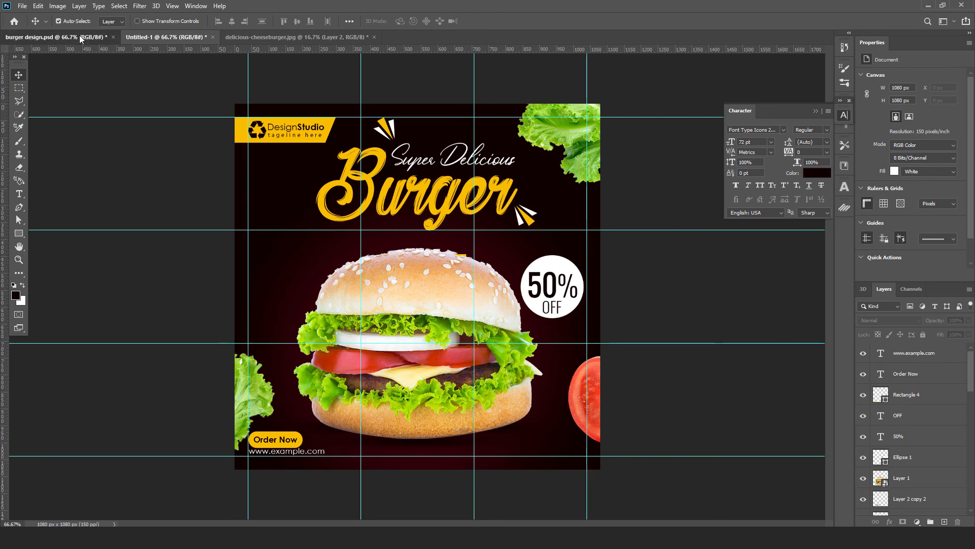
- Copy the phone icon, "Call to Free Delivery" text and phone number from burger design.psd and paste them in place into Untitled-1
left_click(54, 37)
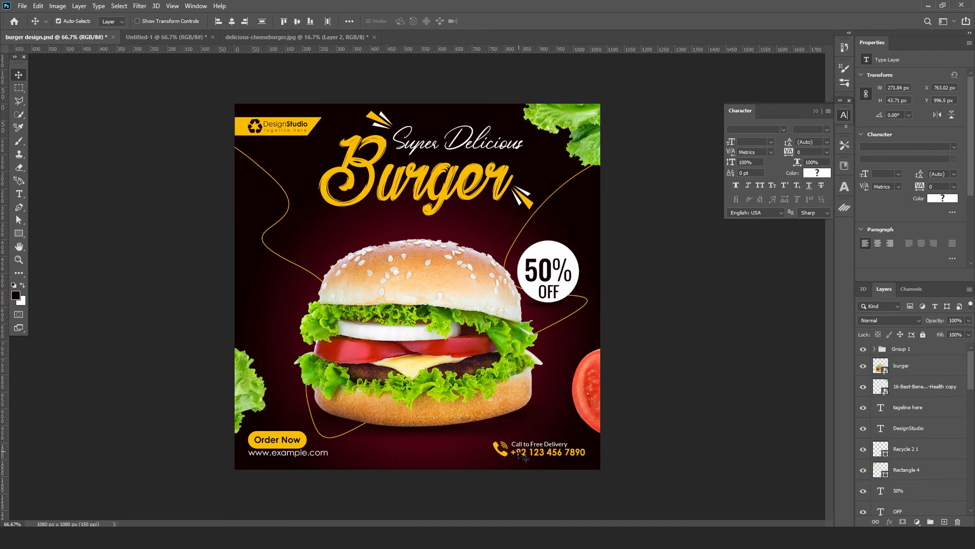
left_click(36, 6)
left_click(57, 76)
left_click(159, 38)
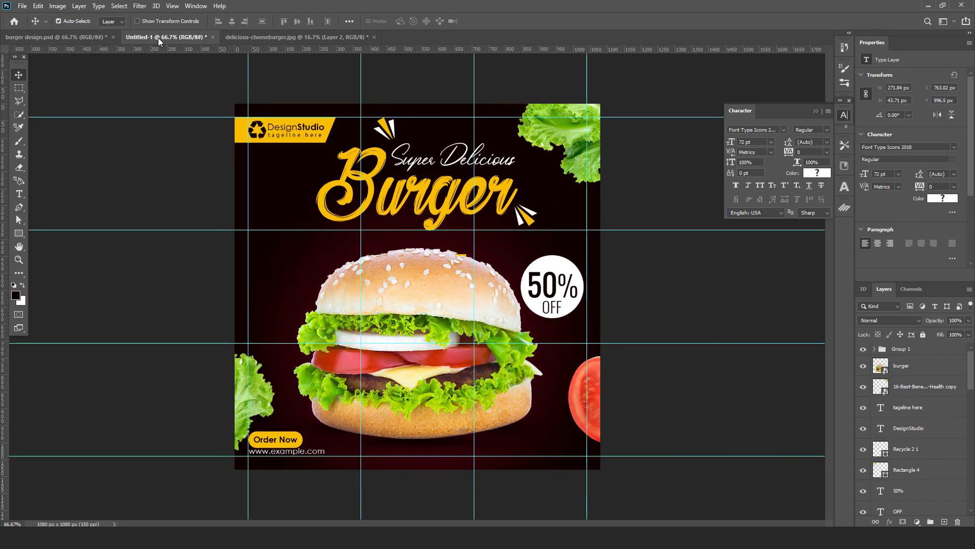
left_click(38, 6)
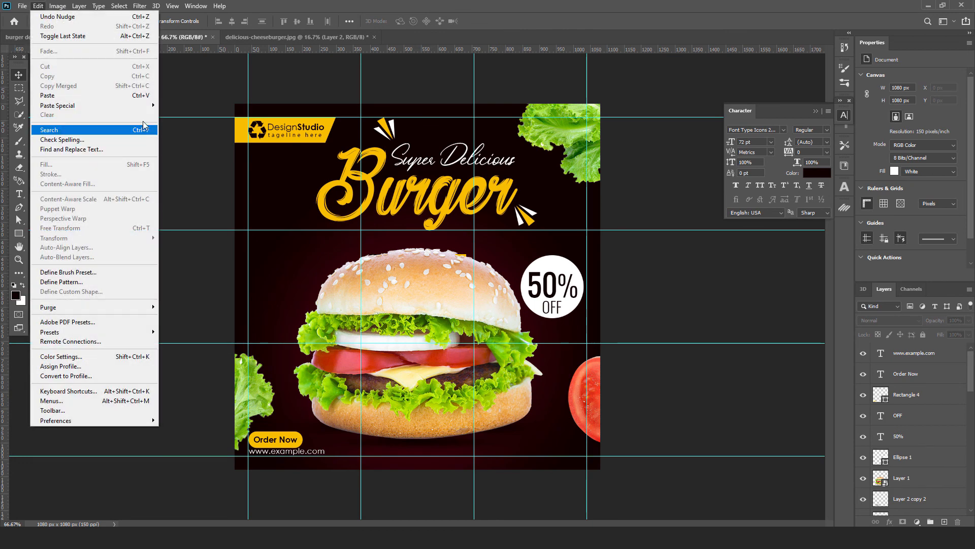
mouse_move(144, 106)
left_click(193, 115)
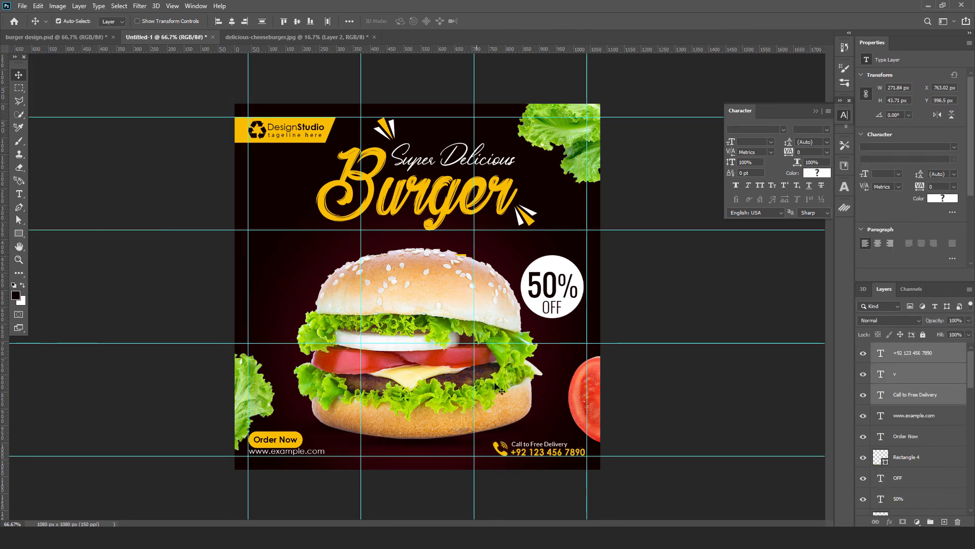
- Following the line in burger design.psd, draw a winding Pen path in Untitled-1 from beyond the upper-right canvas edge, around the burger, to beyond the upper-left edge
left_click(93, 38)
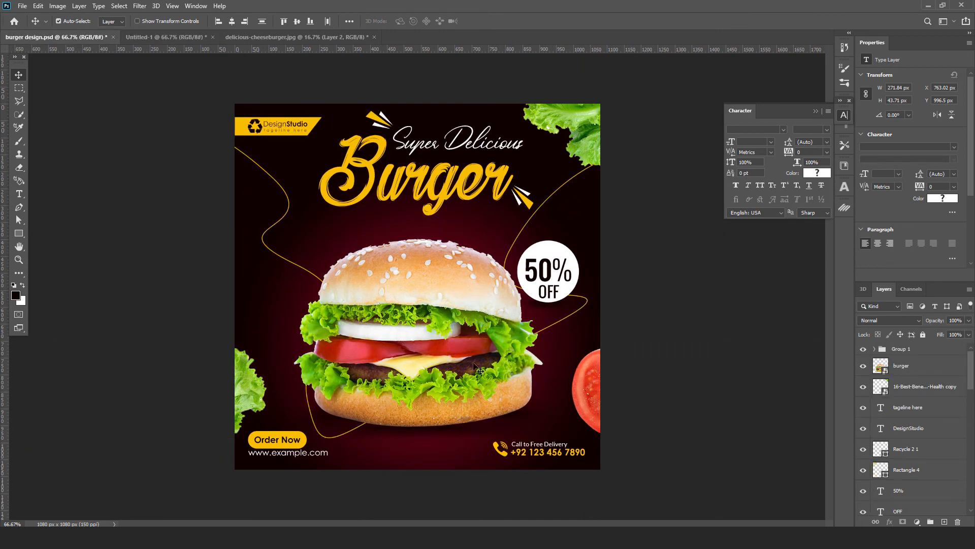
left_click(180, 37)
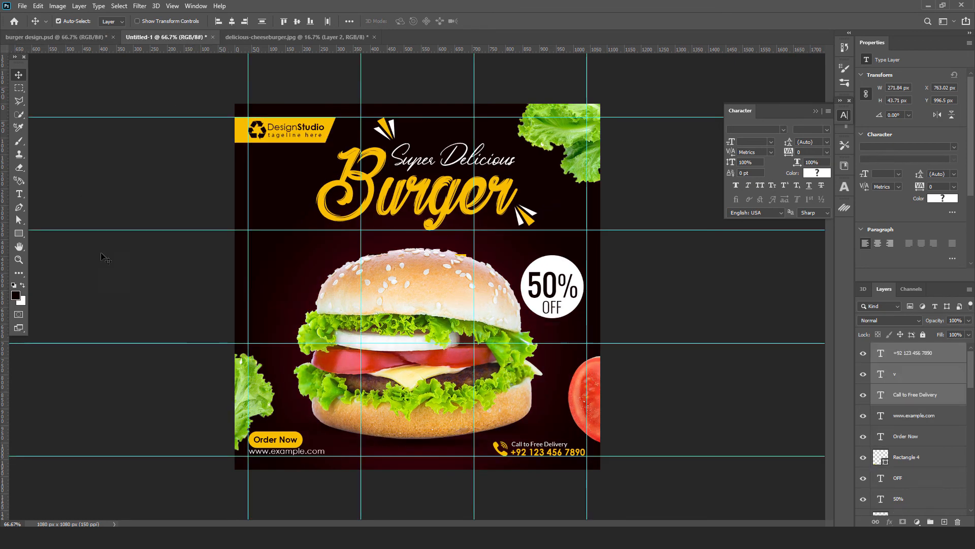
left_click(19, 208)
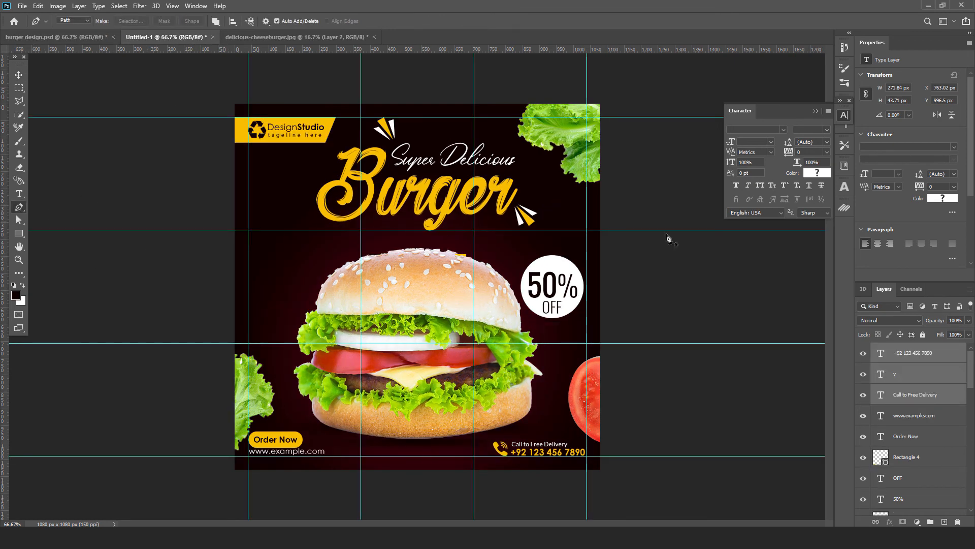
left_click(615, 152)
left_click_drag(519, 260, 516, 292)
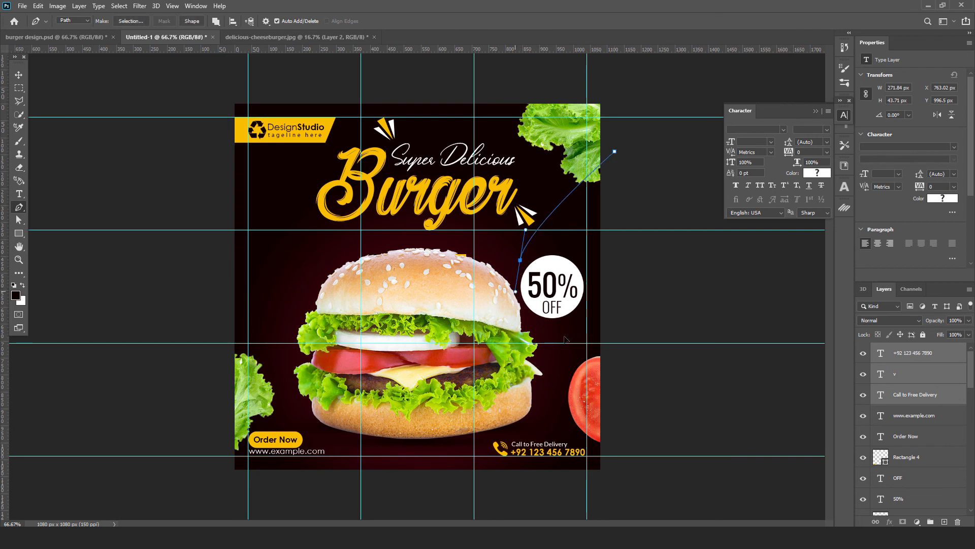
left_click_drag(566, 321, 557, 349)
left_click_drag(332, 434, 290, 427)
left_click_drag(295, 349, 328, 239)
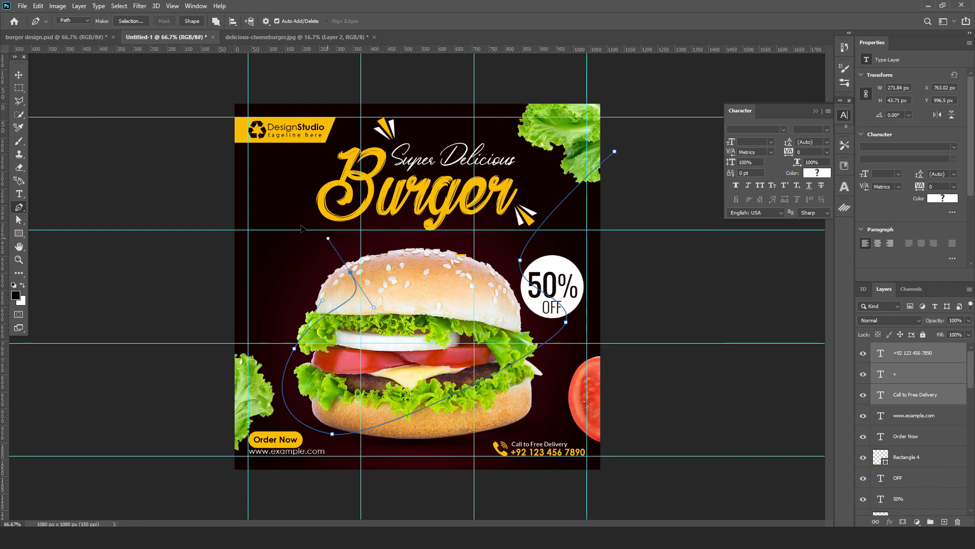
left_click_drag(265, 236, 244, 203)
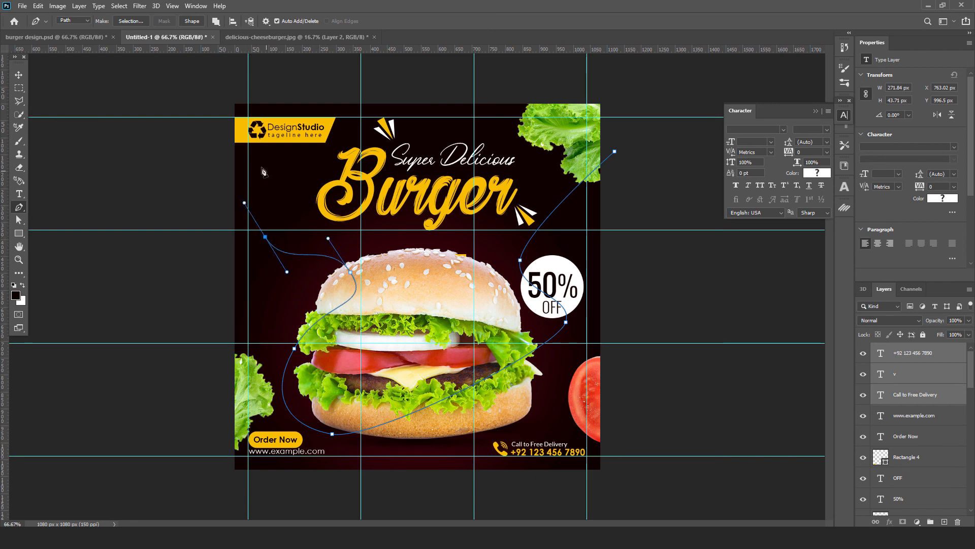
left_click_drag(255, 157, 228, 135)
left_click(188, 124)
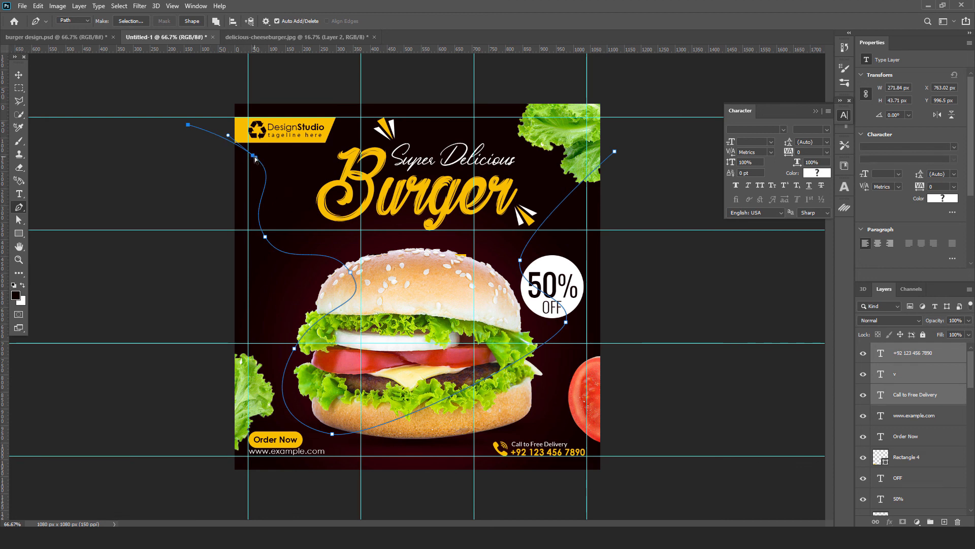
left_click_drag(255, 158, 254, 164)
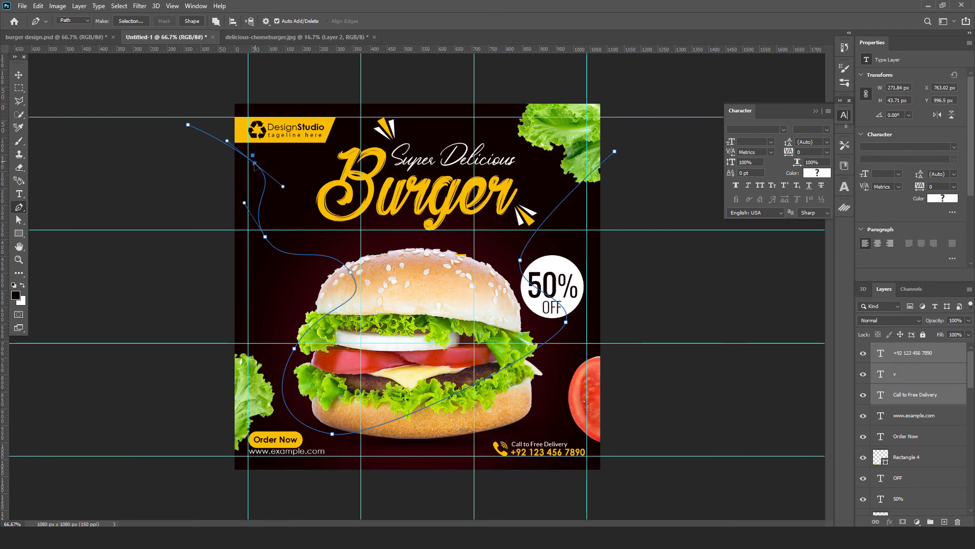
- Close the curved path with straight segments outside the canvas above the design and convert it into a shape
left_click(187, 124)
left_click(202, 71)
left_click(398, 64)
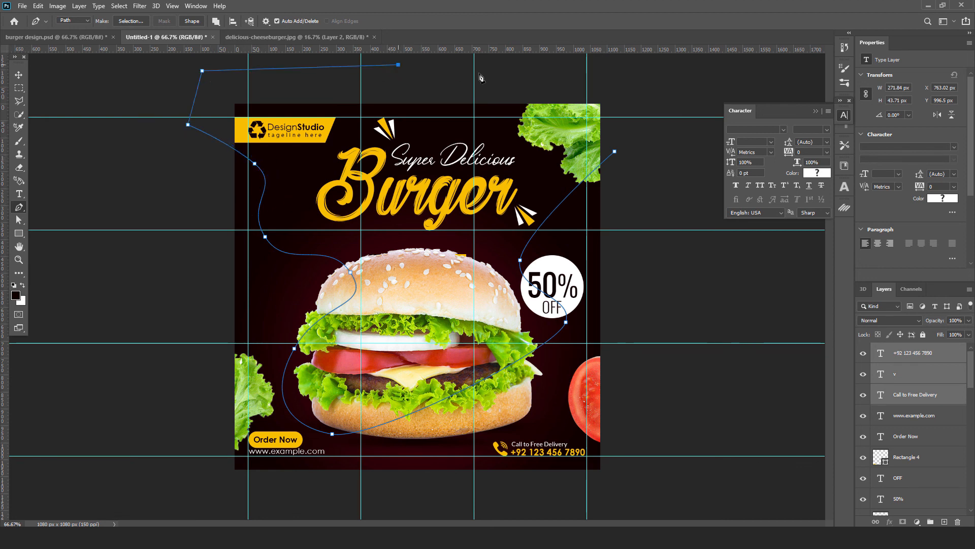
left_click(541, 69)
left_click(657, 97)
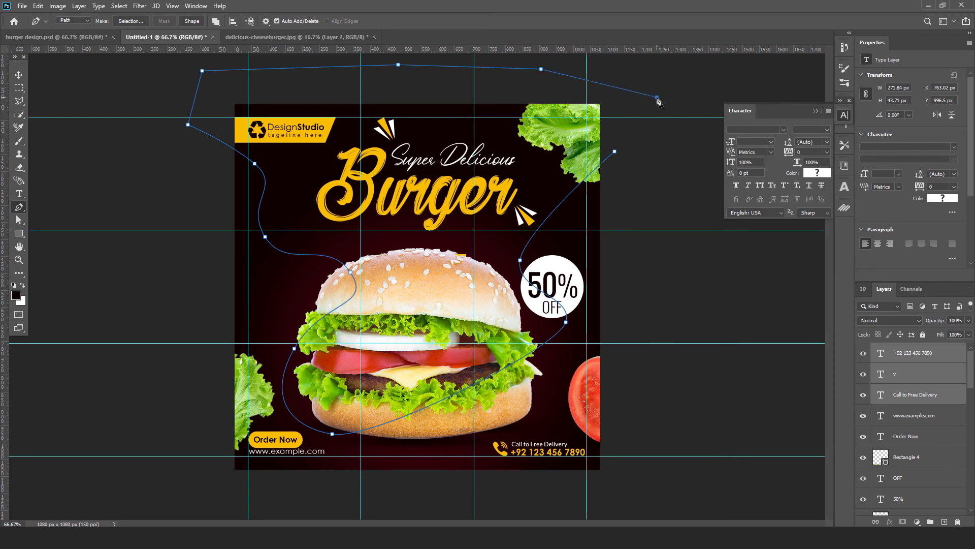
left_click(615, 152)
left_click(192, 23)
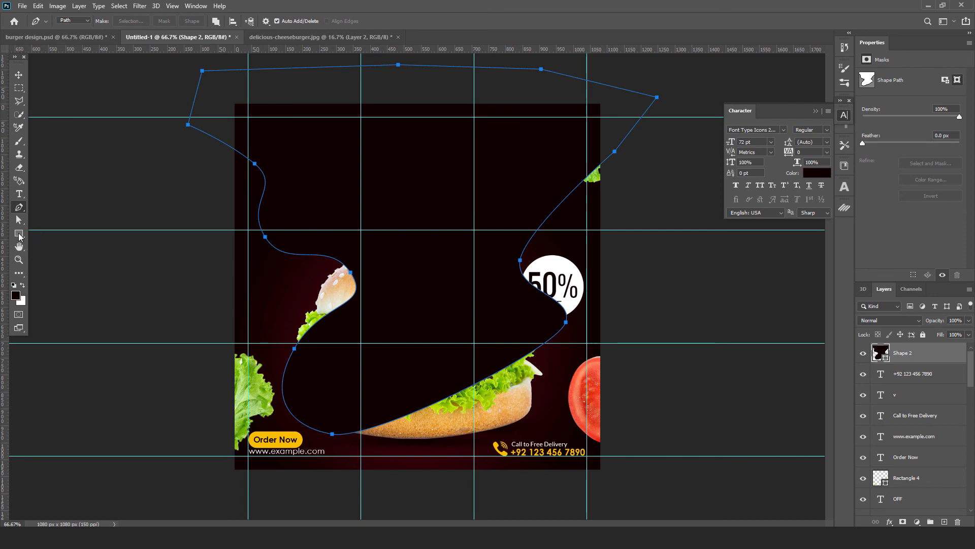
- Give the curved shape a 2 px yellow stroke and no fill
left_click(18, 233)
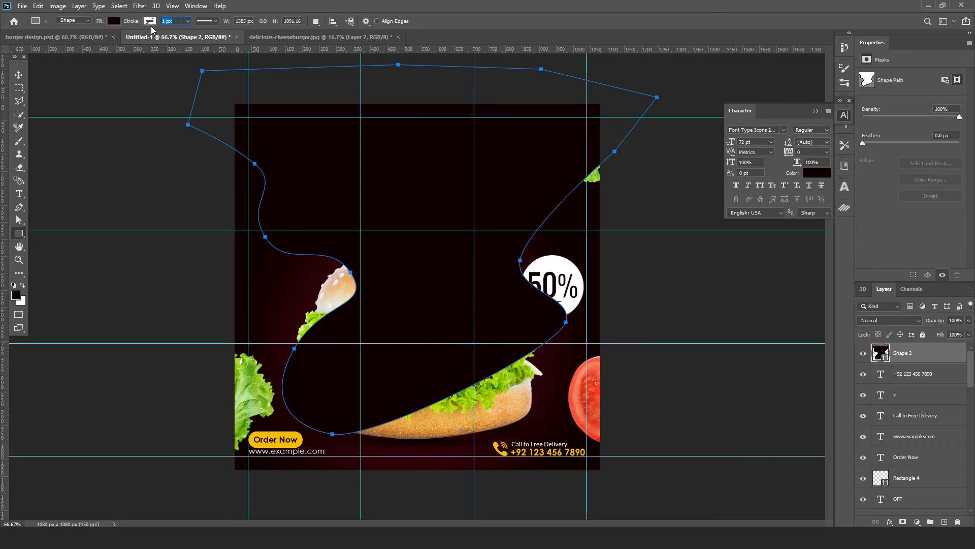
left_click(149, 21)
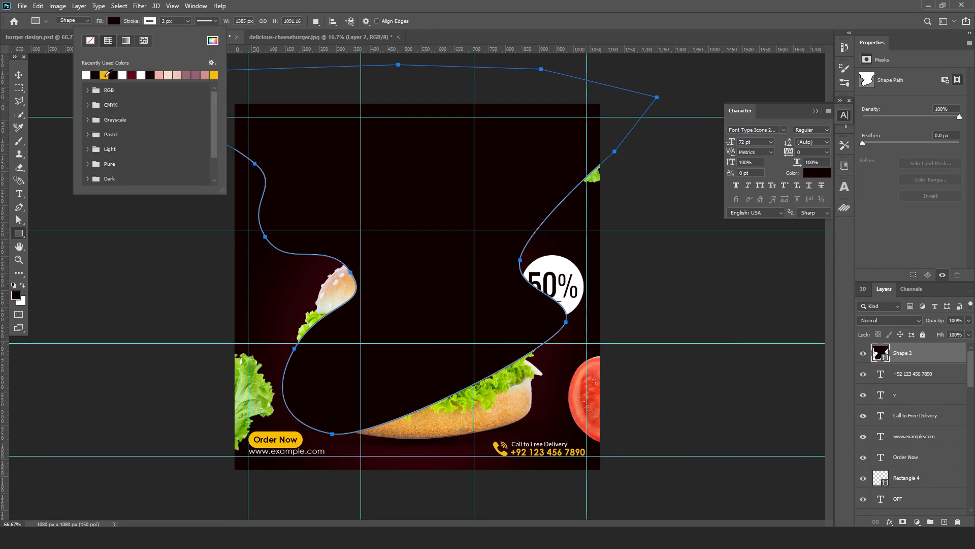
left_click(106, 75)
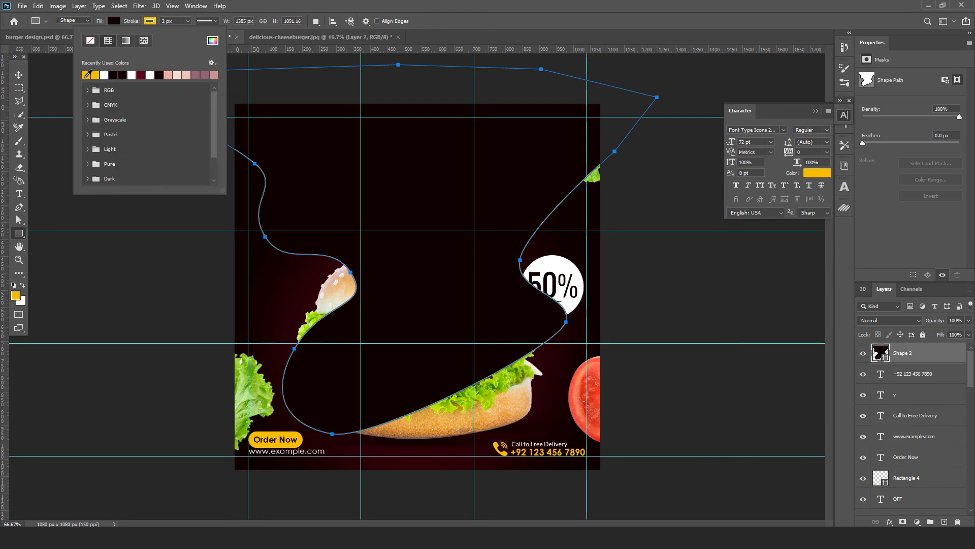
left_click(113, 21)
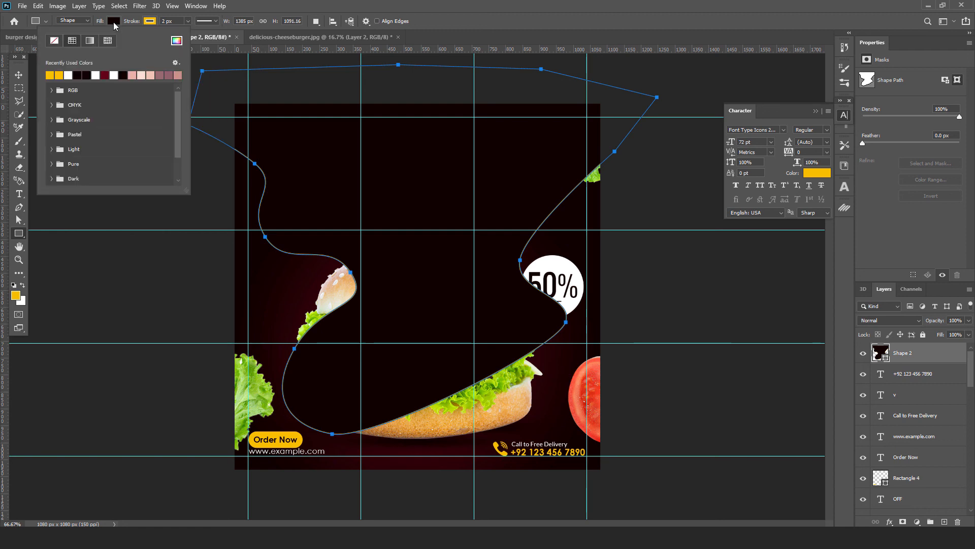
left_click(54, 40)
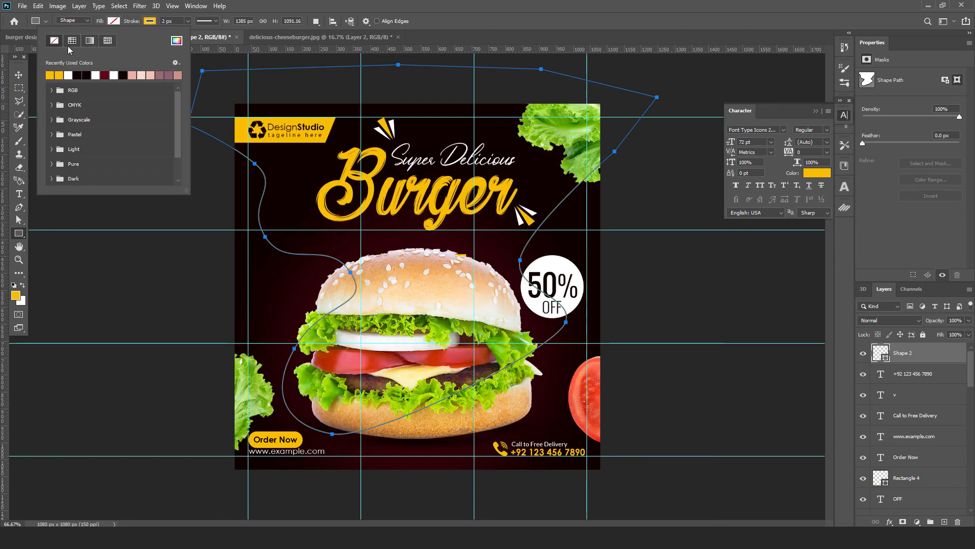
left_click(208, 35)
left_click(18, 76)
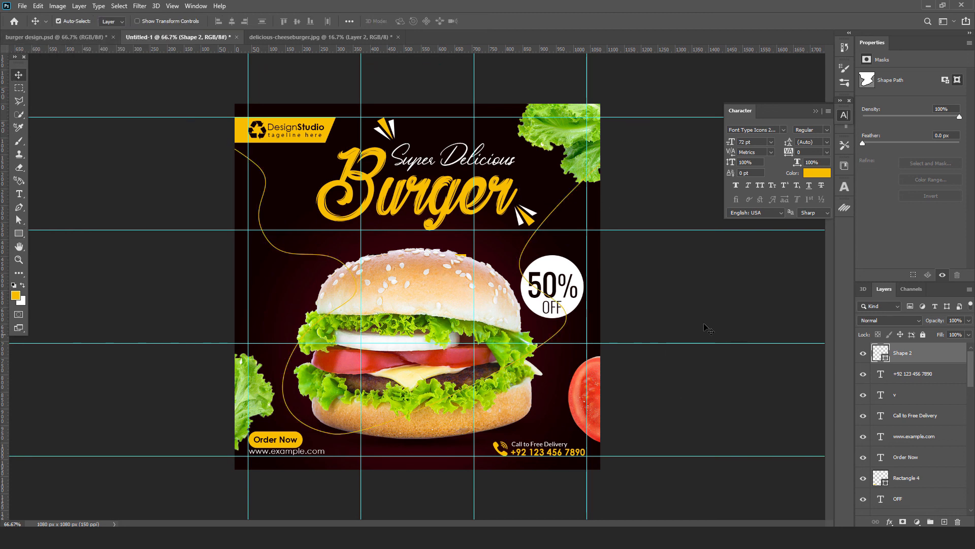
- Bring the white circle with its "50%" and "OFF" texts in front of the curved line
left_click(675, 303)
left_click(571, 278)
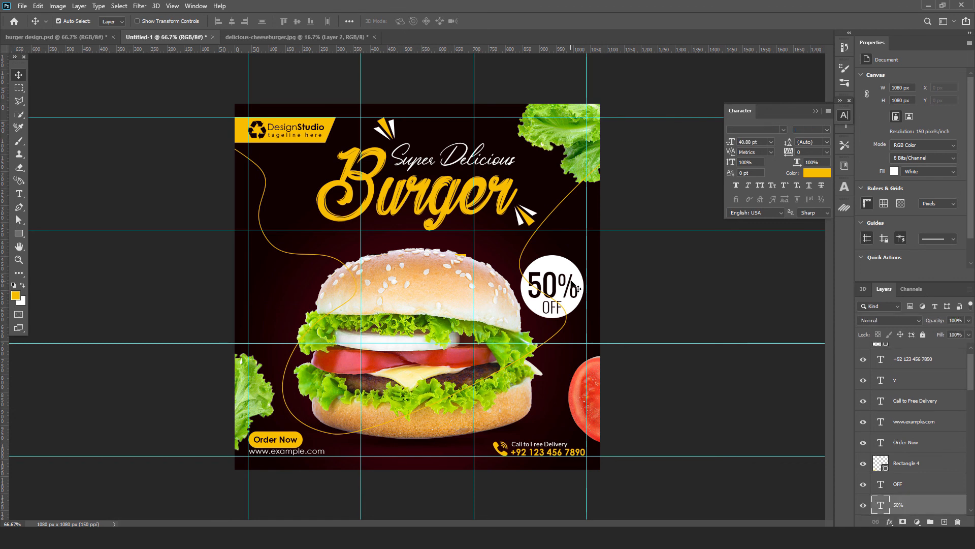
left_click(656, 277)
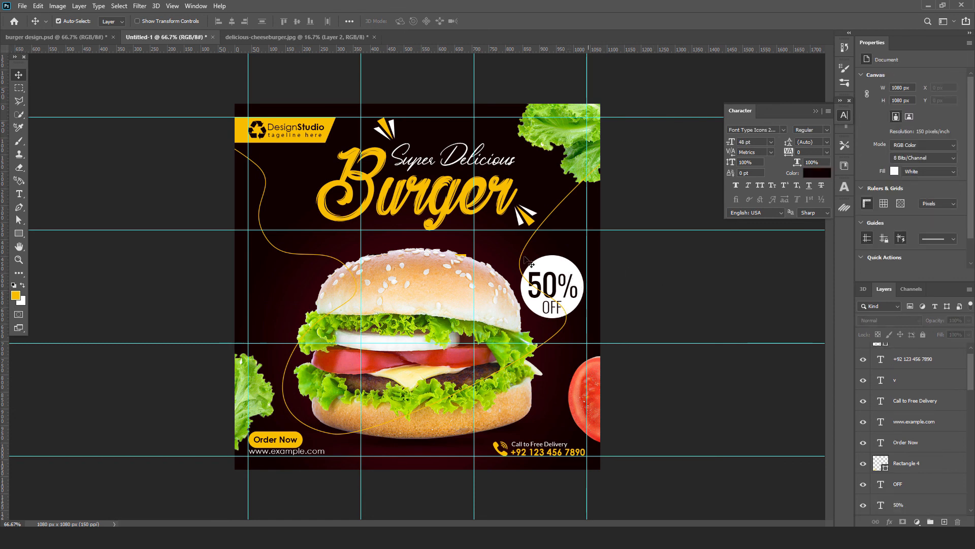
left_click(563, 309)
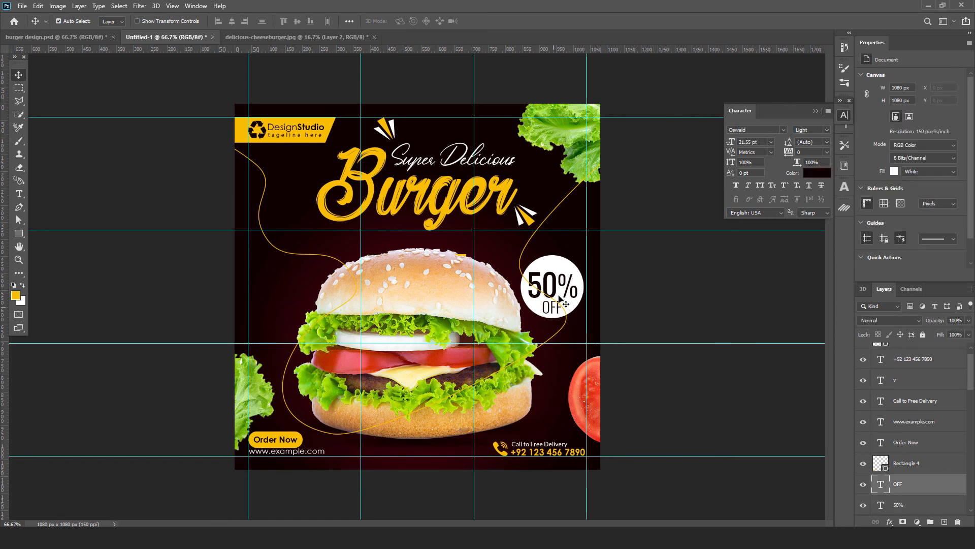
left_click(564, 264, "shift")
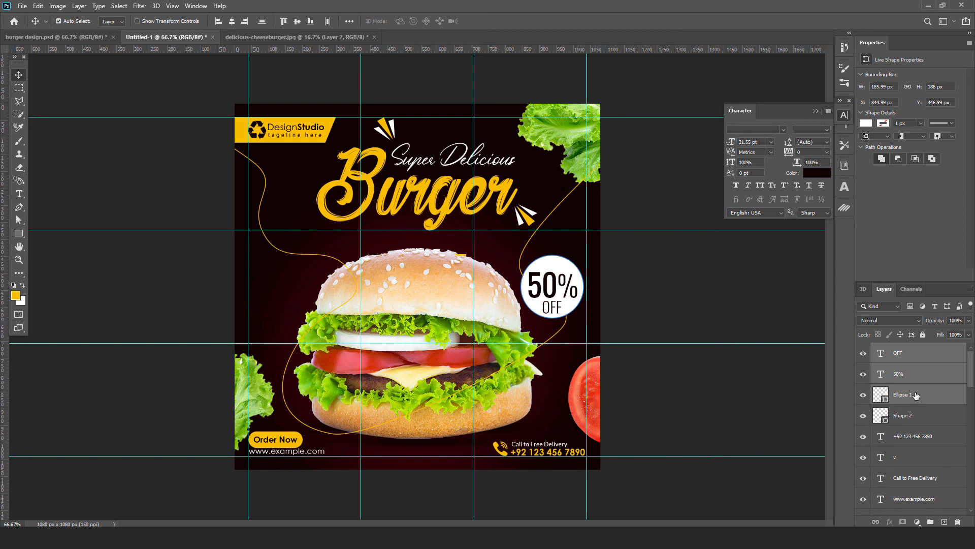
left_click(640, 309)
- Bring the burger layer to the front of the layer stack so it covers the curved line
left_click(438, 309)
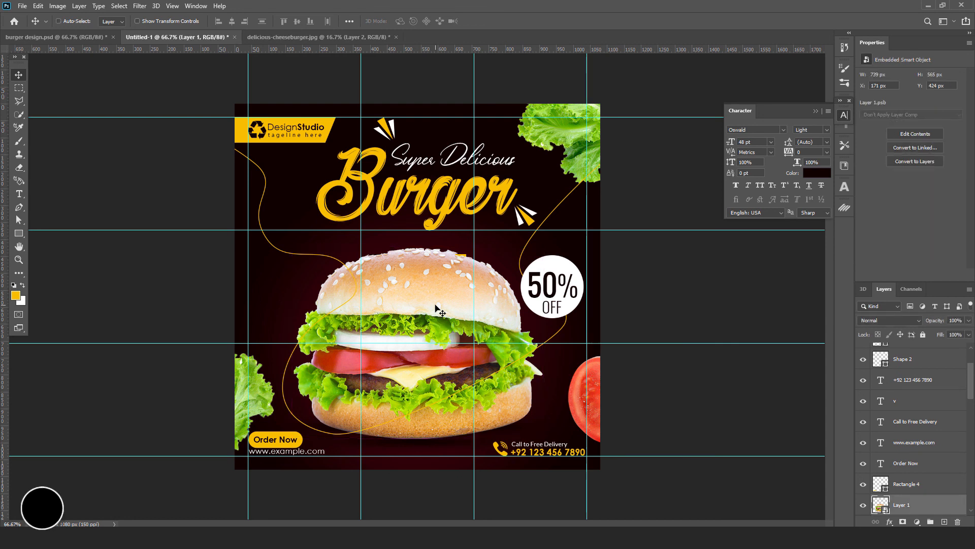
key("ctrl+shift+bracketright")
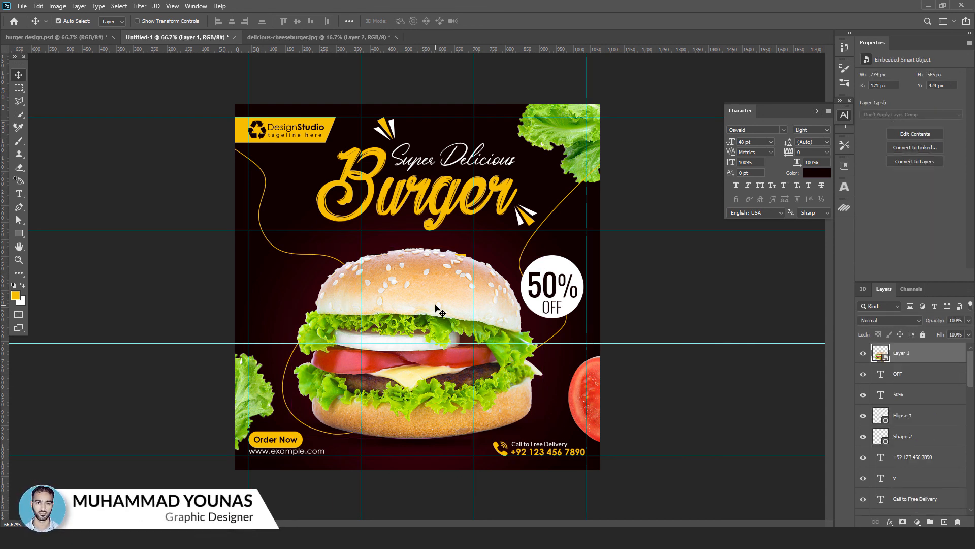
left_click(724, 395)
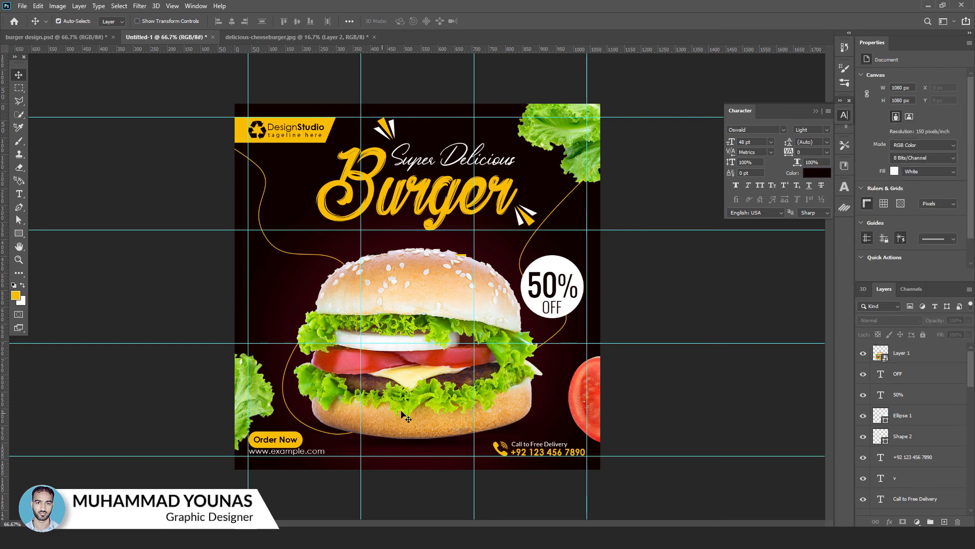